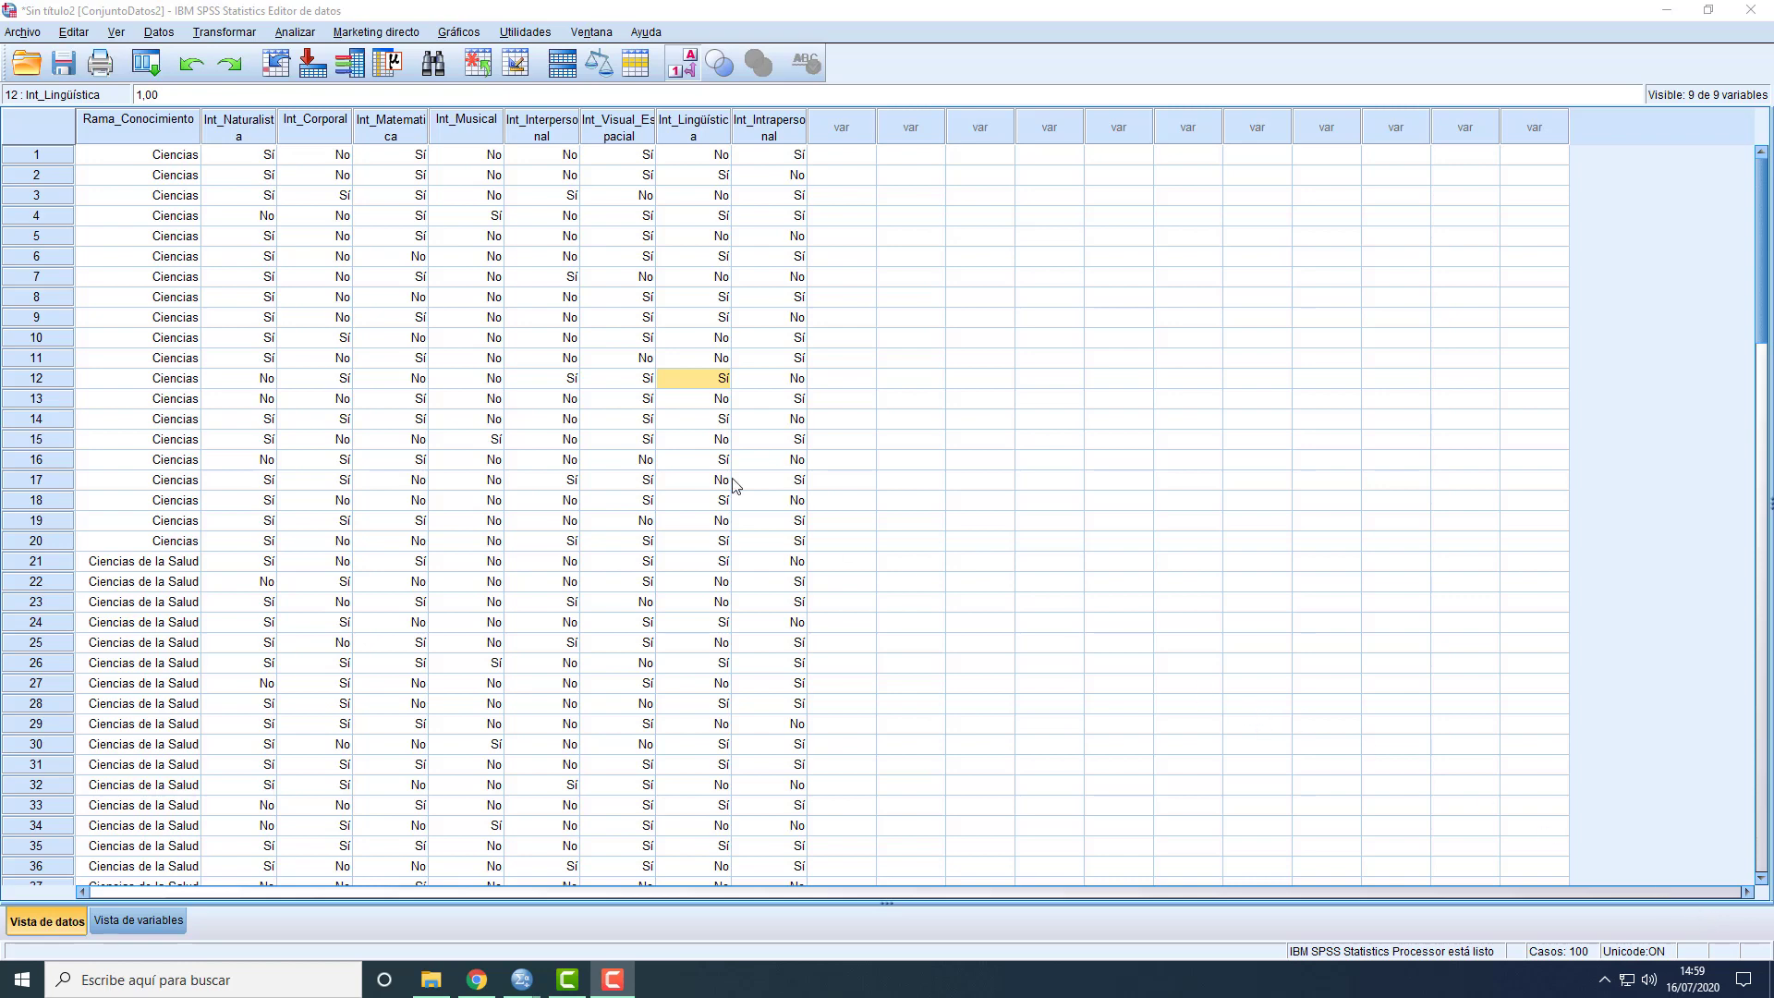
Show the variable definitions and inspect the value labels of Rama_Conocimiento
left_click(139, 921)
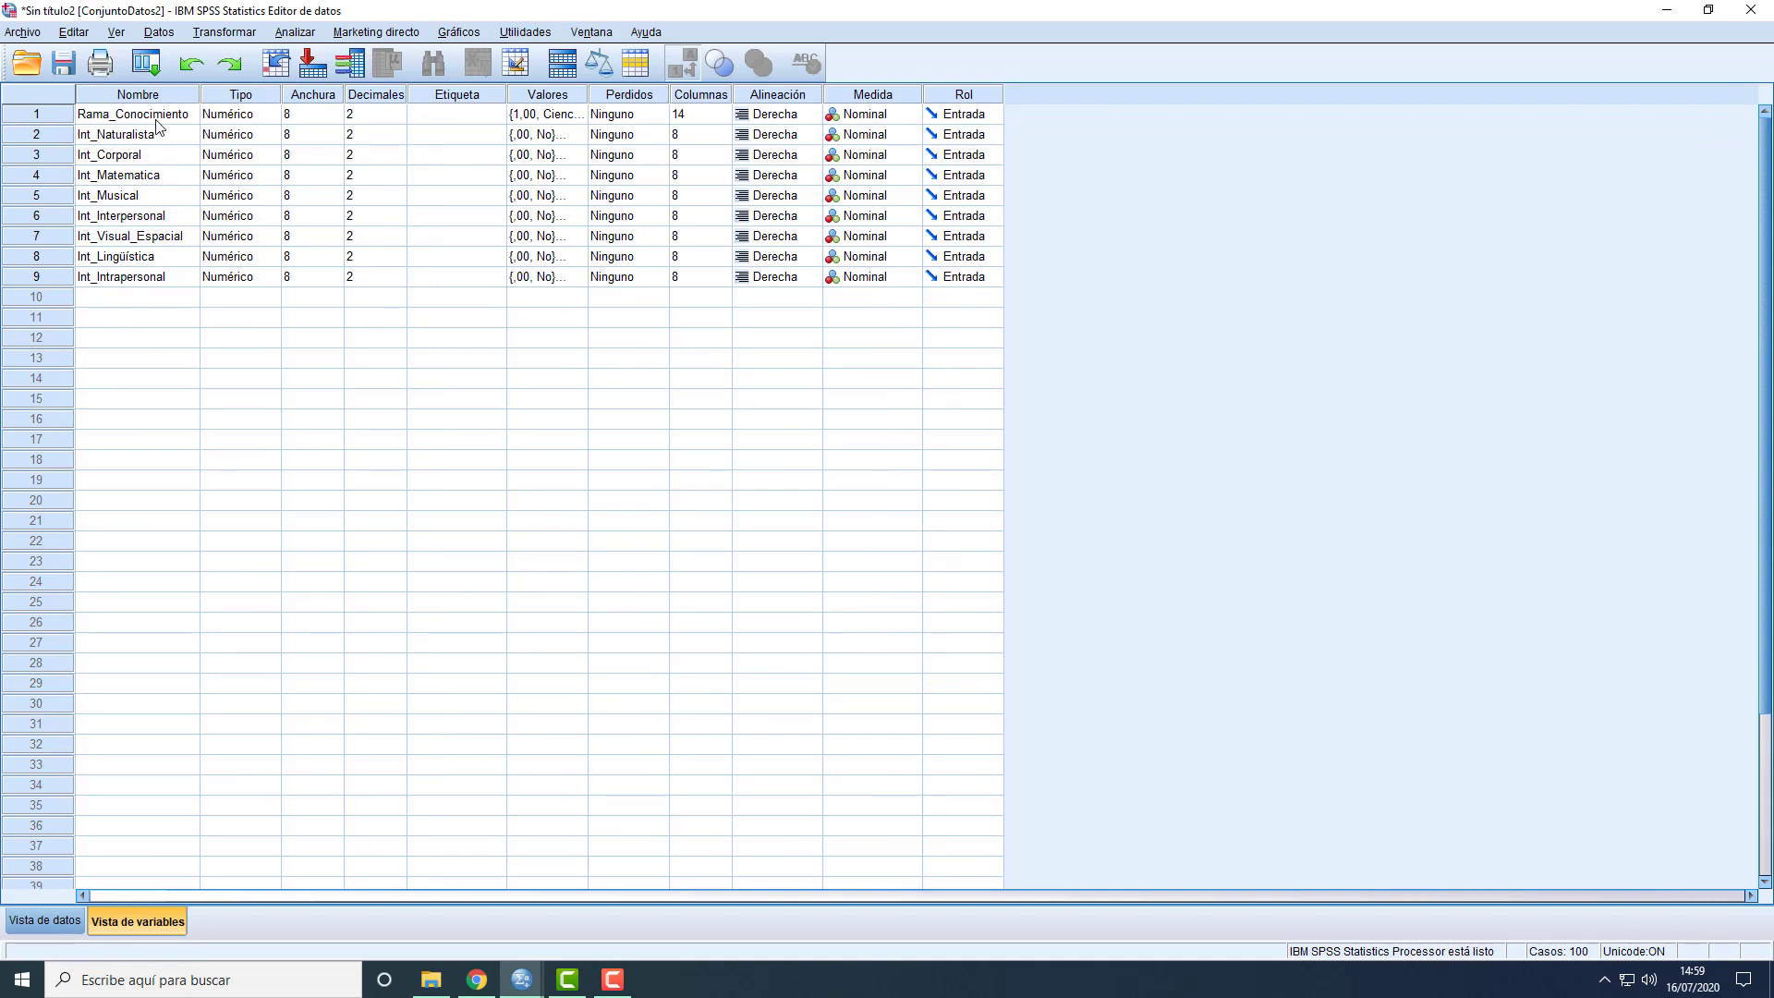
left_click(577, 121)
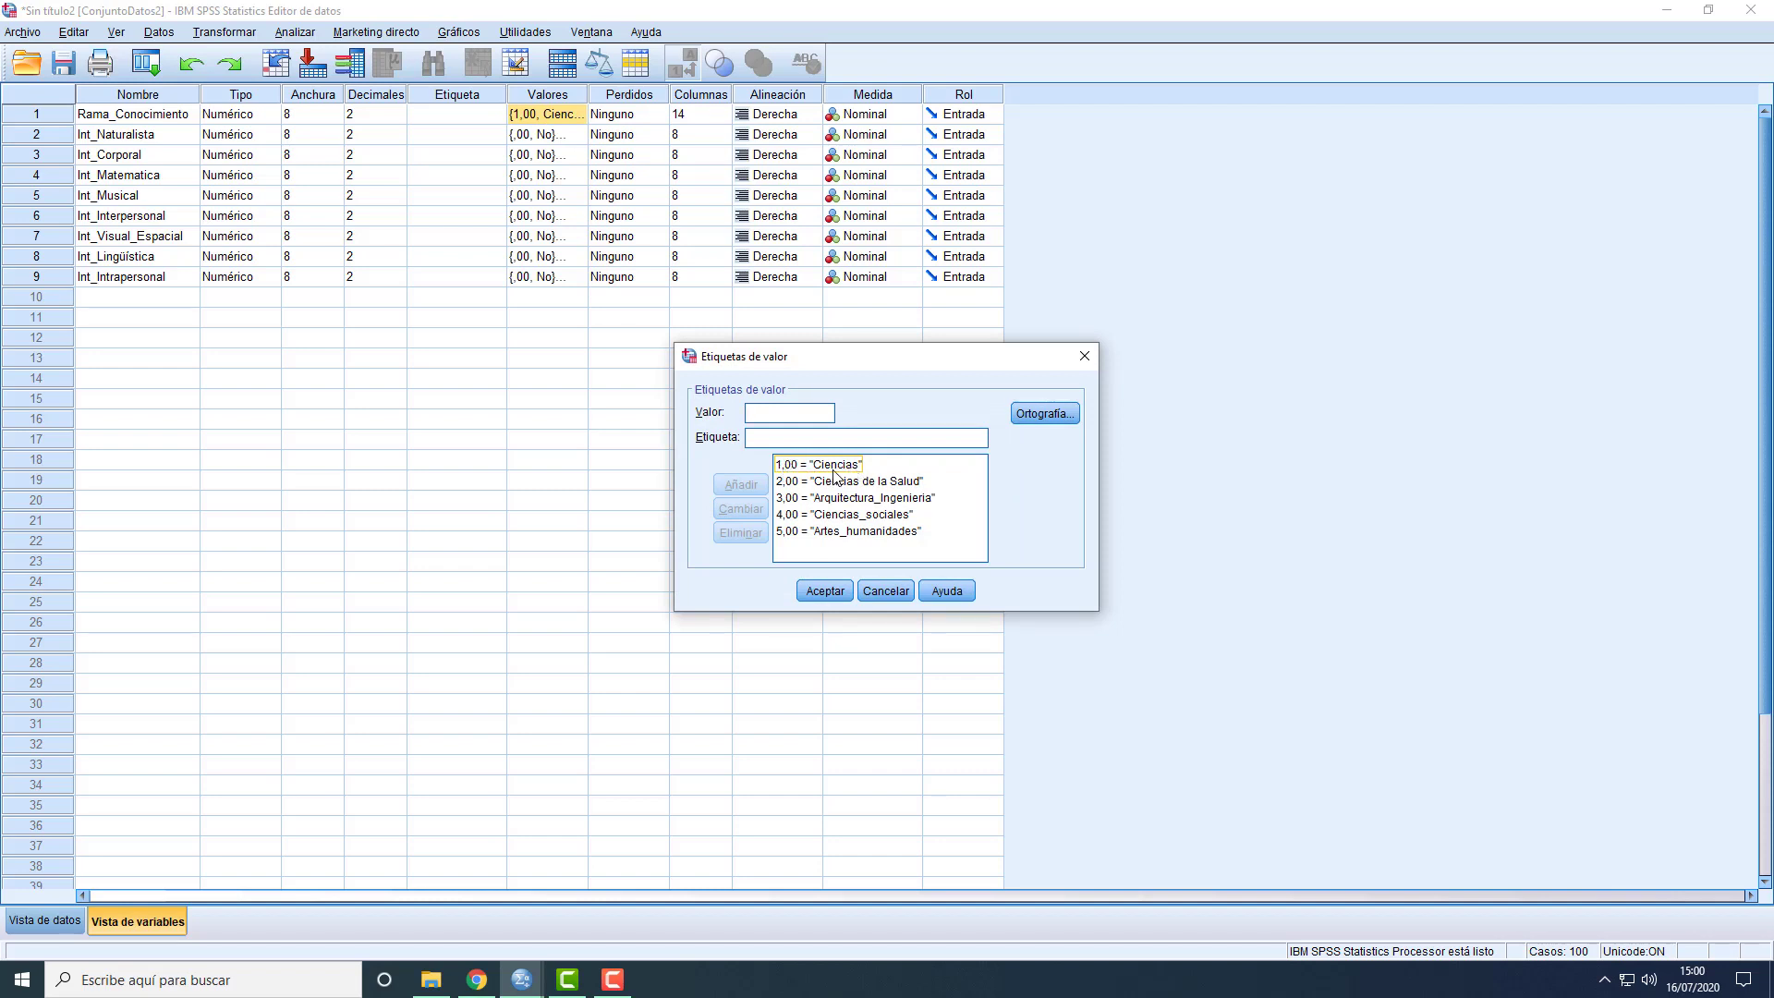
left_click(863, 484)
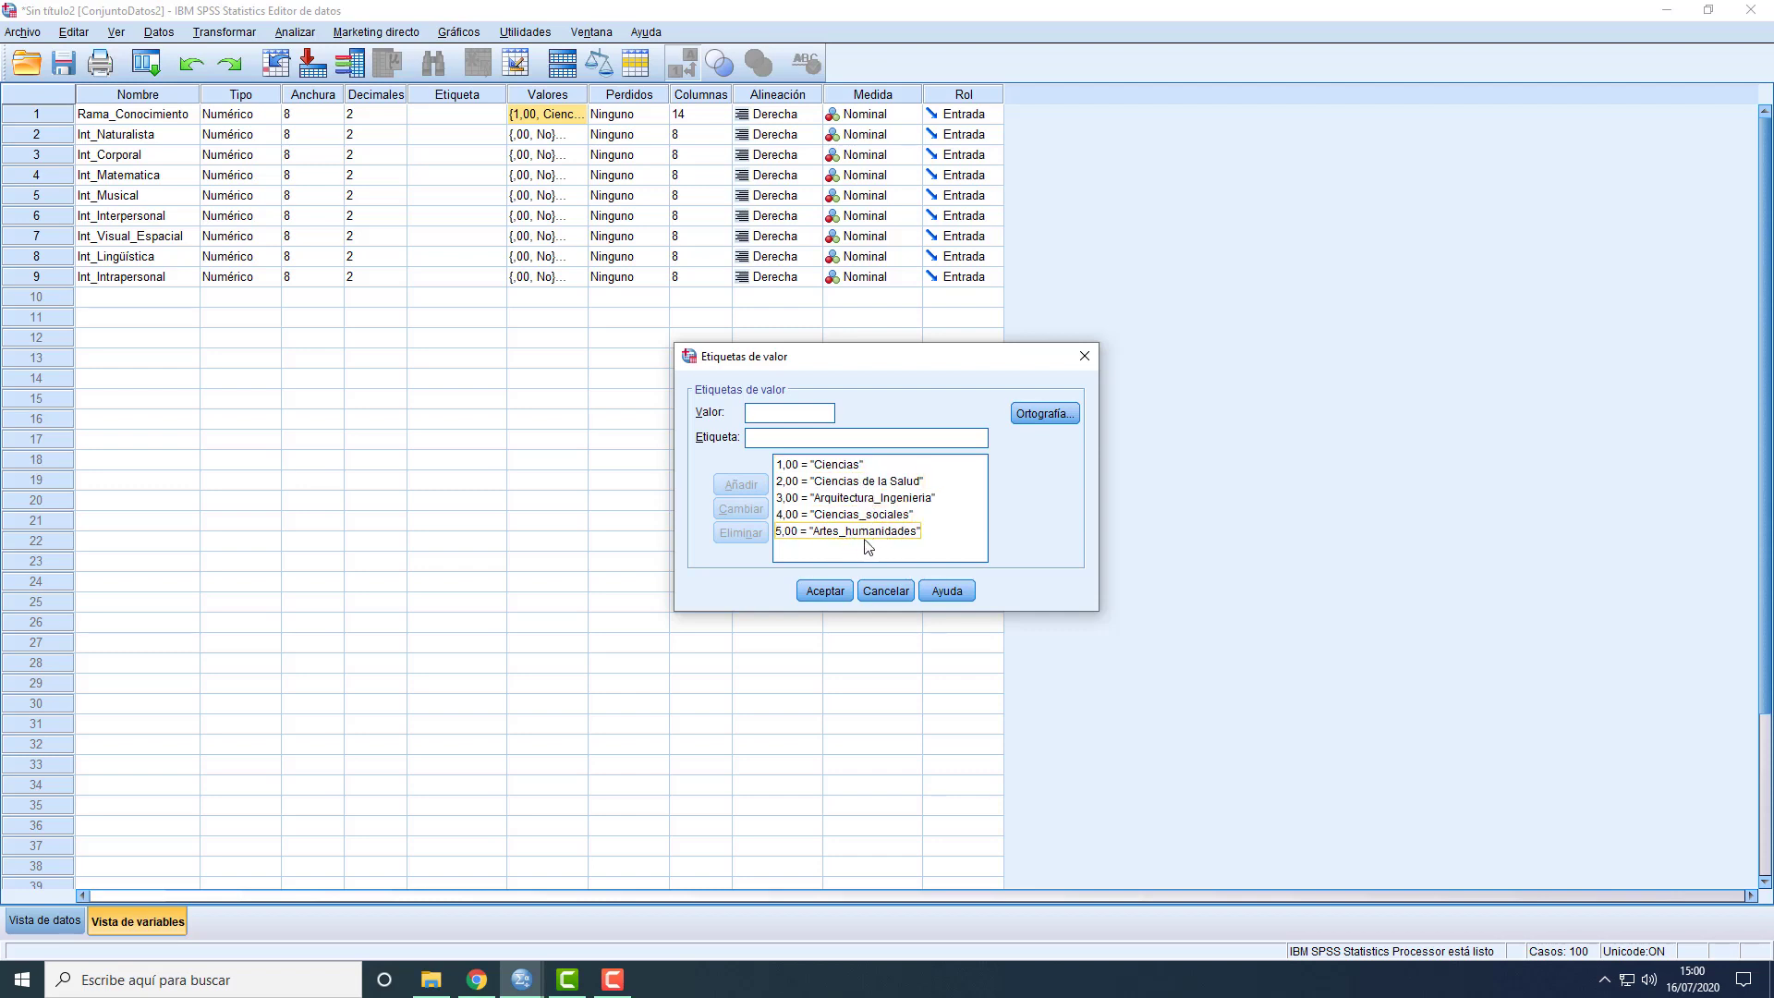
left_click(1085, 356)
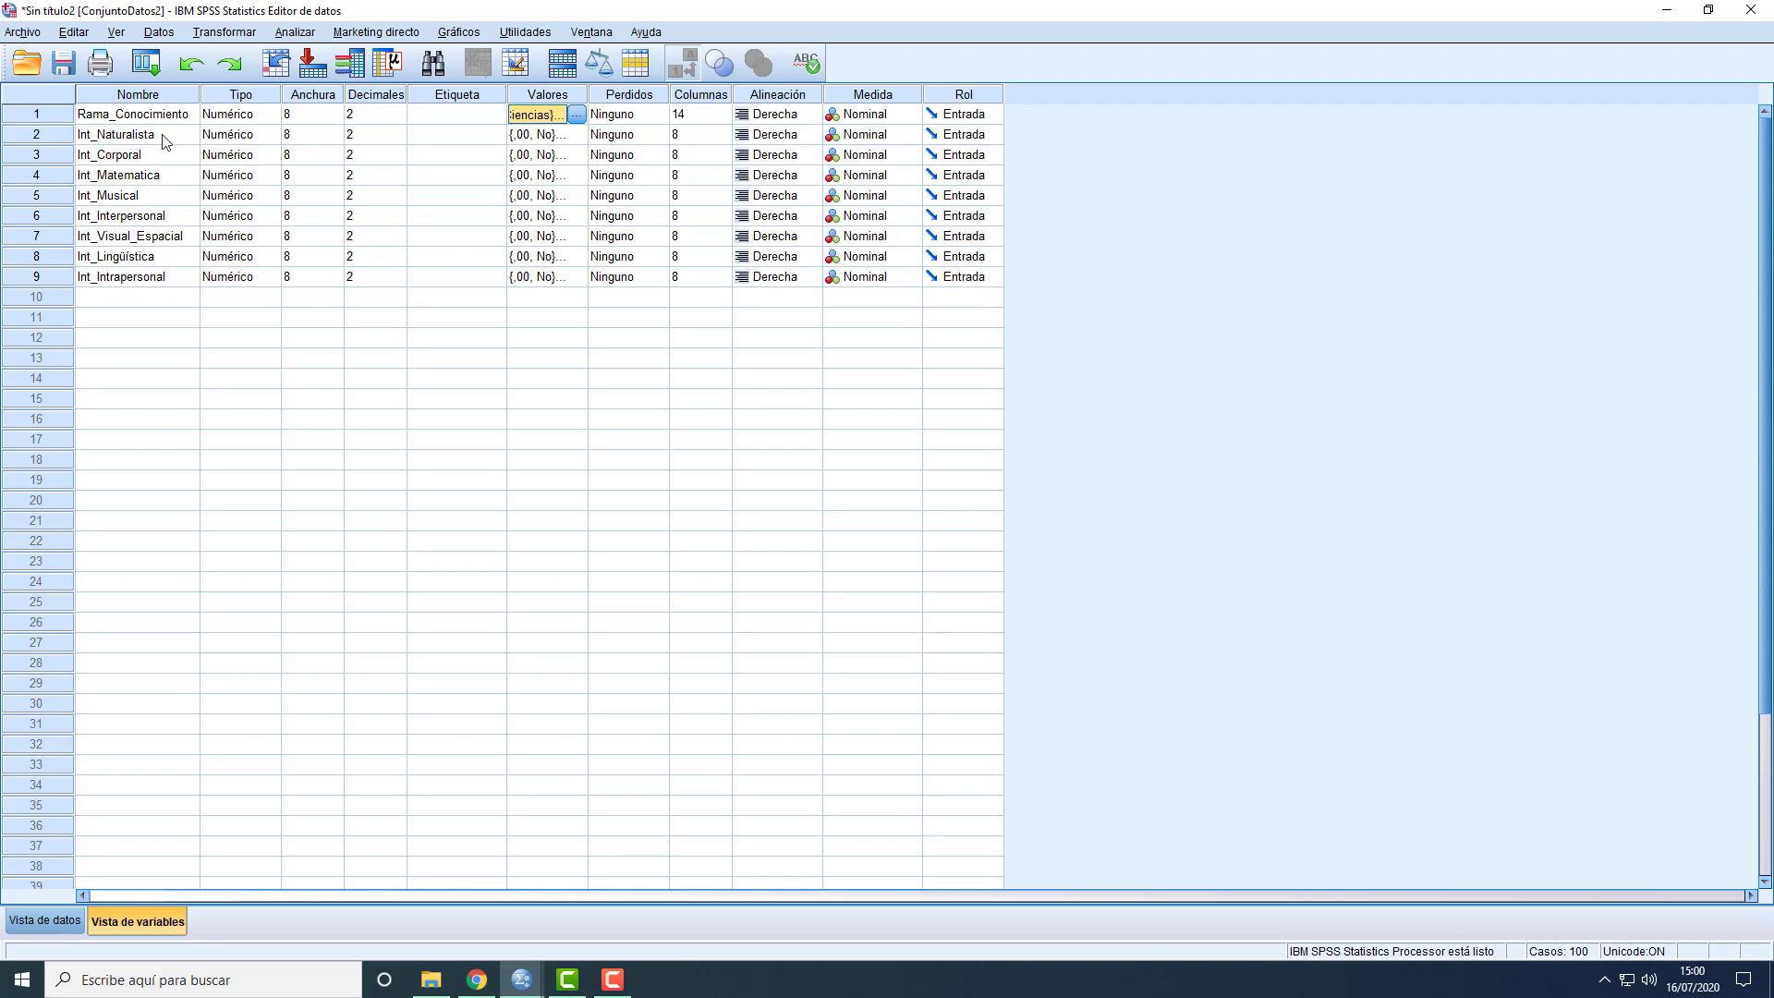
Inspect the value labels defined for Int_Naturalista and Int_Corporal
left_click(577, 135)
left_click(577, 135)
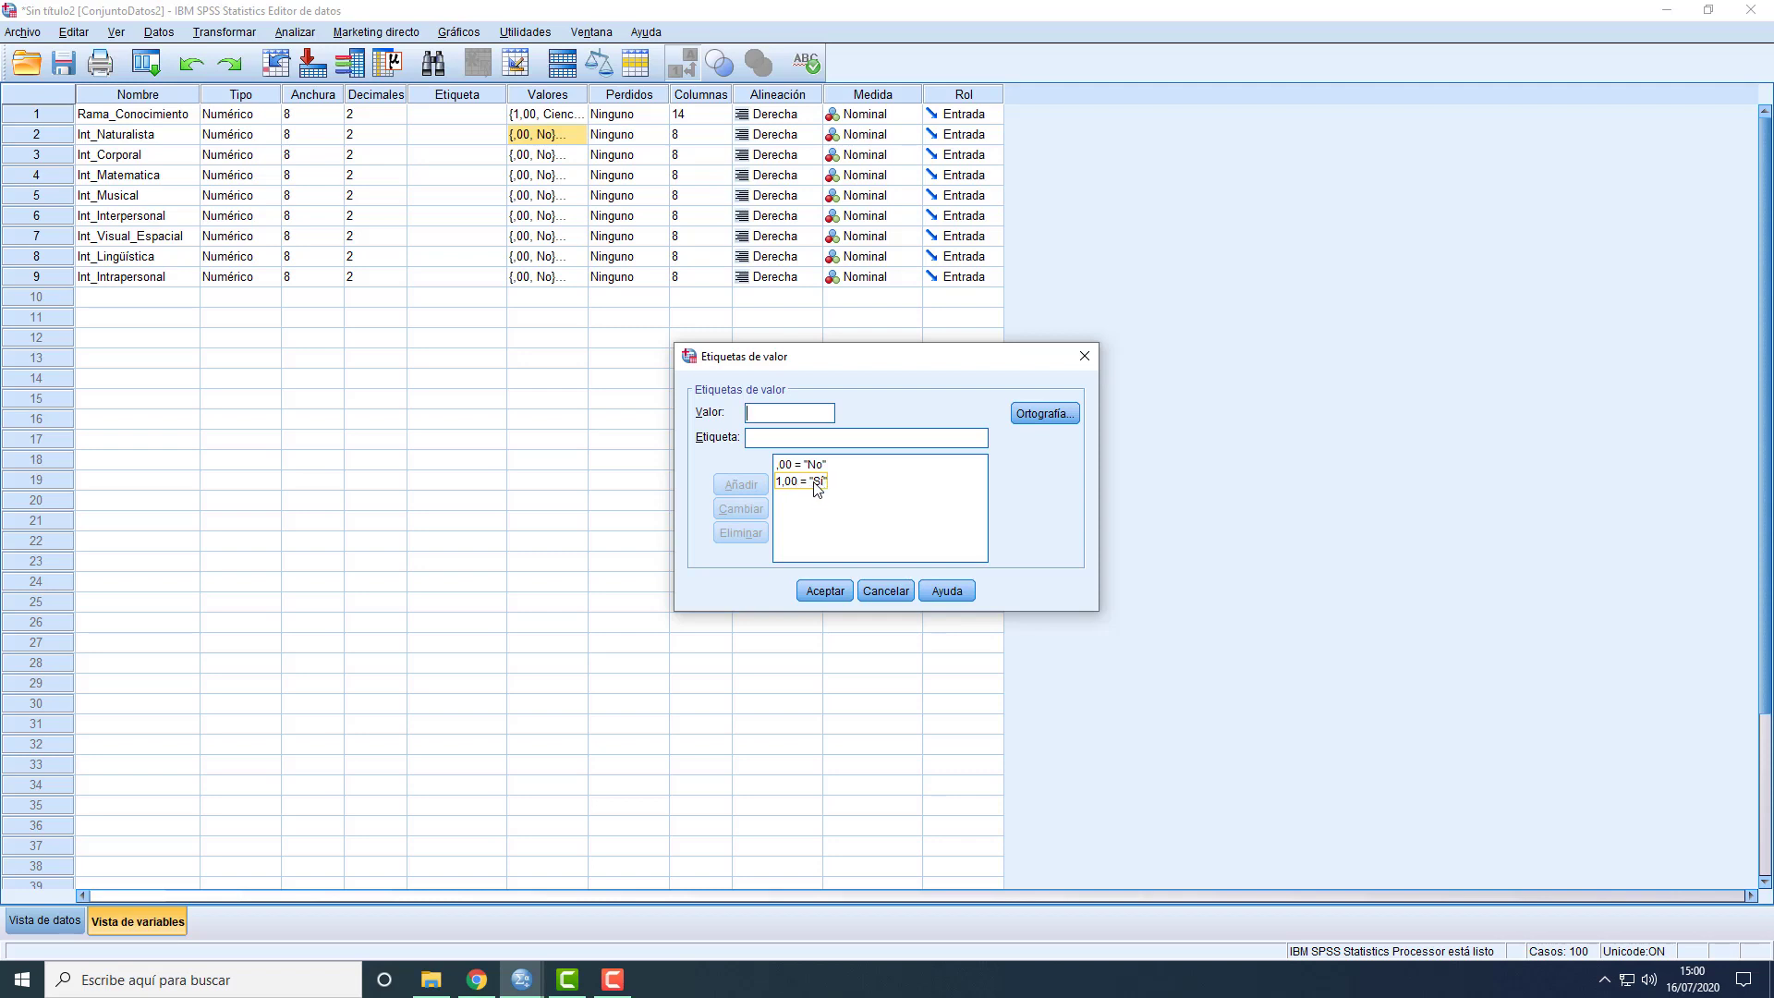
left_click(1086, 359)
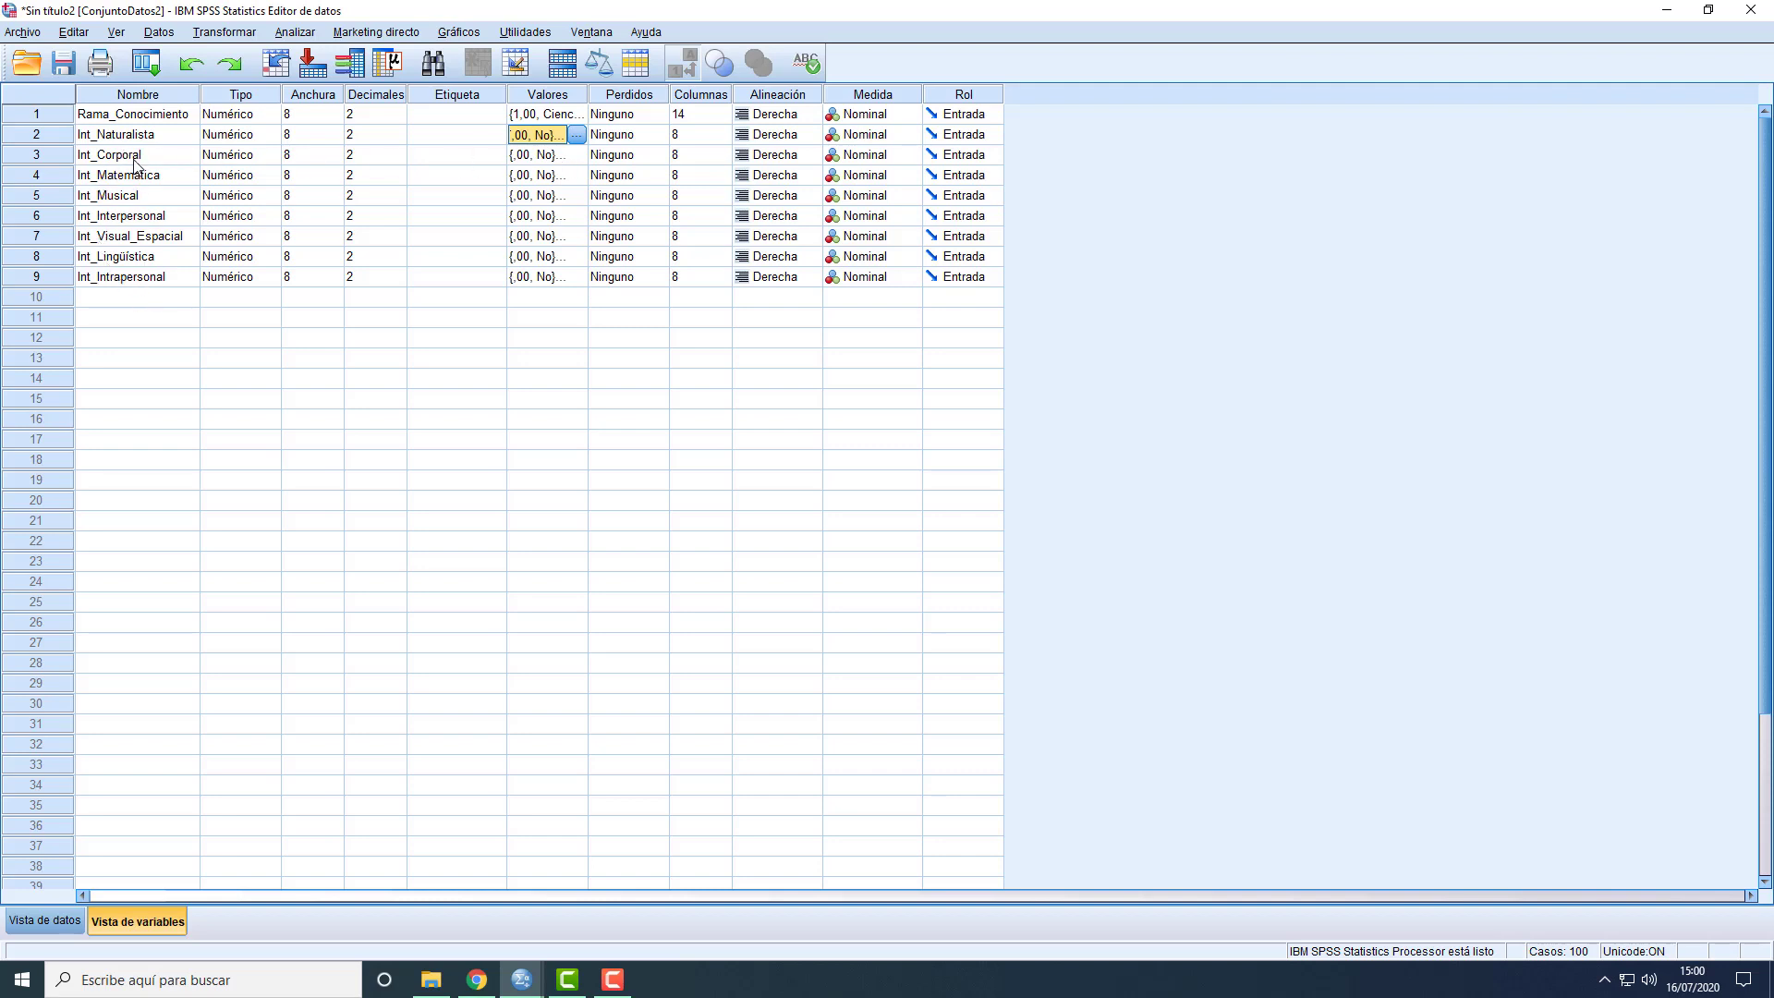
left_click(573, 154)
left_click(574, 155)
left_click(1086, 356)
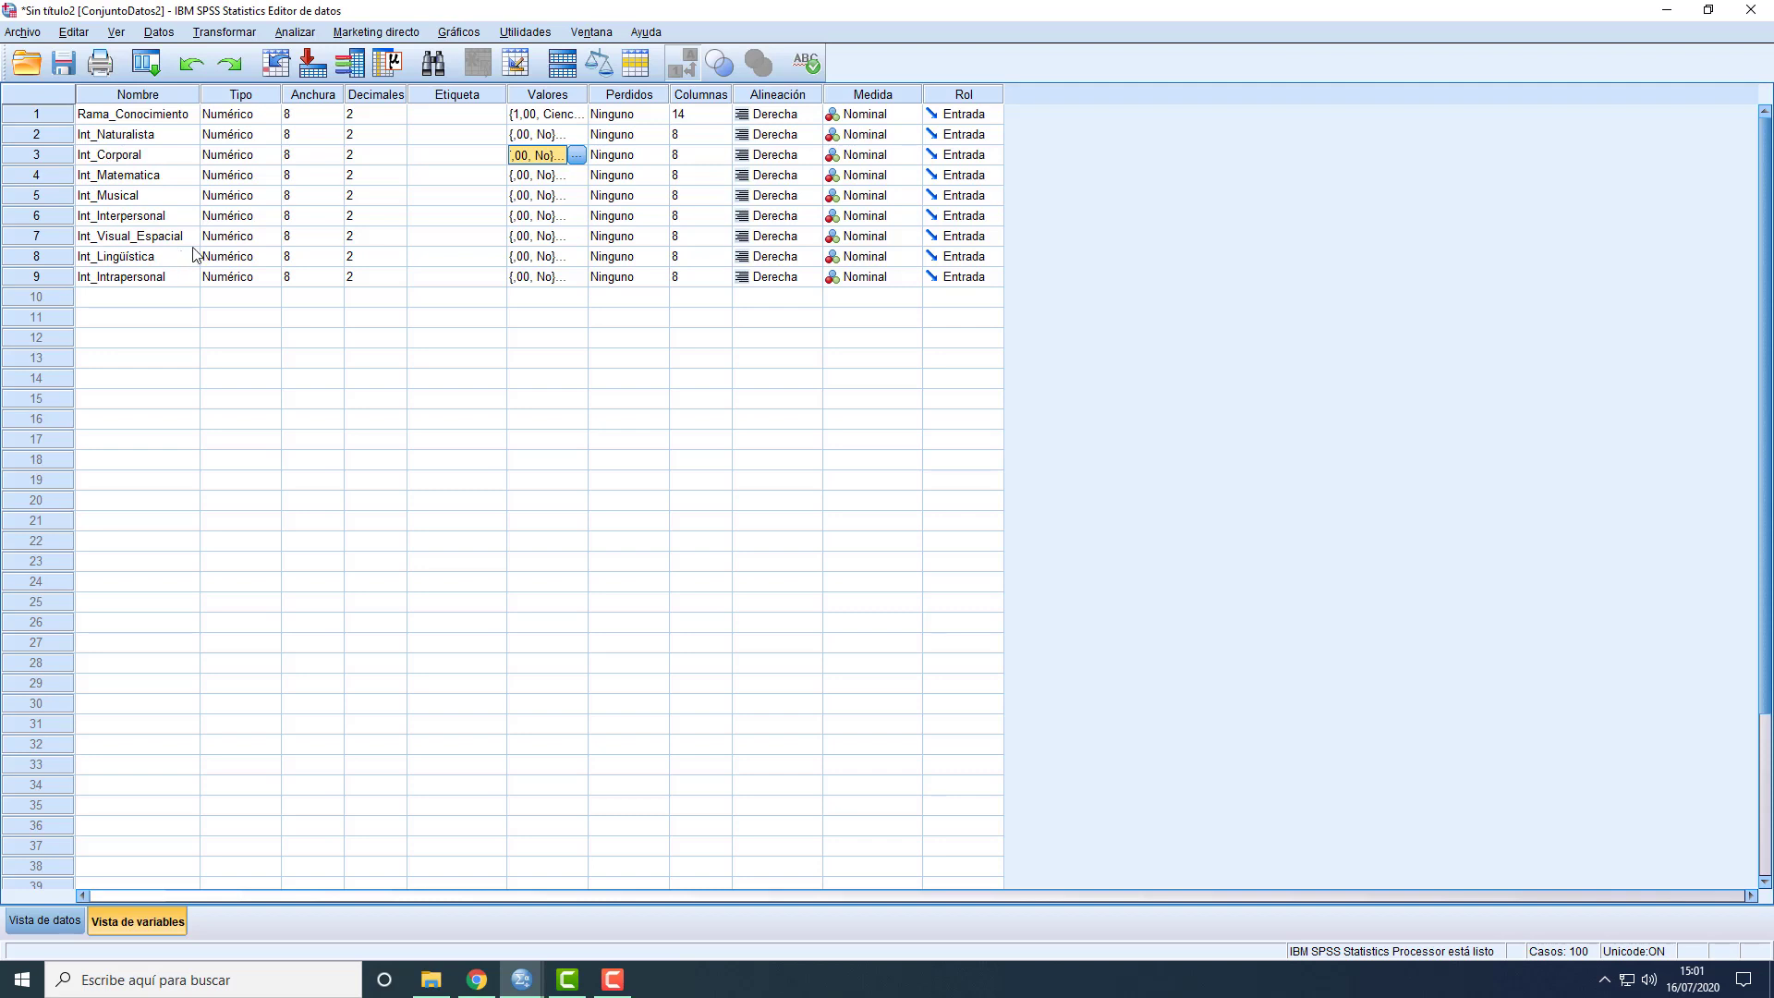
Return to the case data and examine the records from the first case to the last across all knowledge branches
left_click(46, 920)
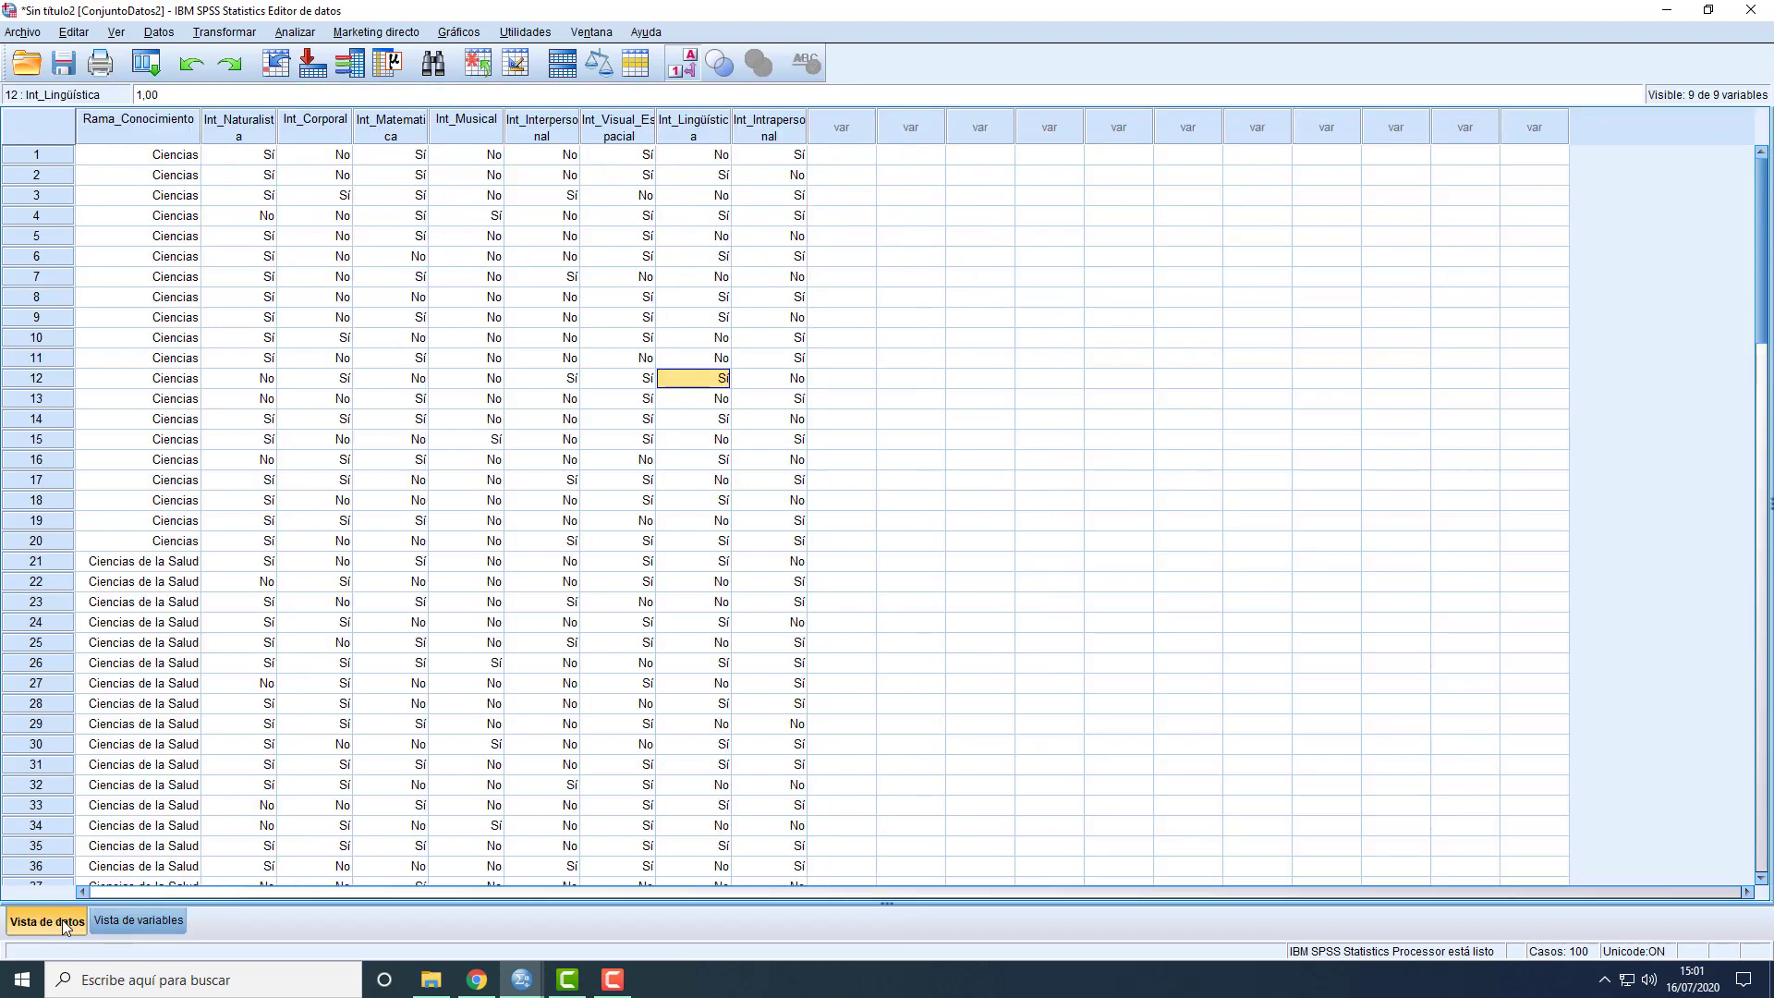
scroll(190, 383, "down", 6)
scroll(191, 367, "down", 19)
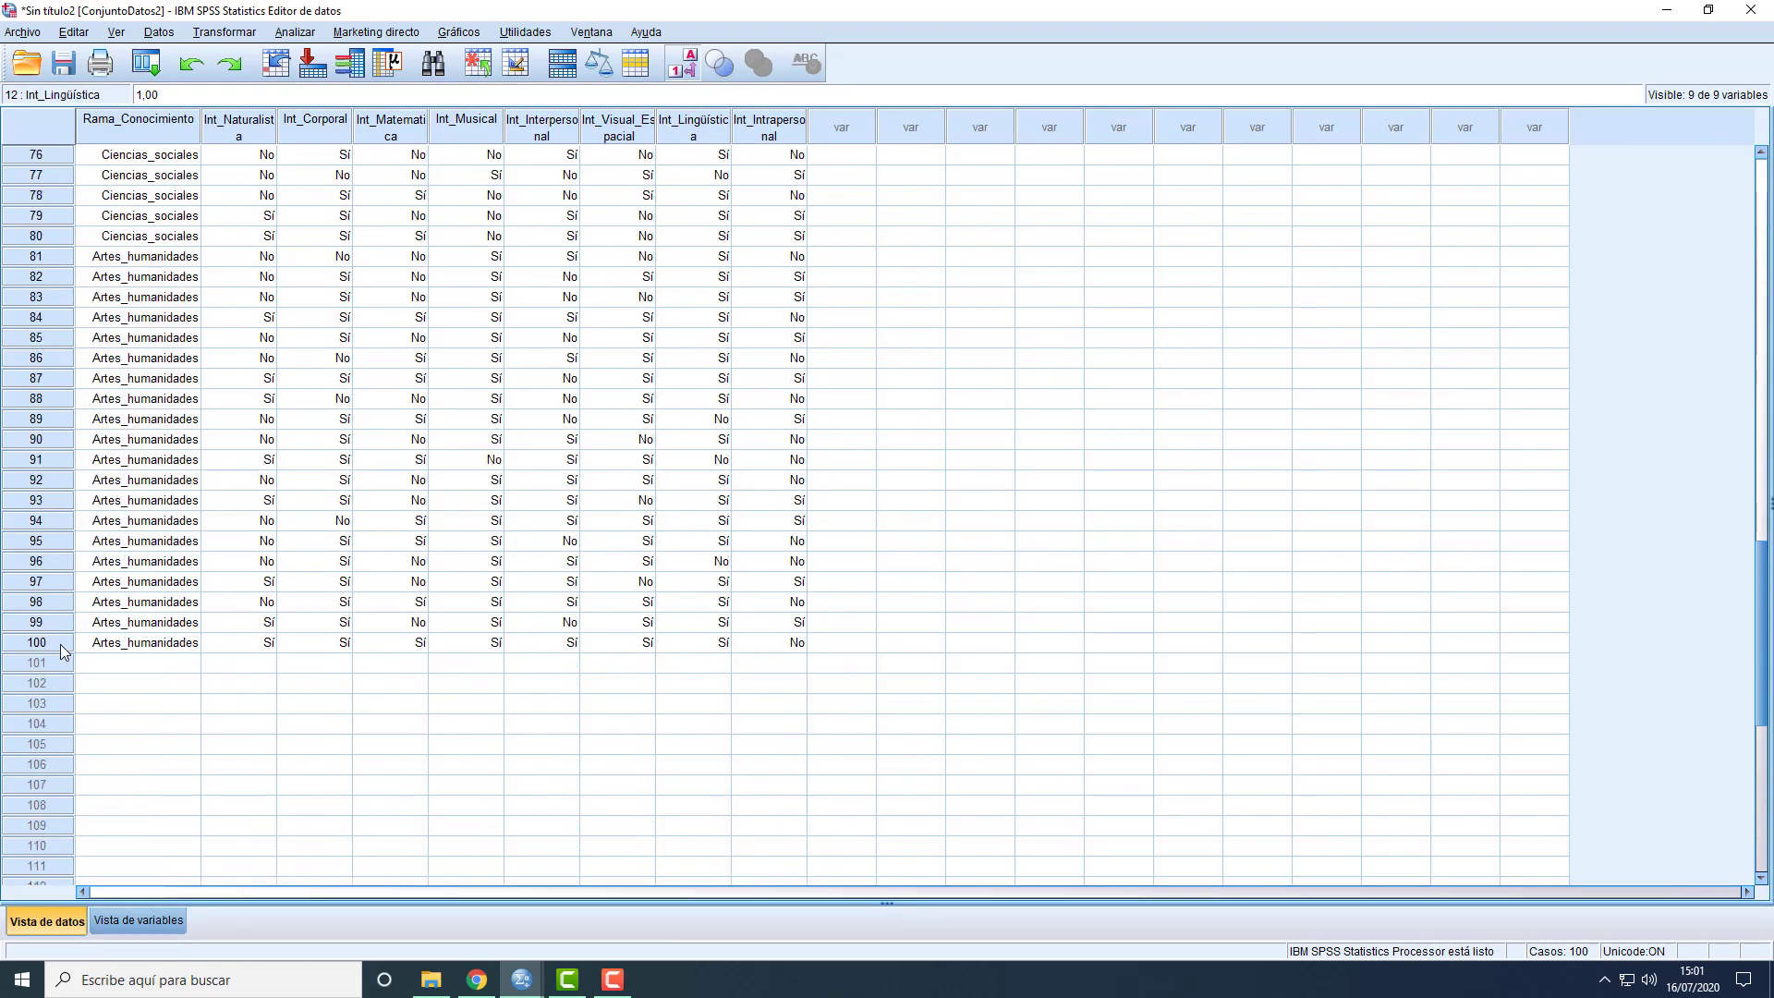
scroll(164, 642, "up", 20)
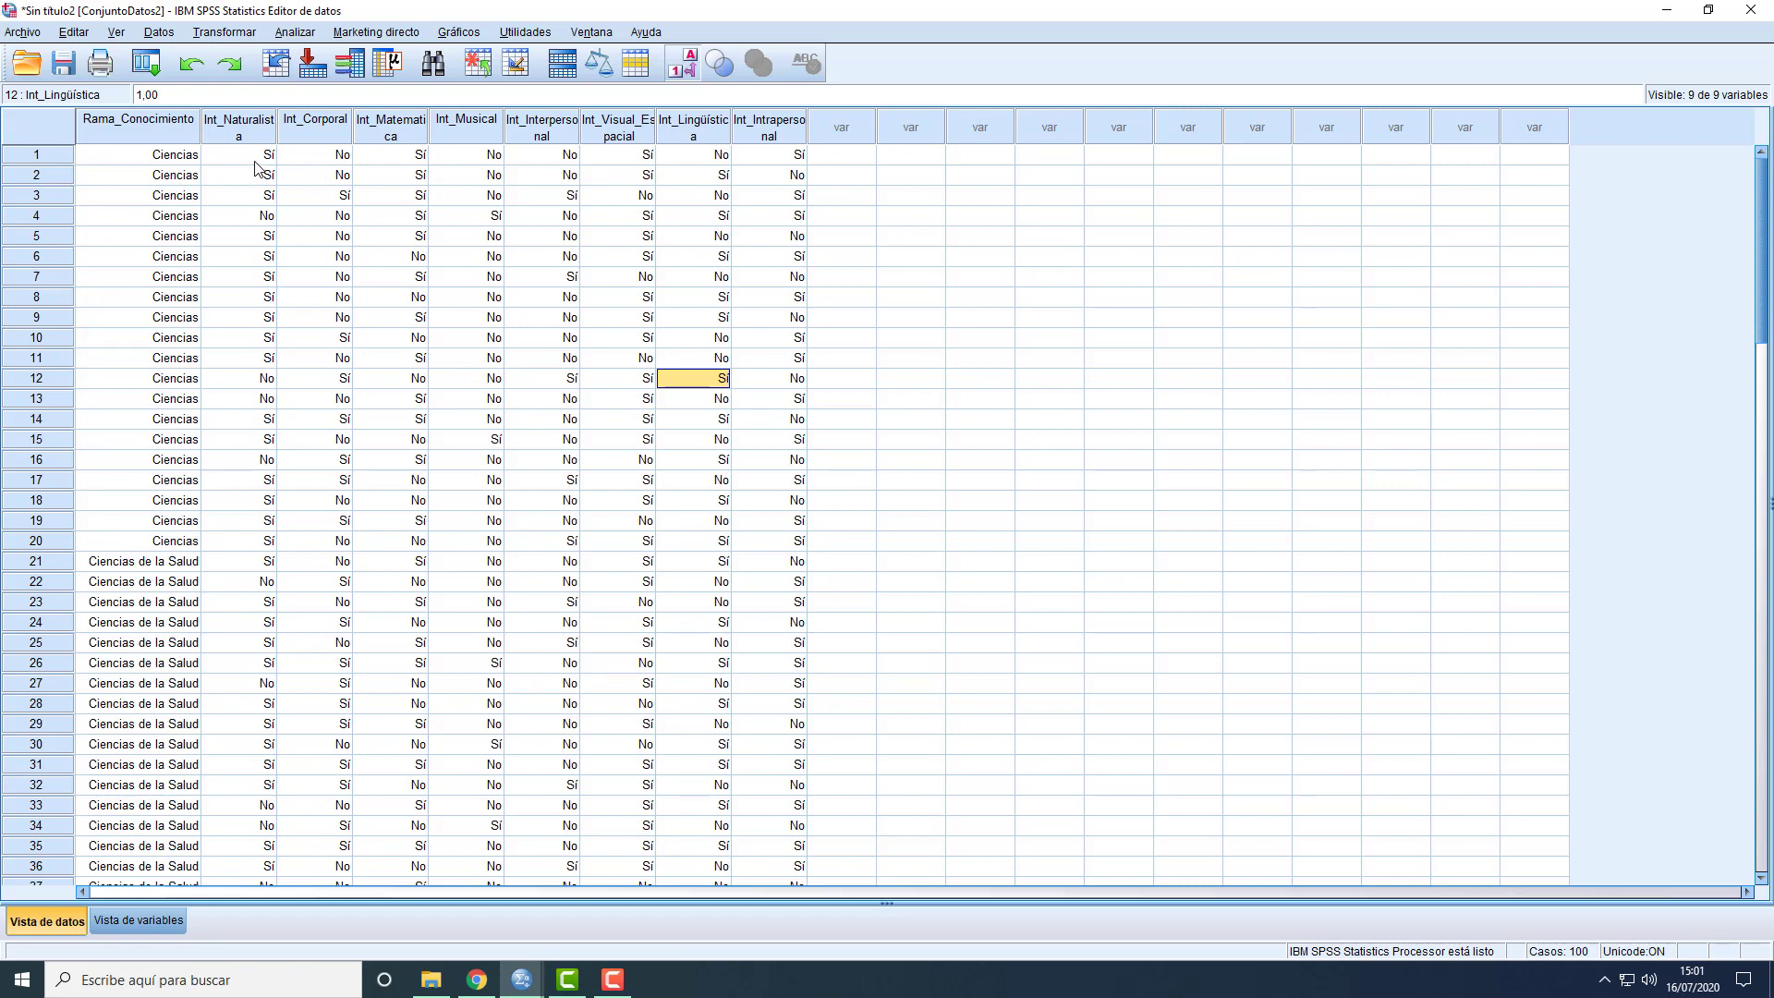
left_click(45, 157)
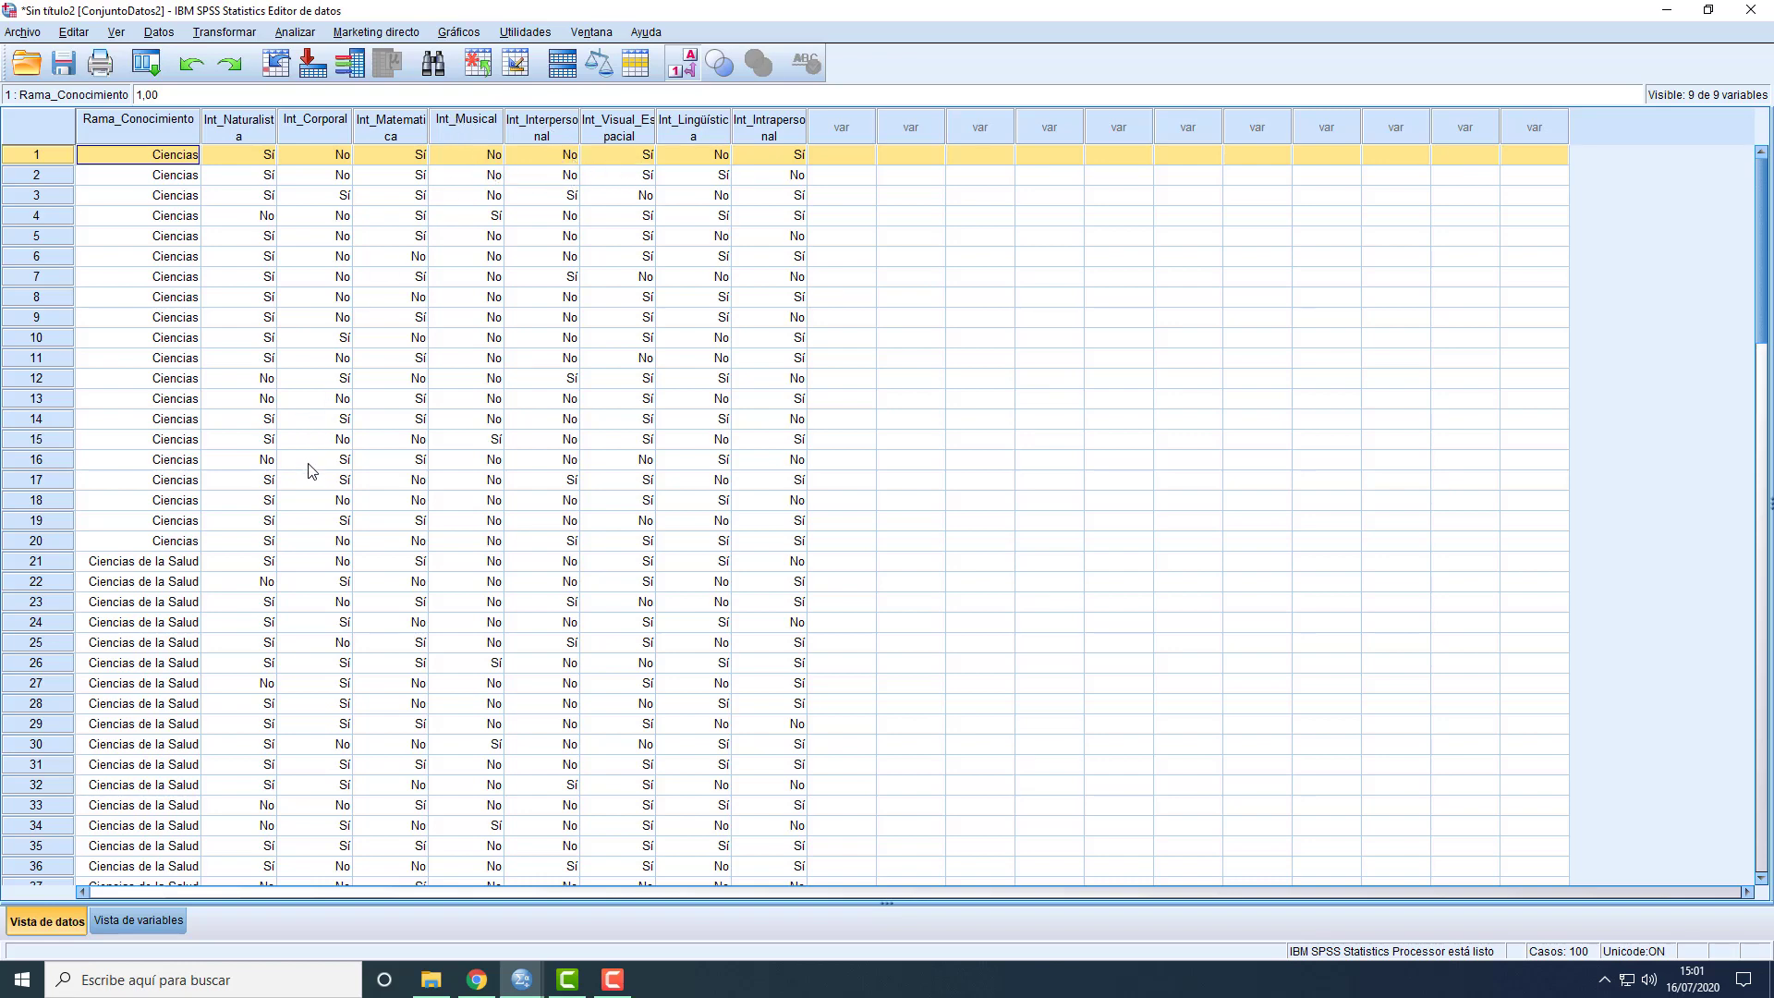
scroll(605, 490, "down", 5)
scroll(497, 395, "down", 13)
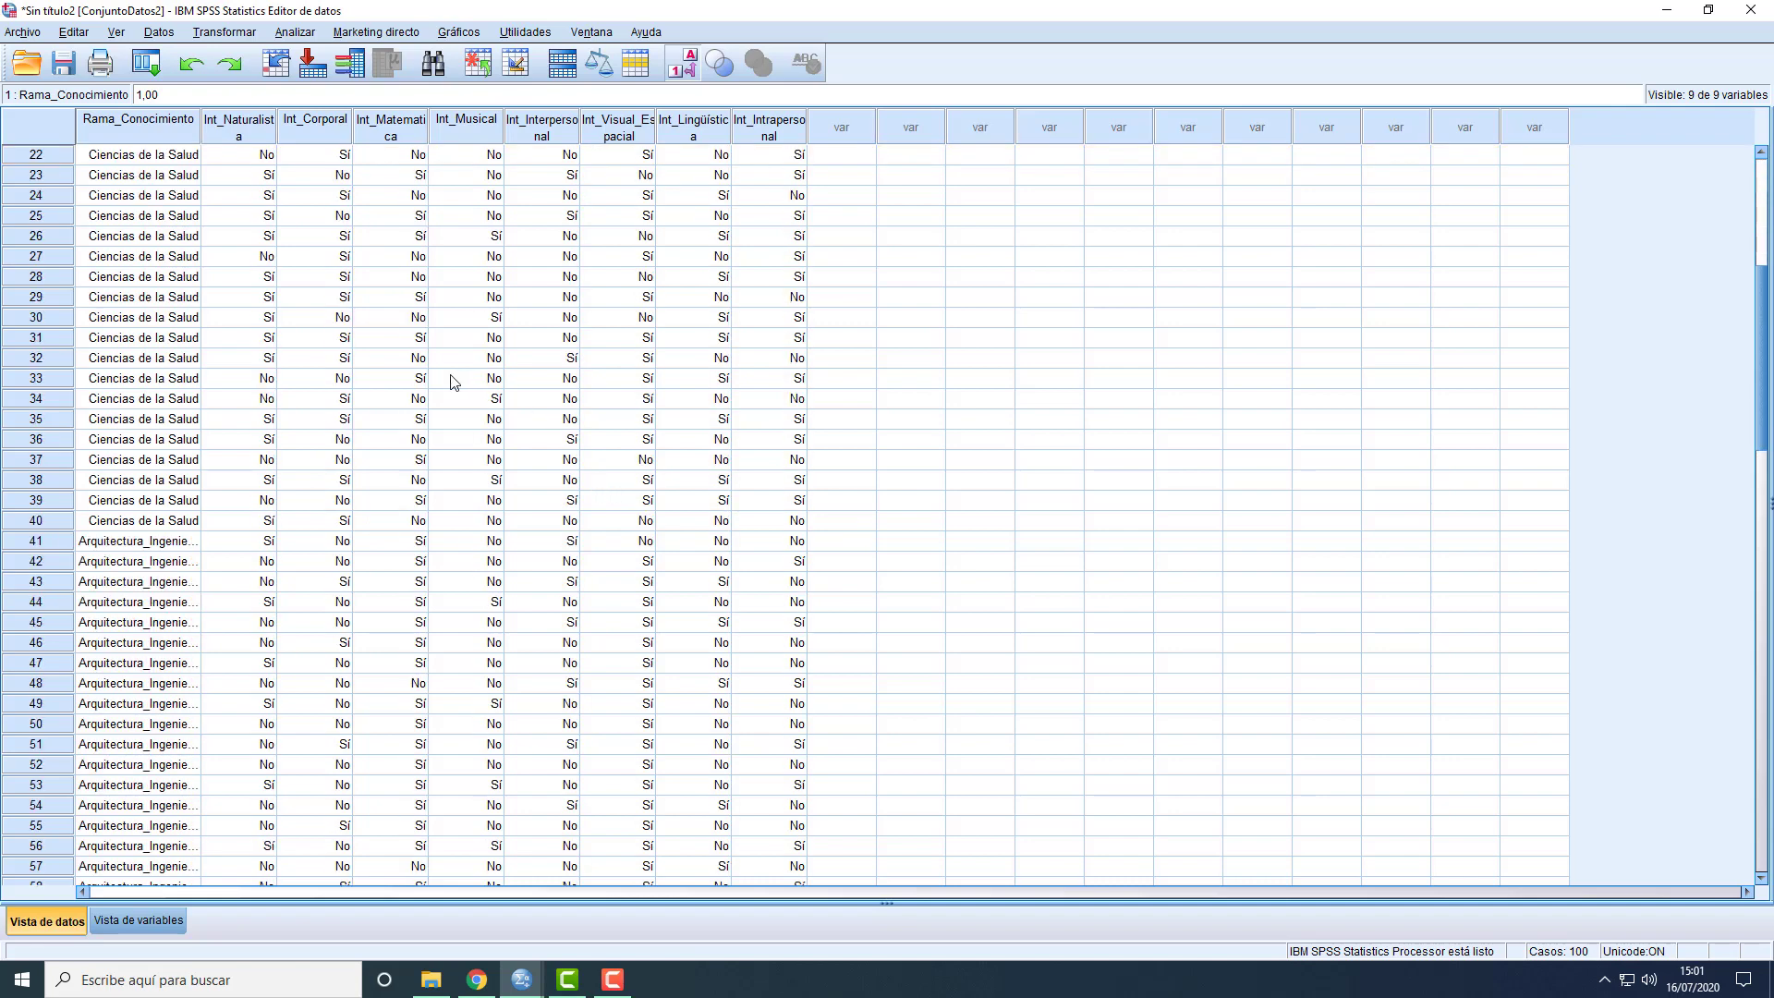
scroll(416, 381, "down", 6)
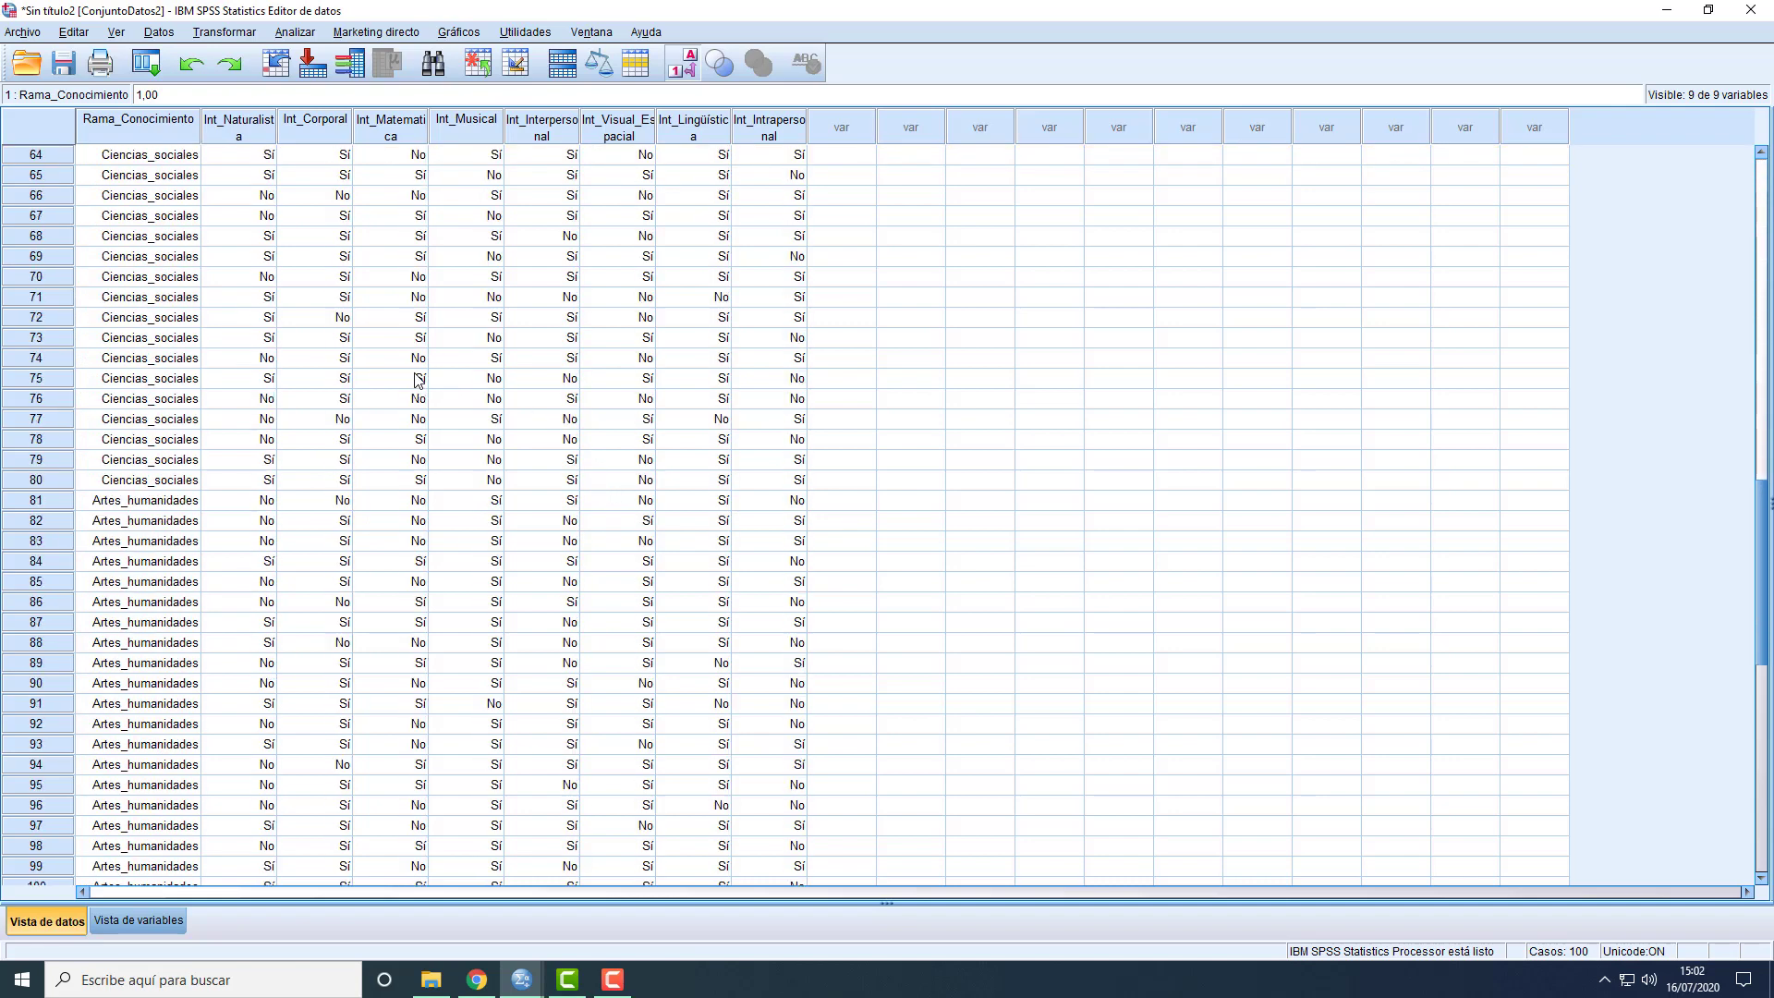
scroll(420, 400, "up", 17)
scroll(421, 400, "up", 7)
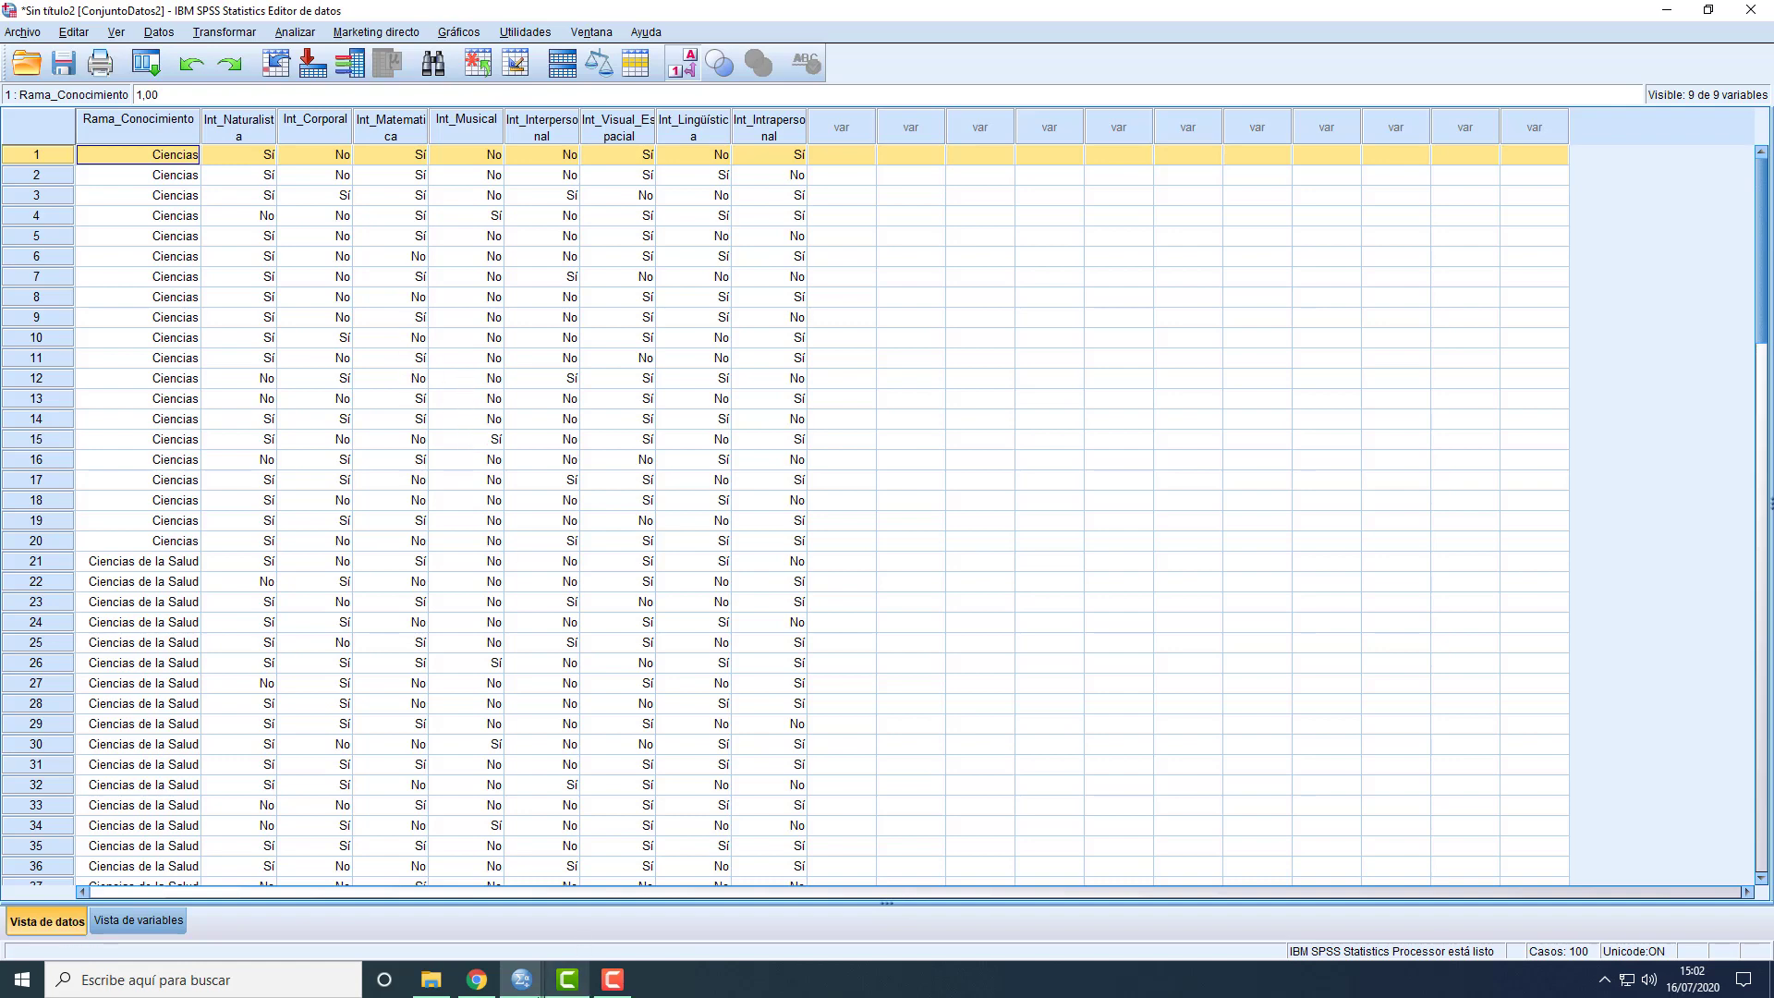
Switch to the Sin título1 dataset and examine its rama_conocimiento, Inteligencias_multiples and Frecuencia columns and its first row
left_click(522, 980)
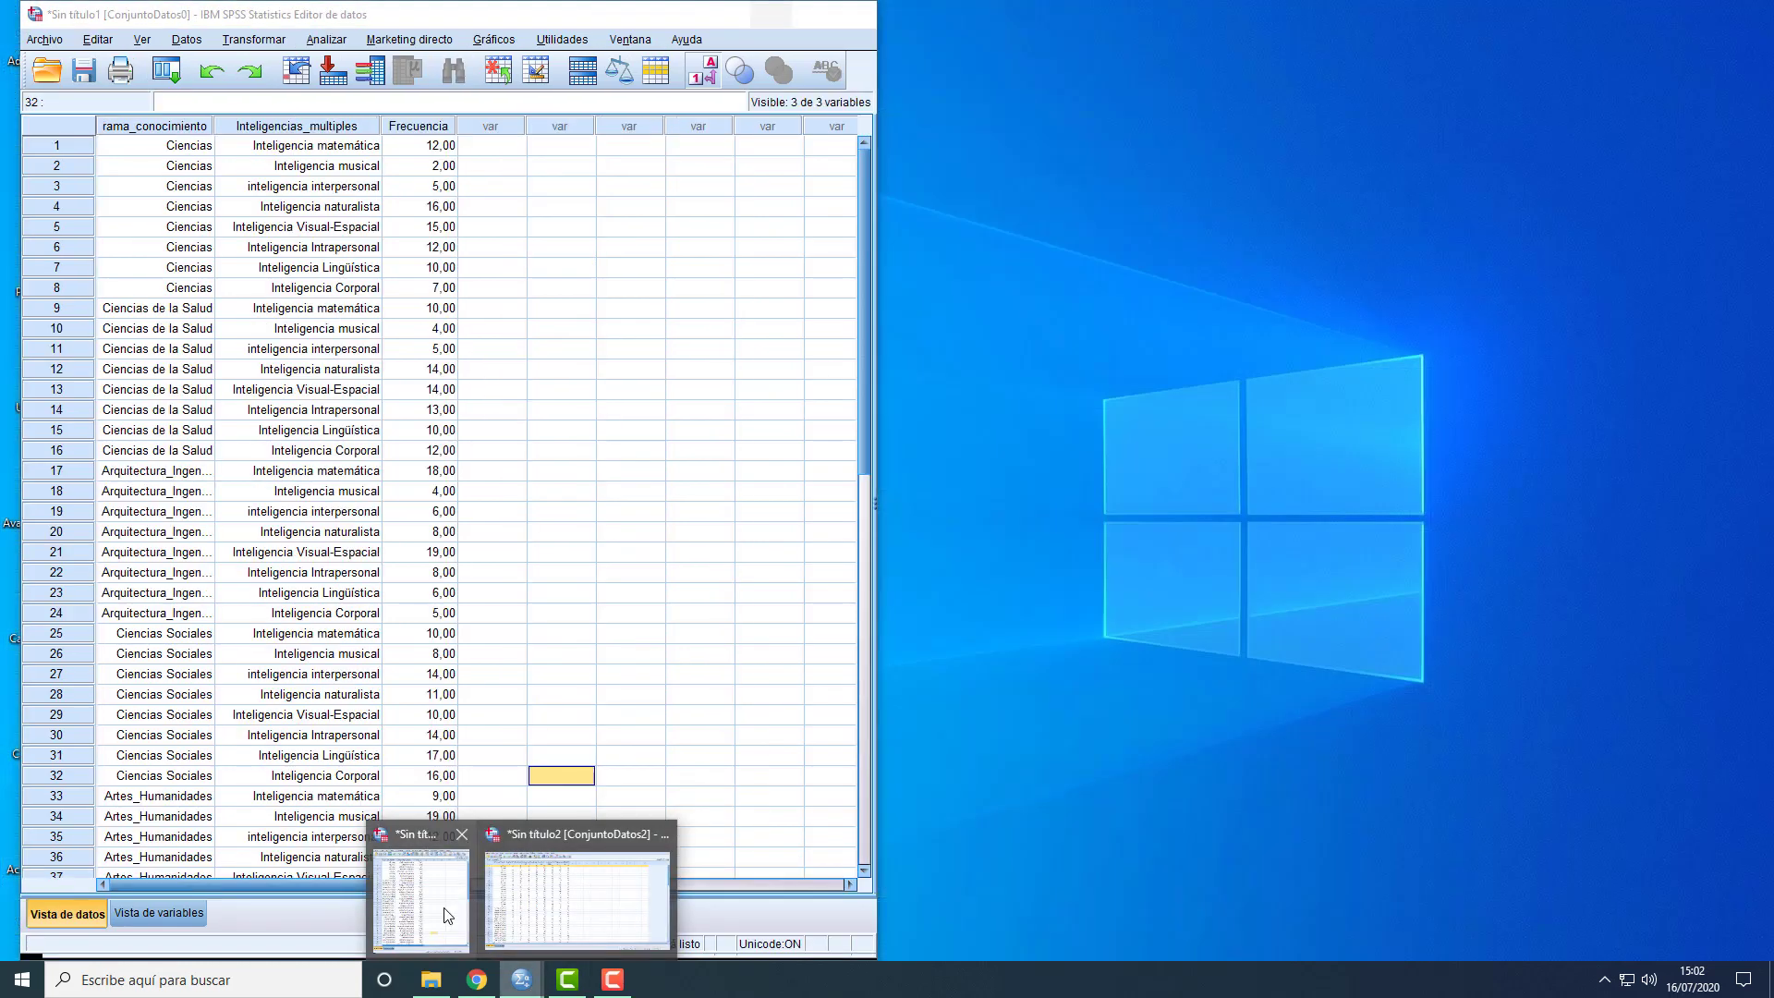
left_click(444, 910)
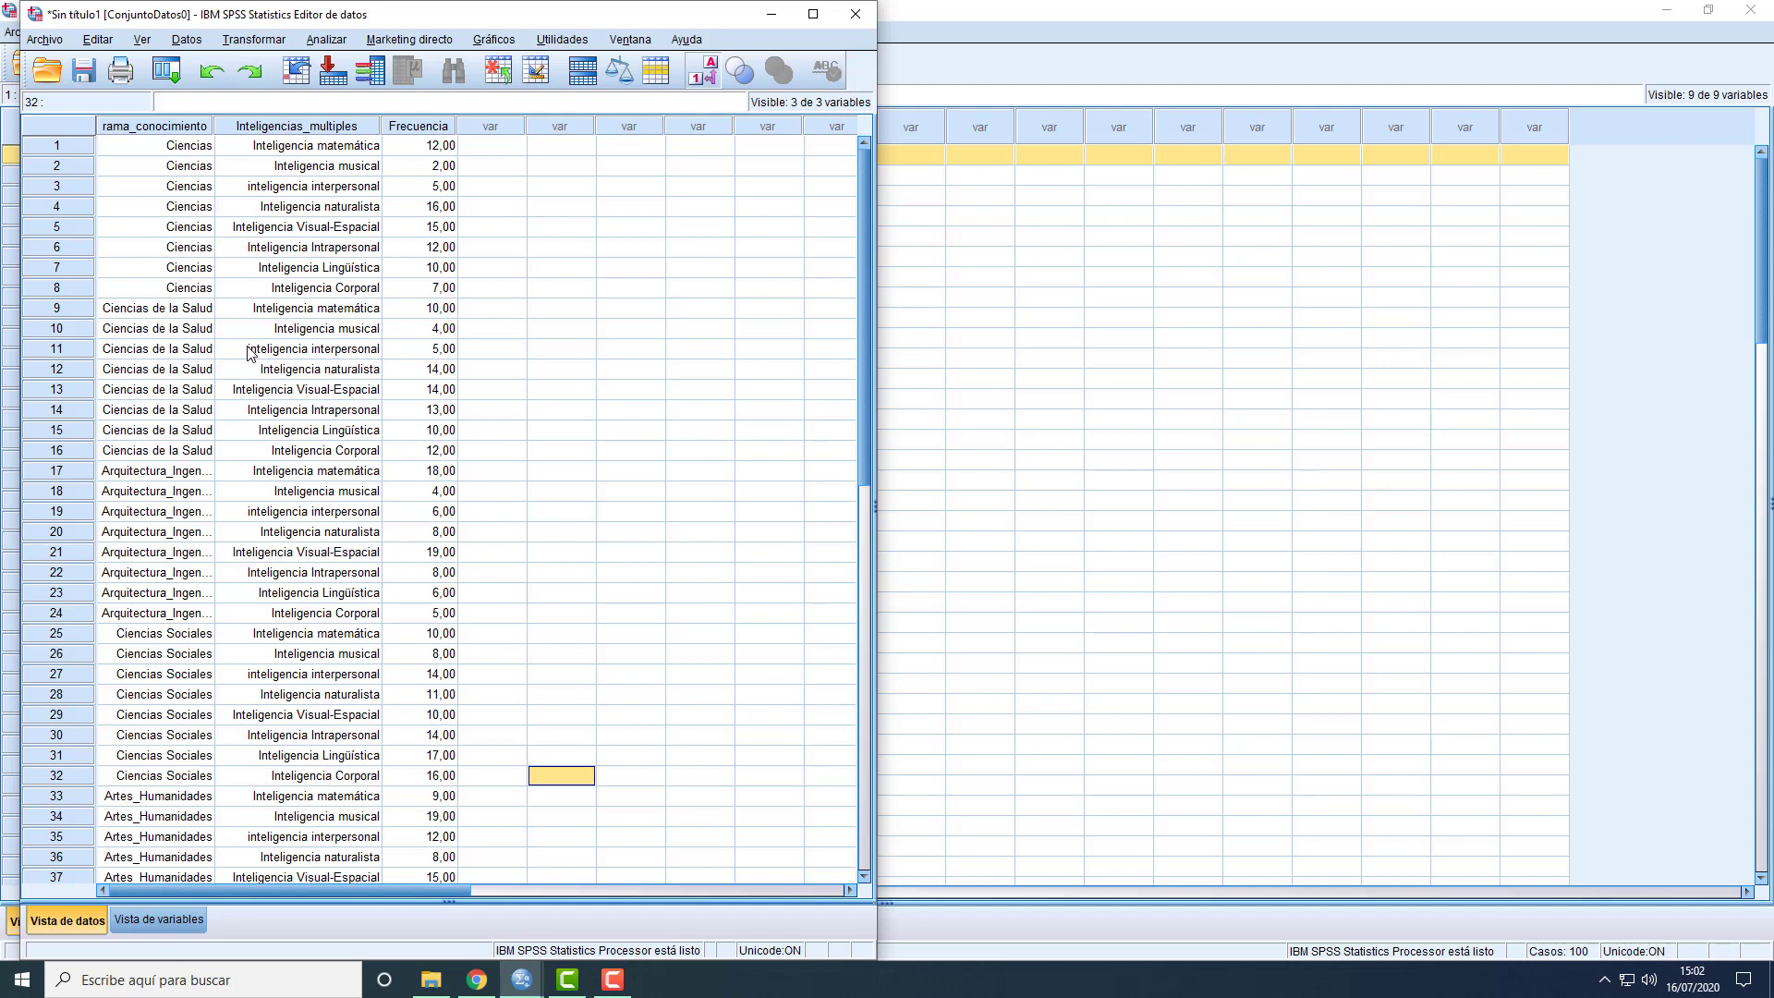
left_click(168, 130)
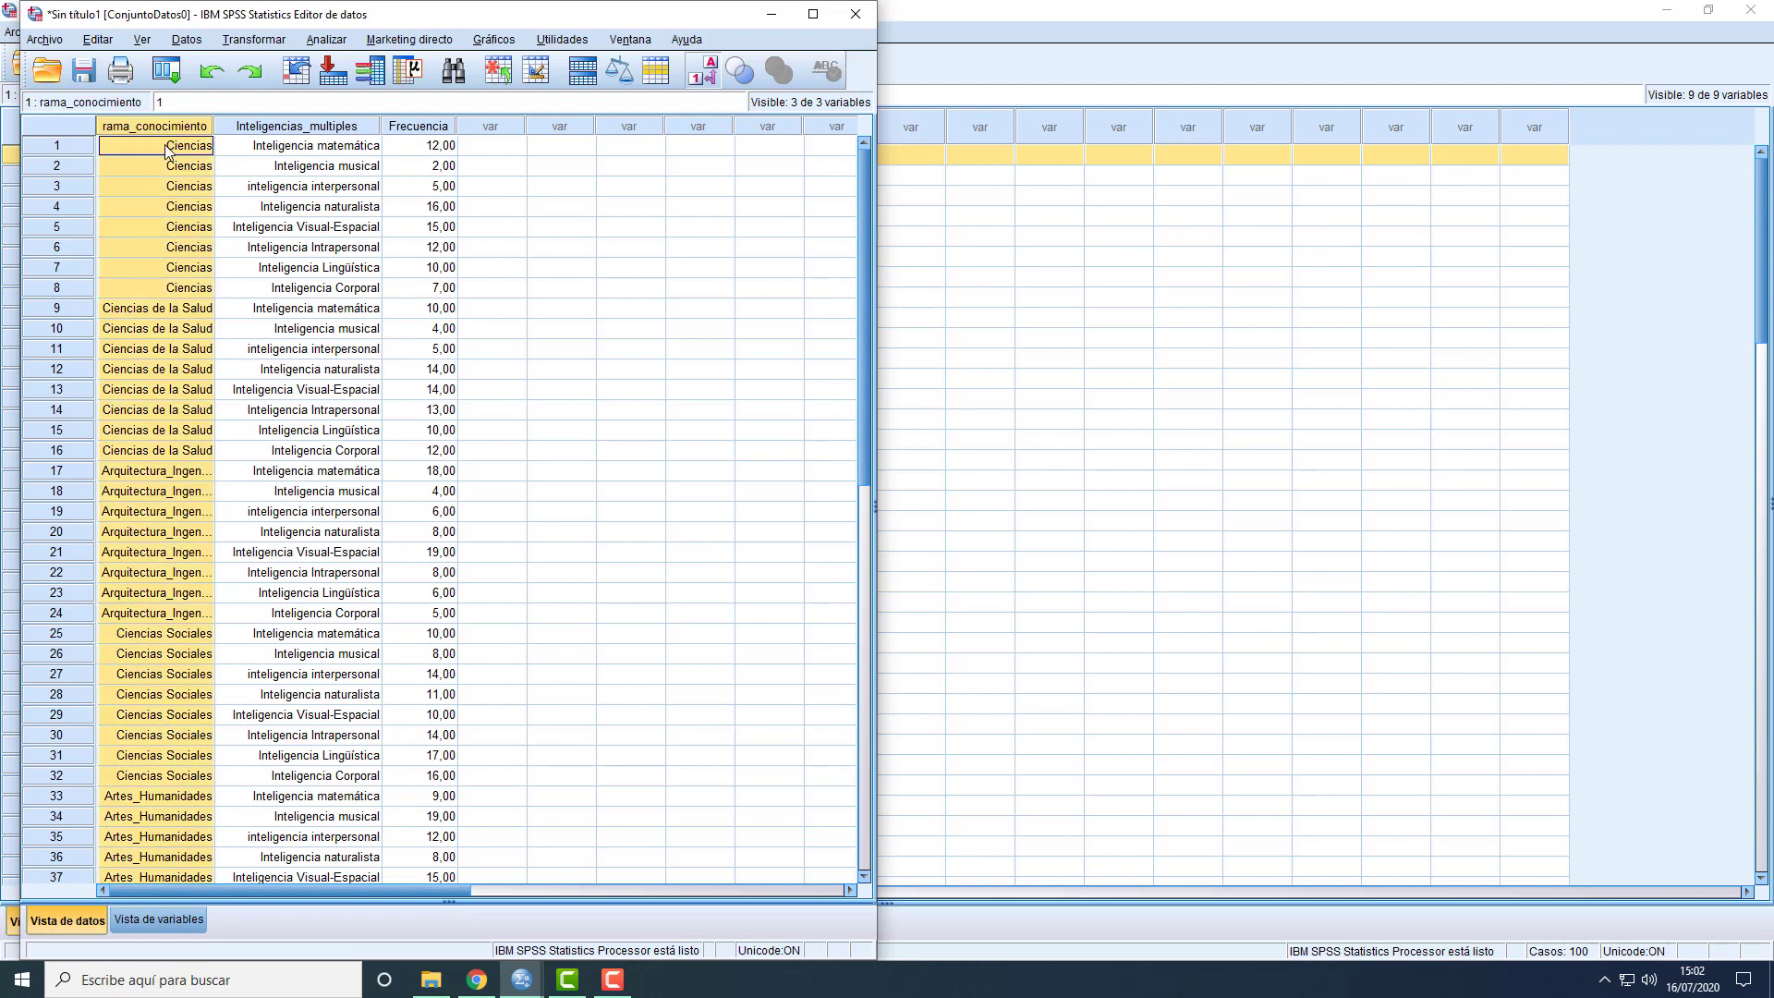
left_click(278, 128)
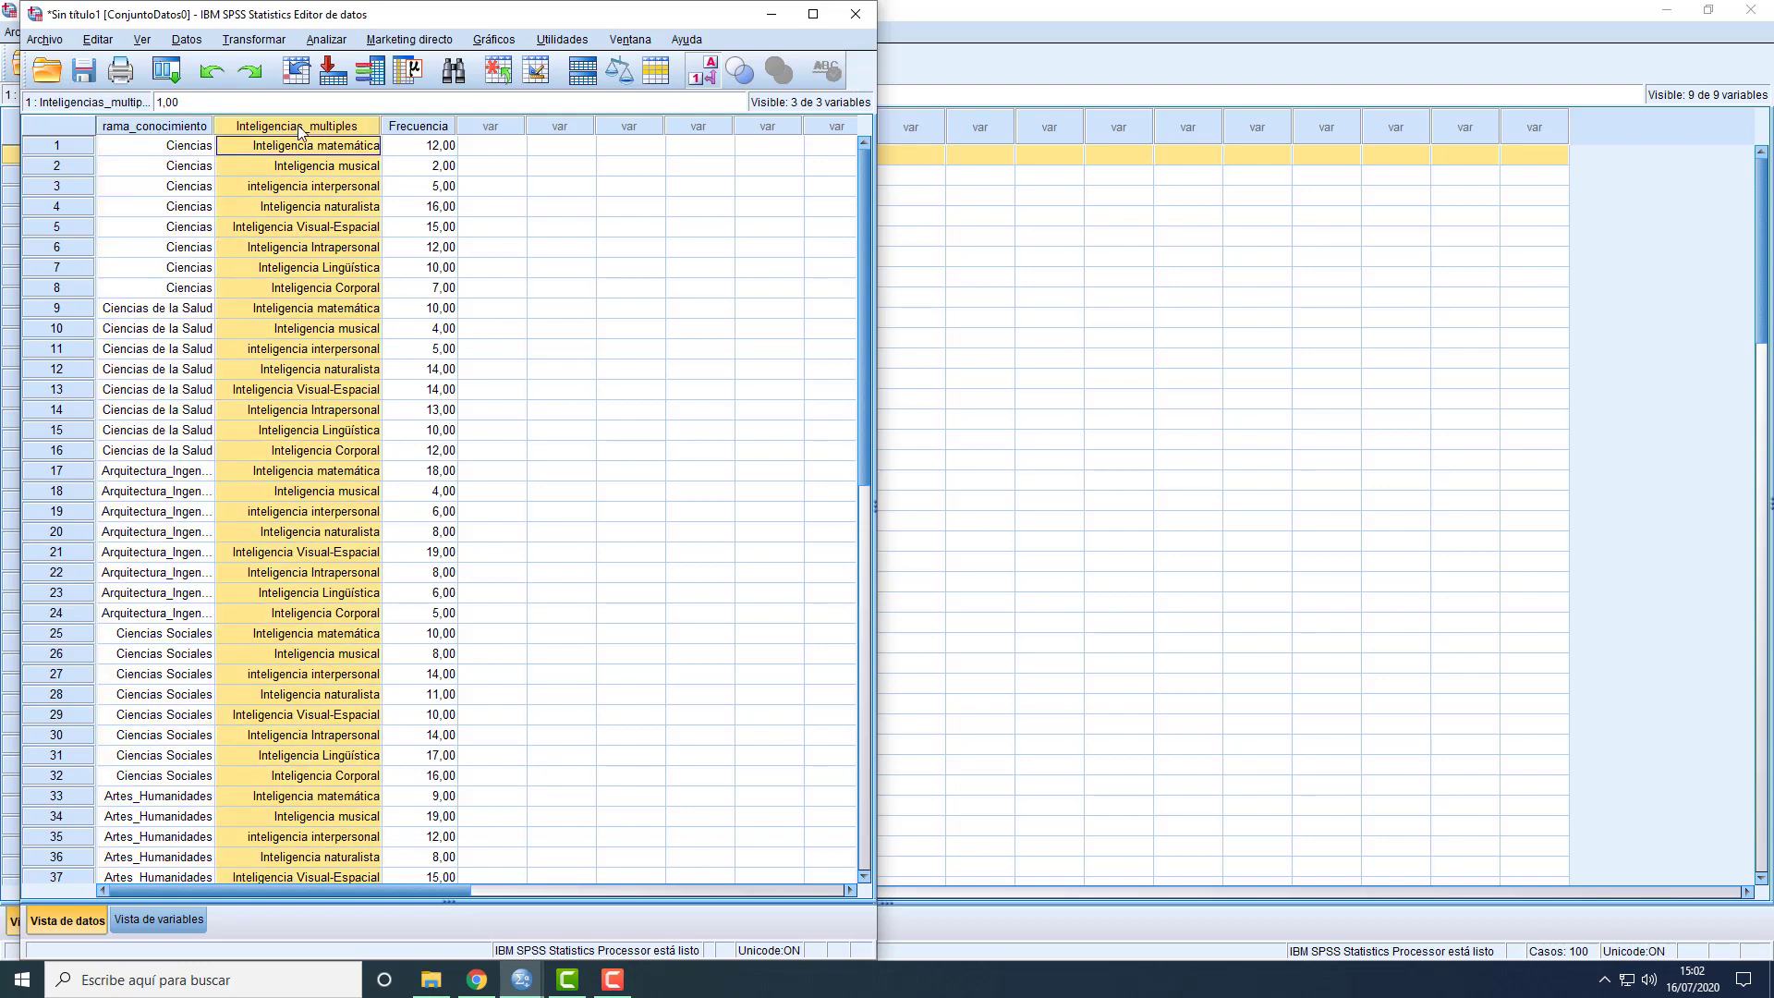
left_click(417, 129)
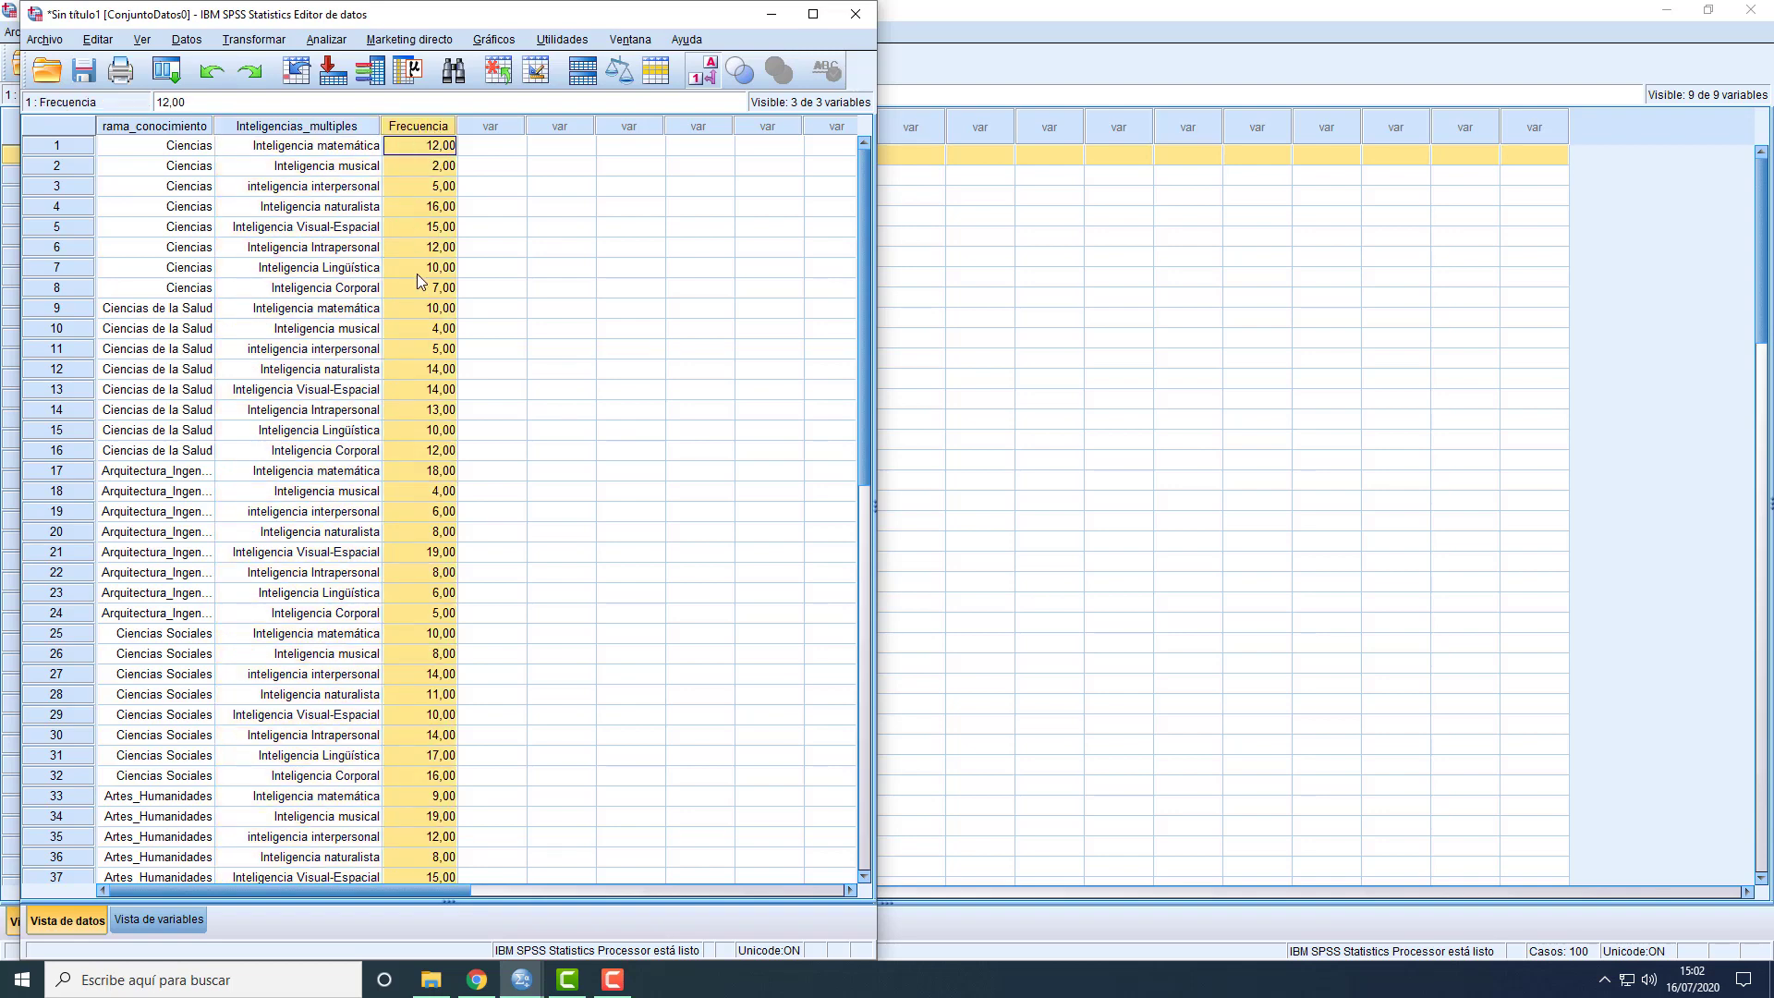
left_click(71, 146)
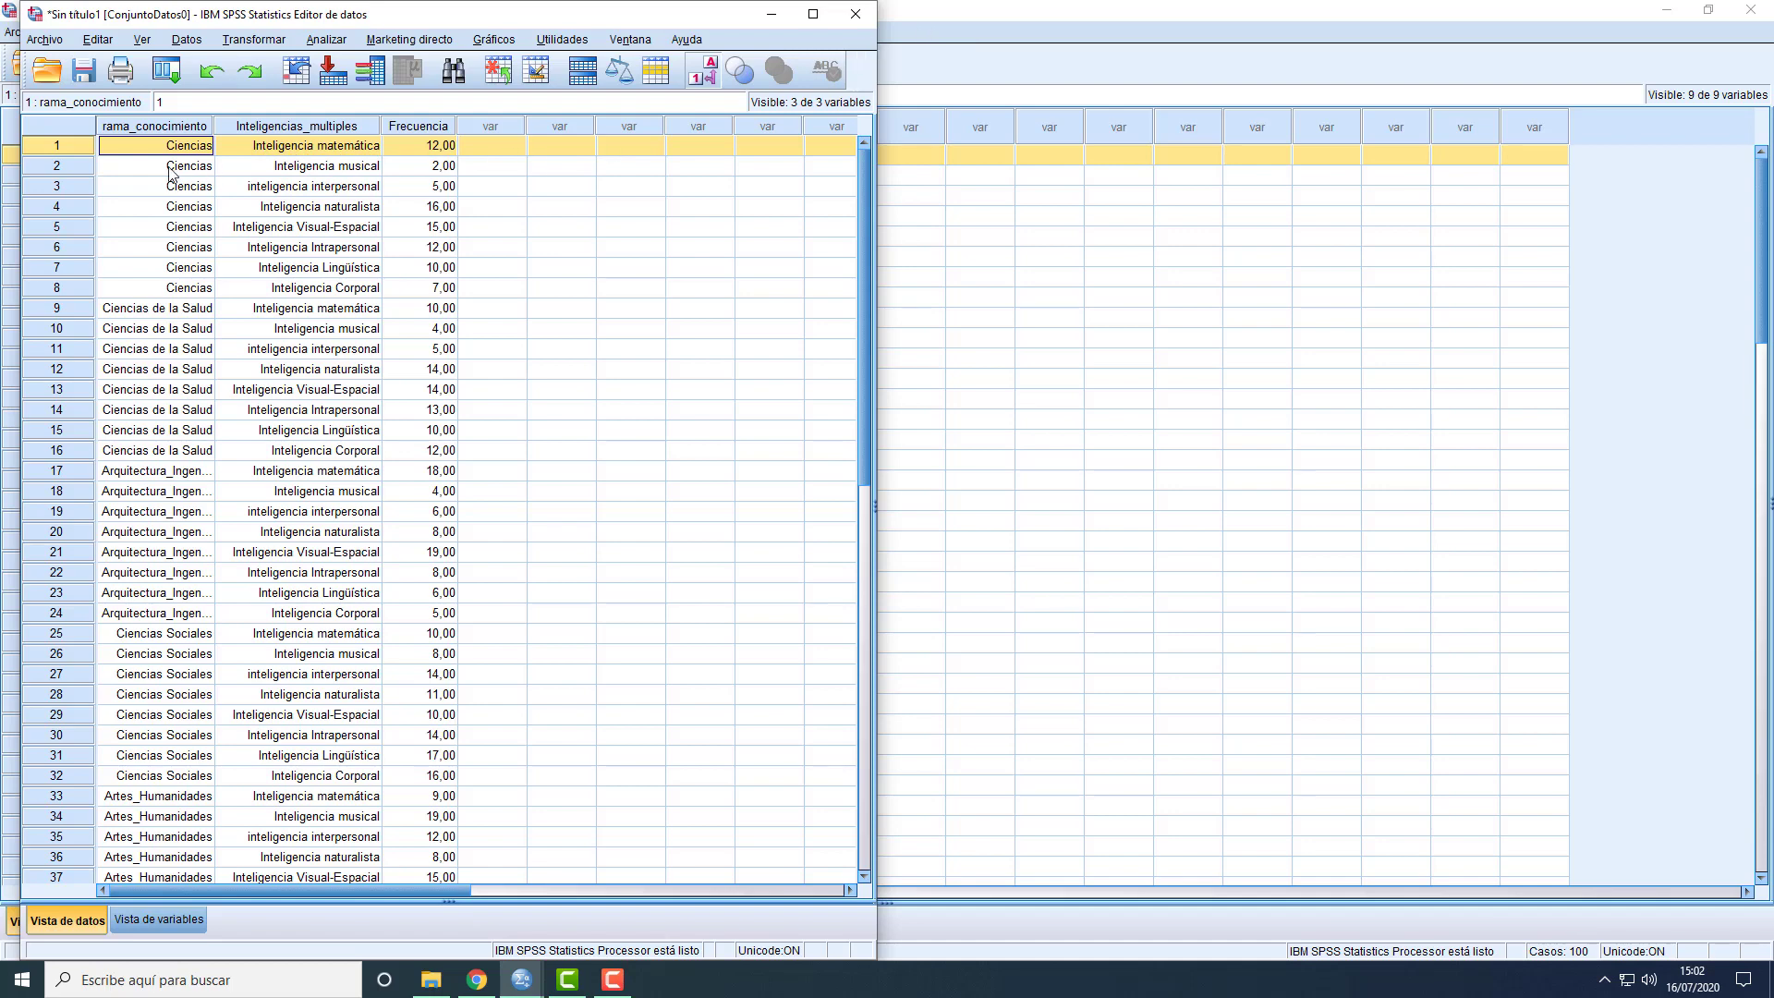
Return to the Sin título2 dataset and highlight the Int_Matematica answers of the 20 Ciencias cases
left_click(956, 19)
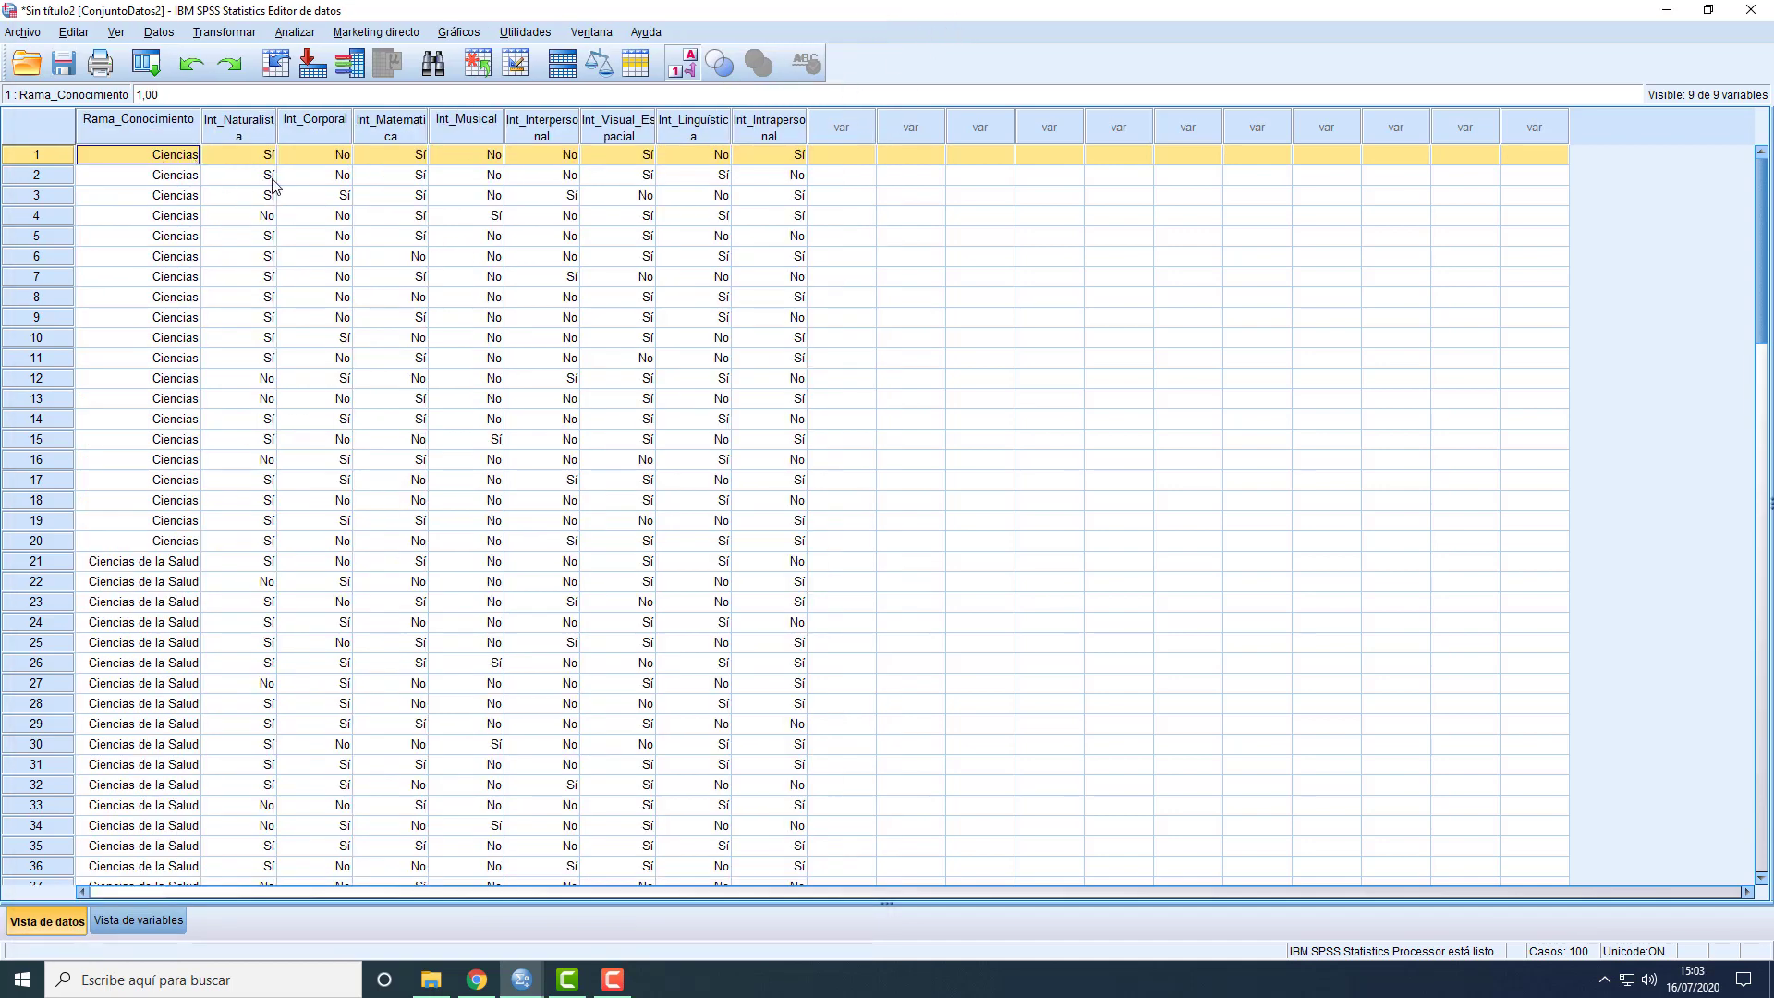
left_click(409, 155)
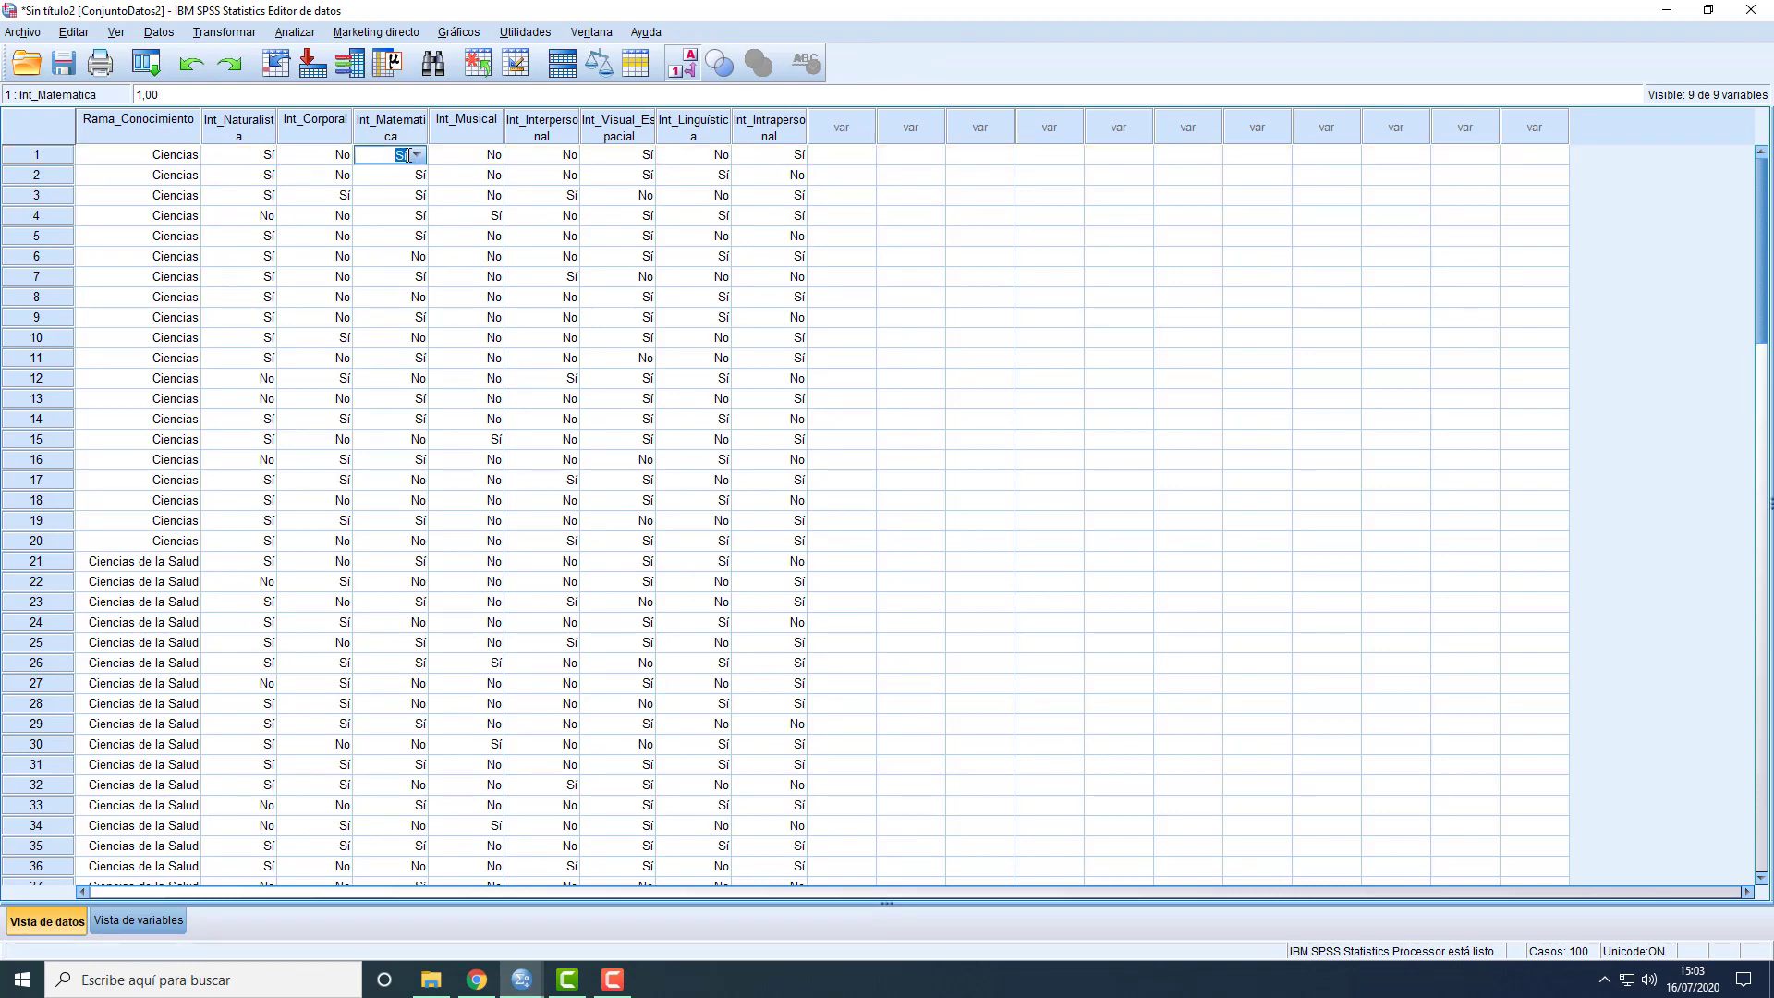
left_click(413, 138)
left_click(417, 157)
left_click_drag(417, 549, 409, 171)
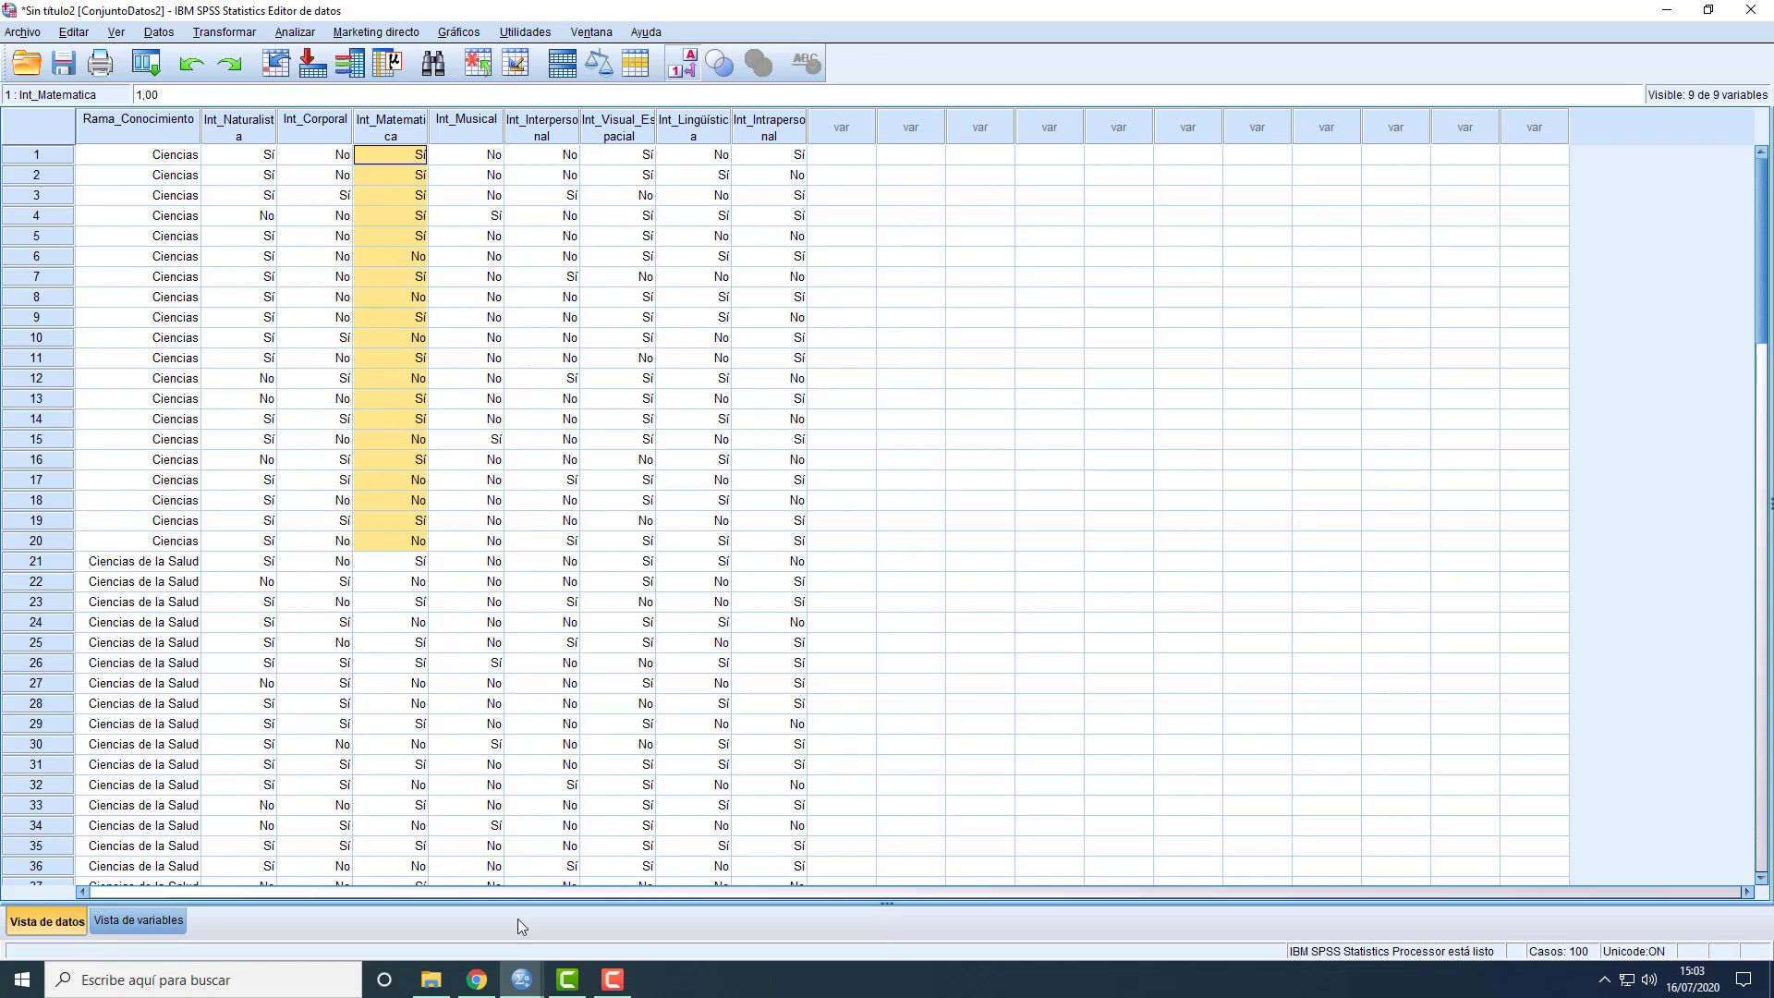
Switch to the Sin título1 dataset and examine how the Ciencias rows pair with each intelligence type, reviewing the remaining branches too
mouse_move(522, 979)
left_click(462, 924)
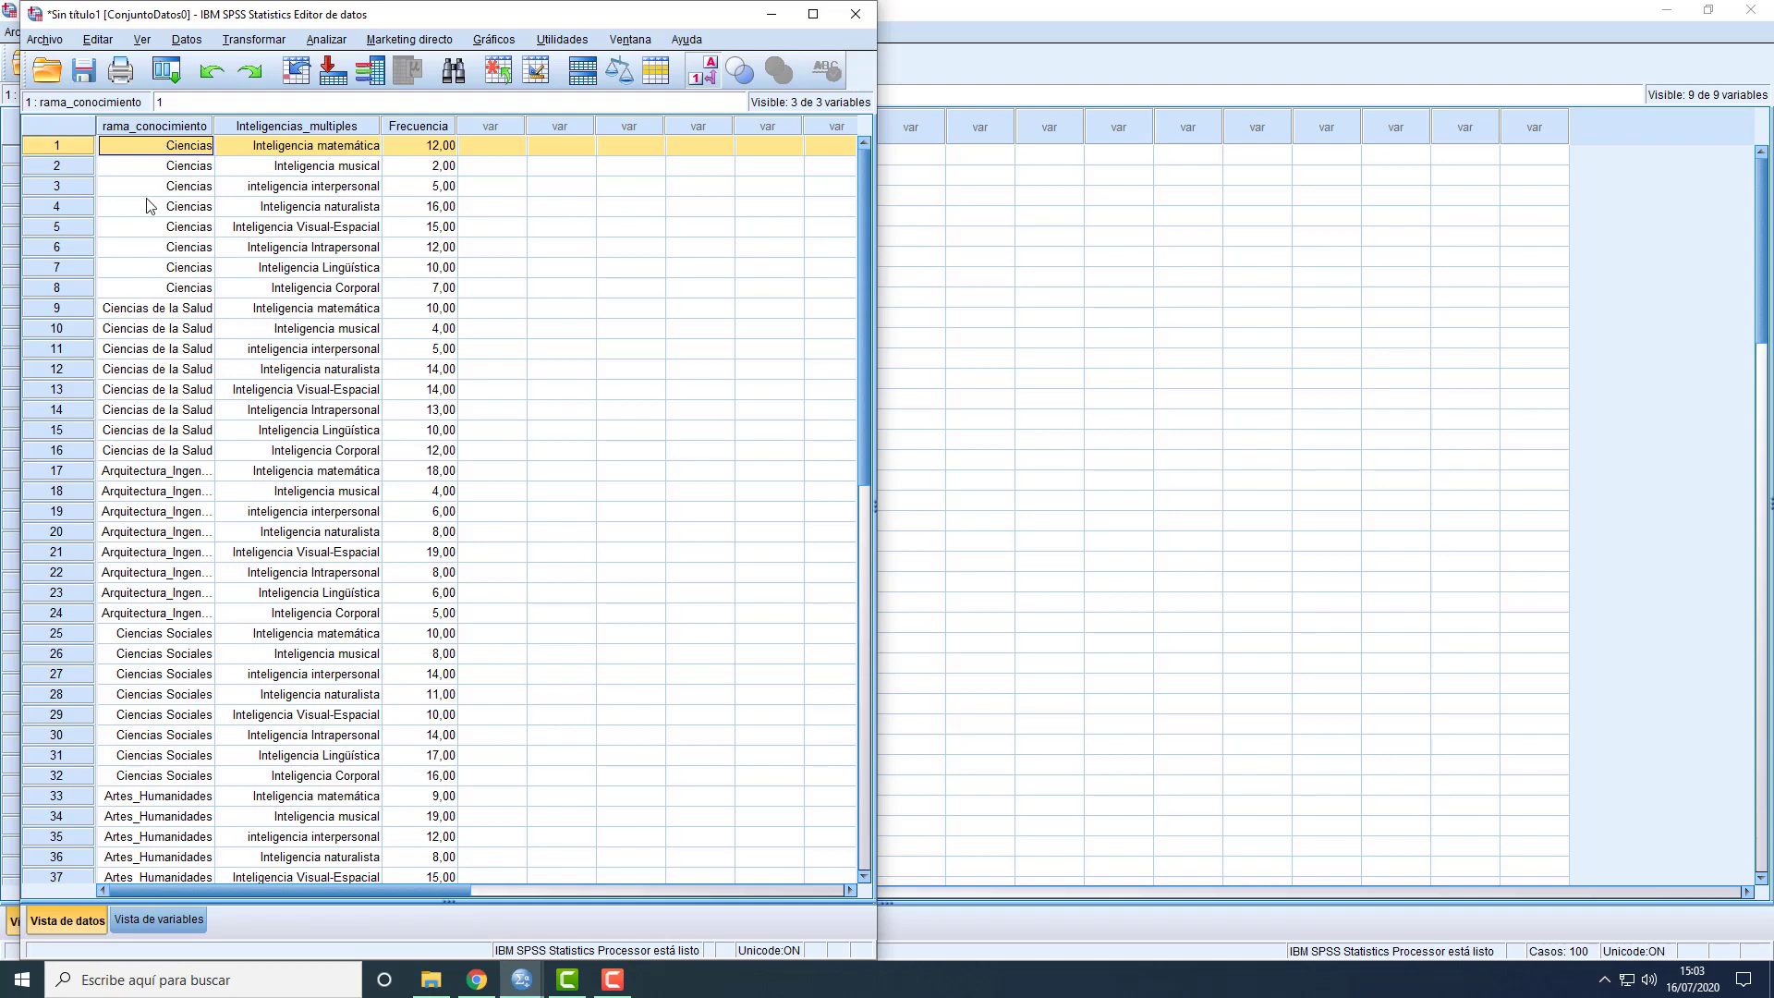
left_click_drag(294, 292, 287, 152)
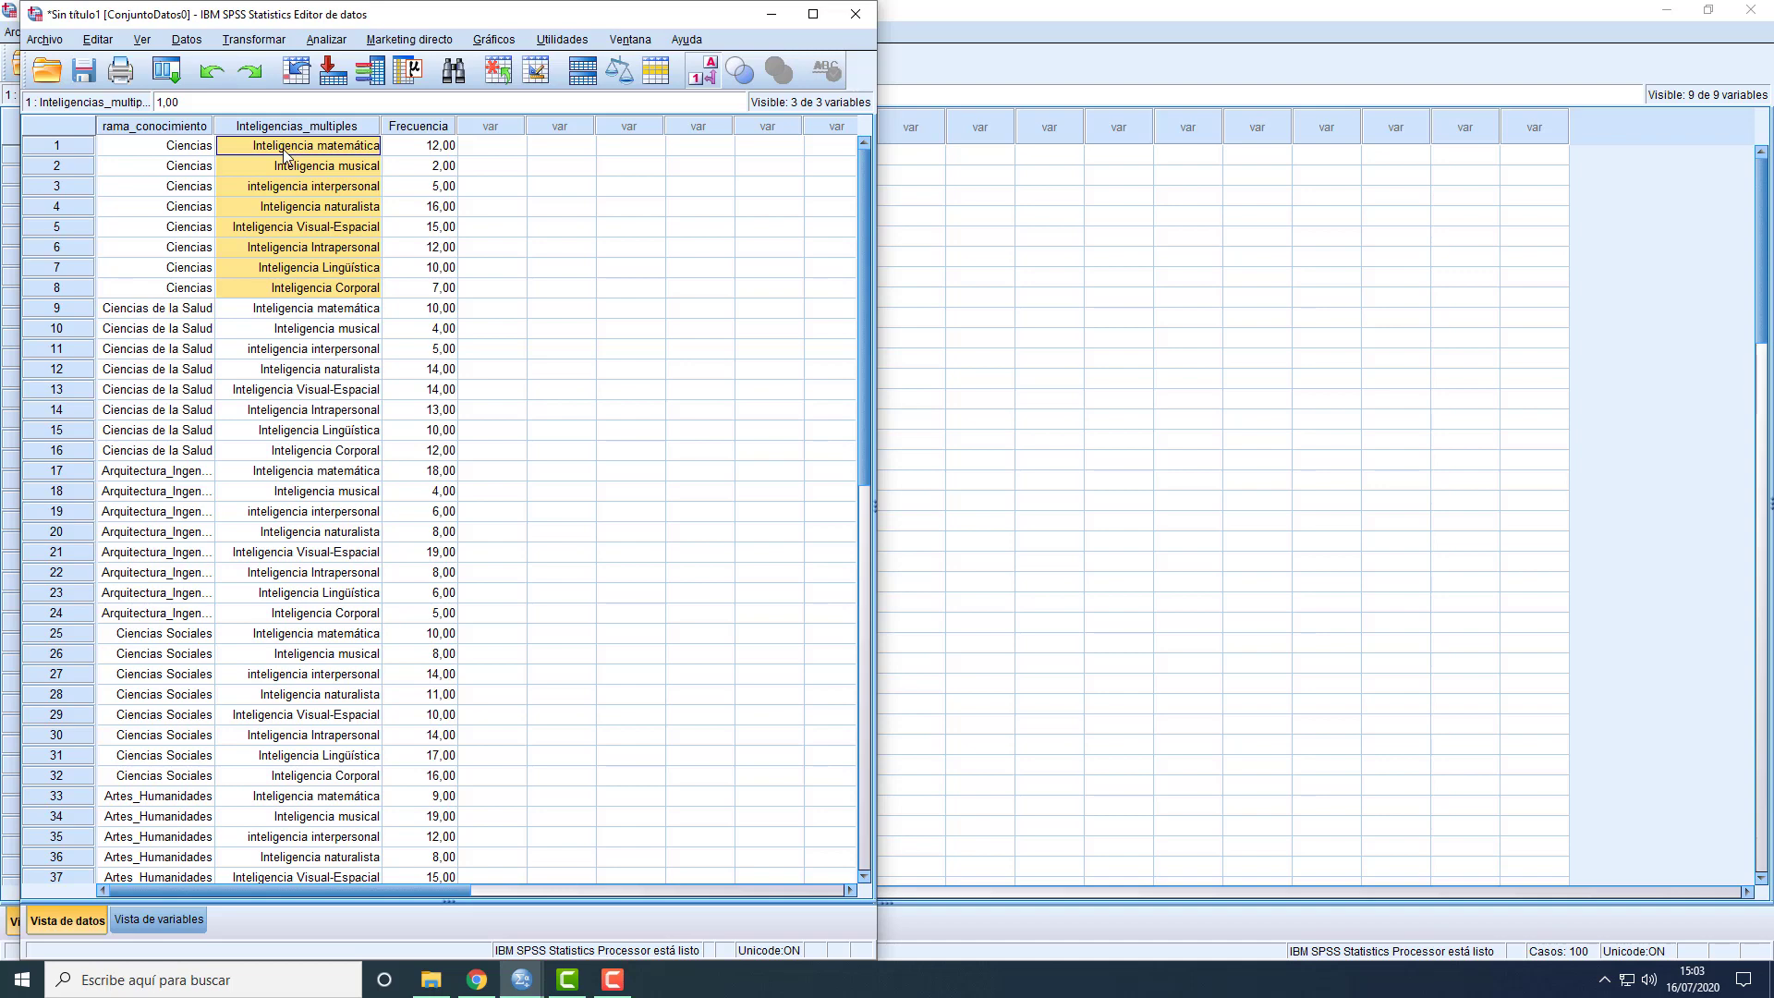
left_click_drag(181, 288, 179, 155)
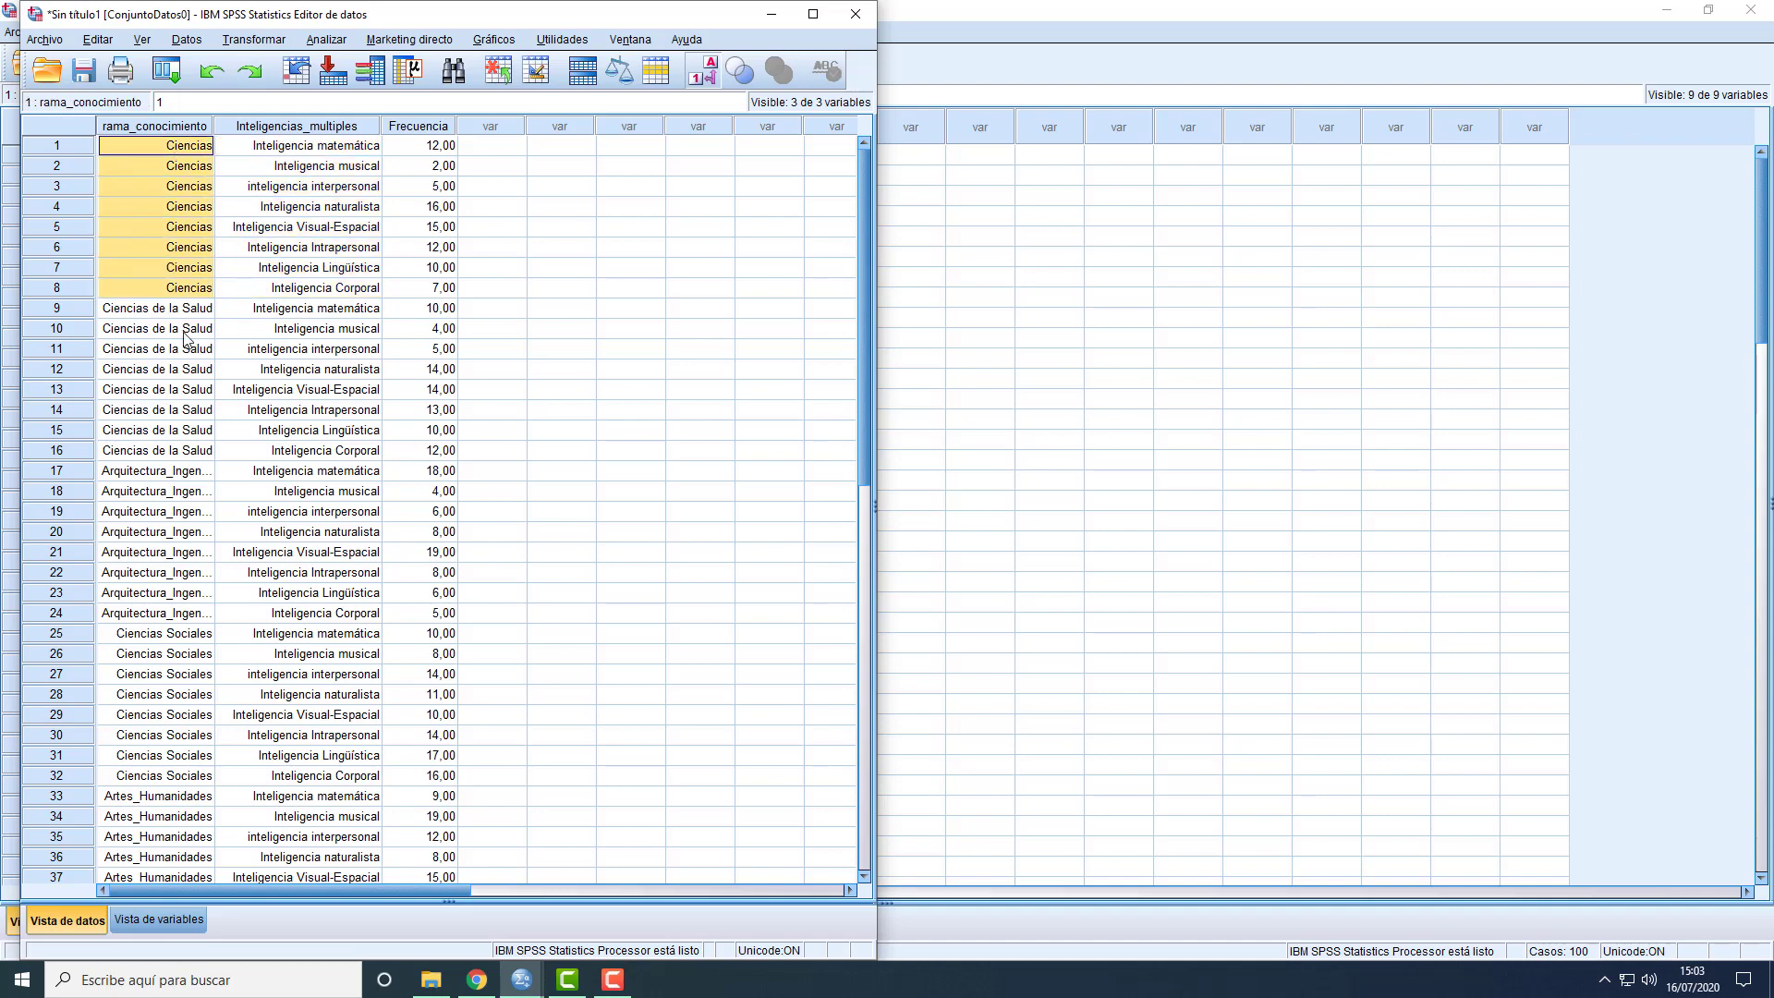
left_click_drag(284, 292, 297, 159)
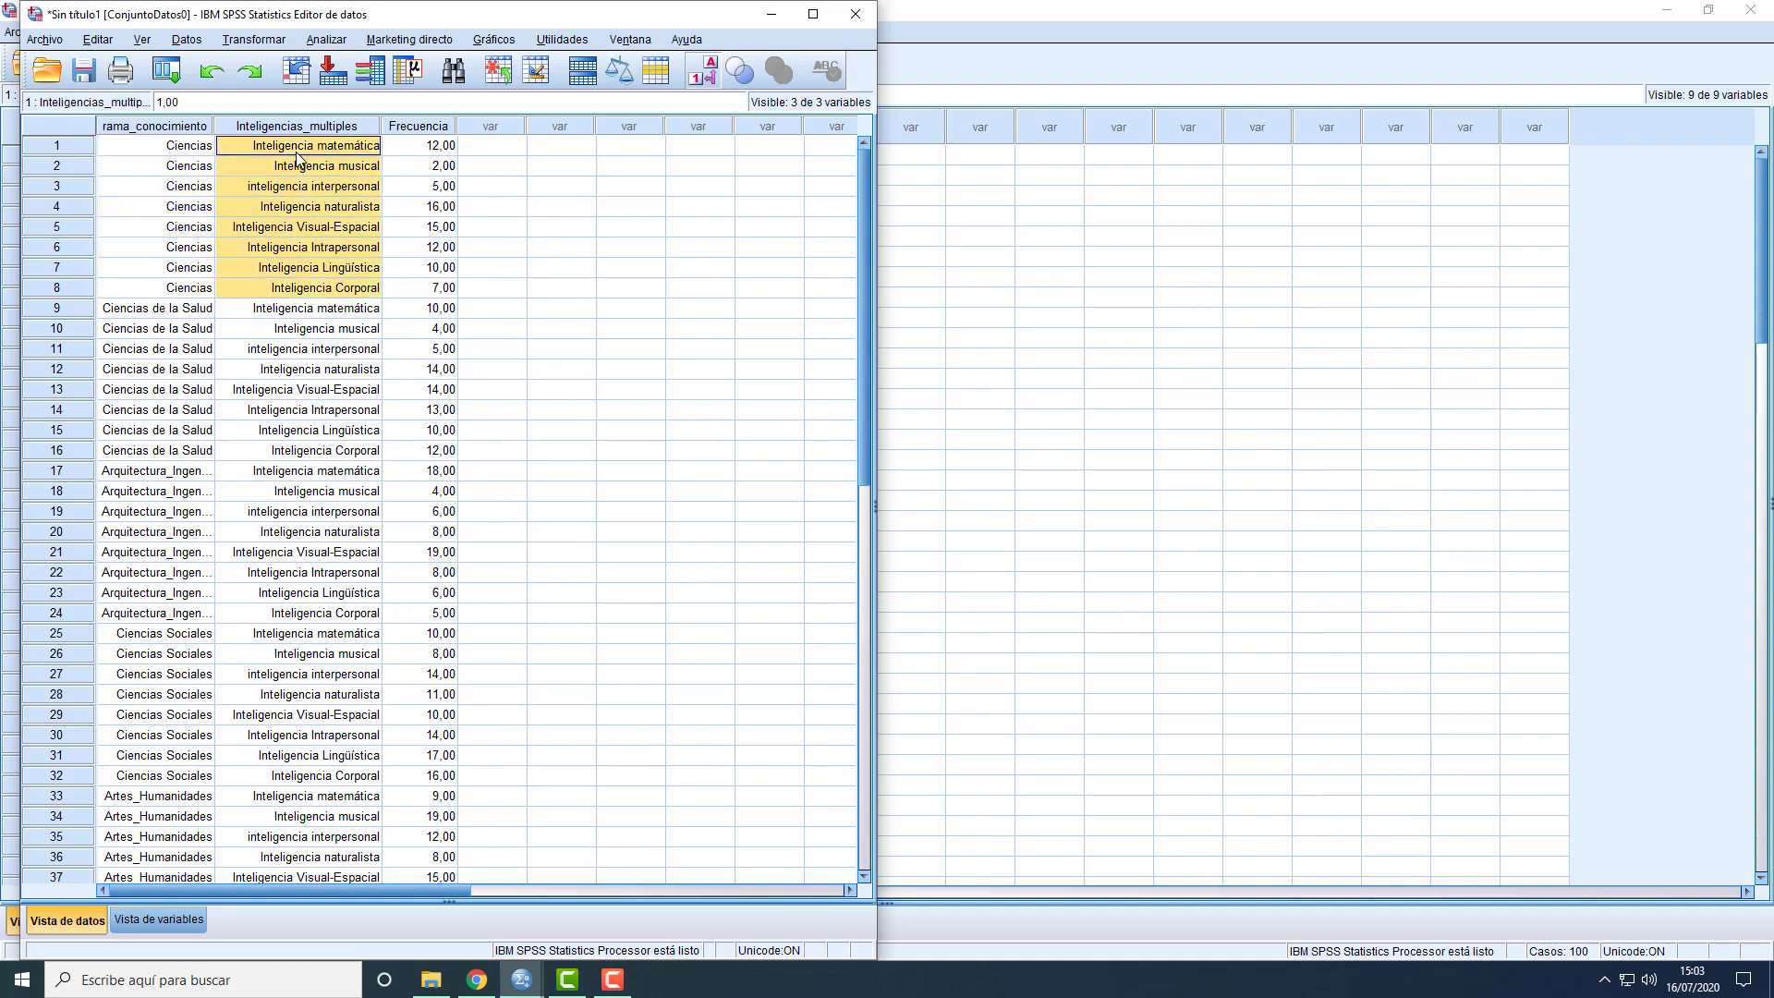
left_click_drag(185, 288, 172, 156)
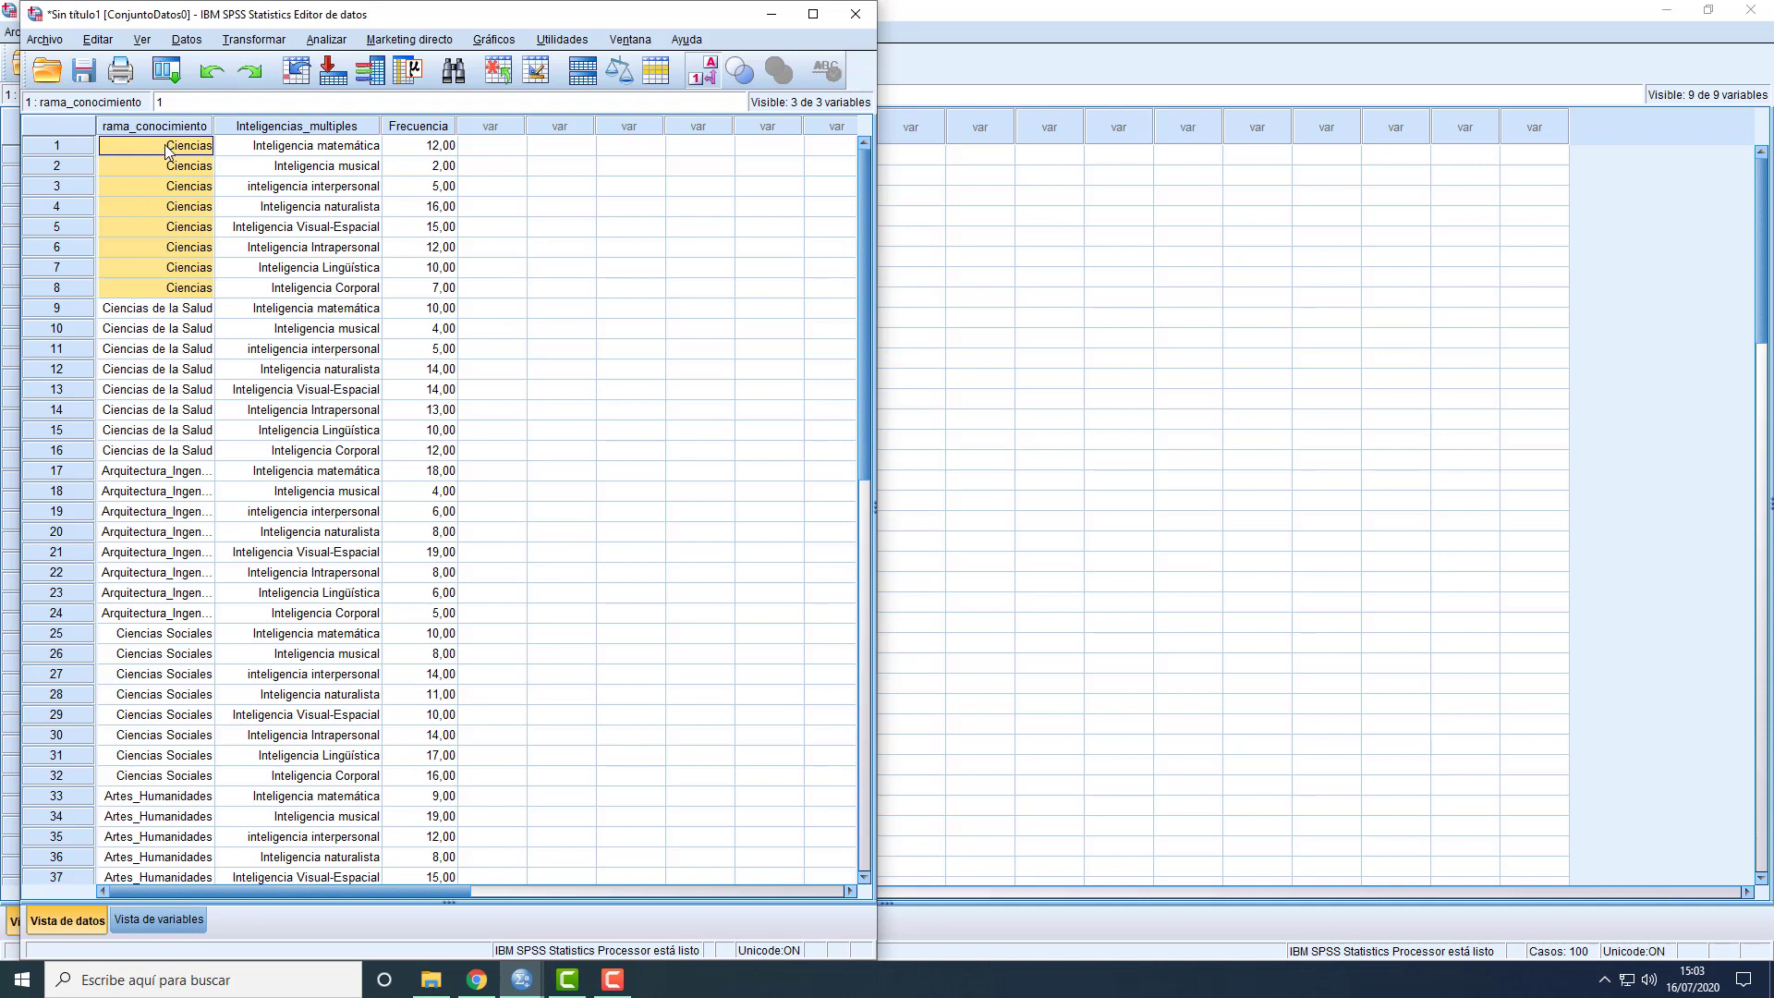
scroll(176, 315, "down", 3)
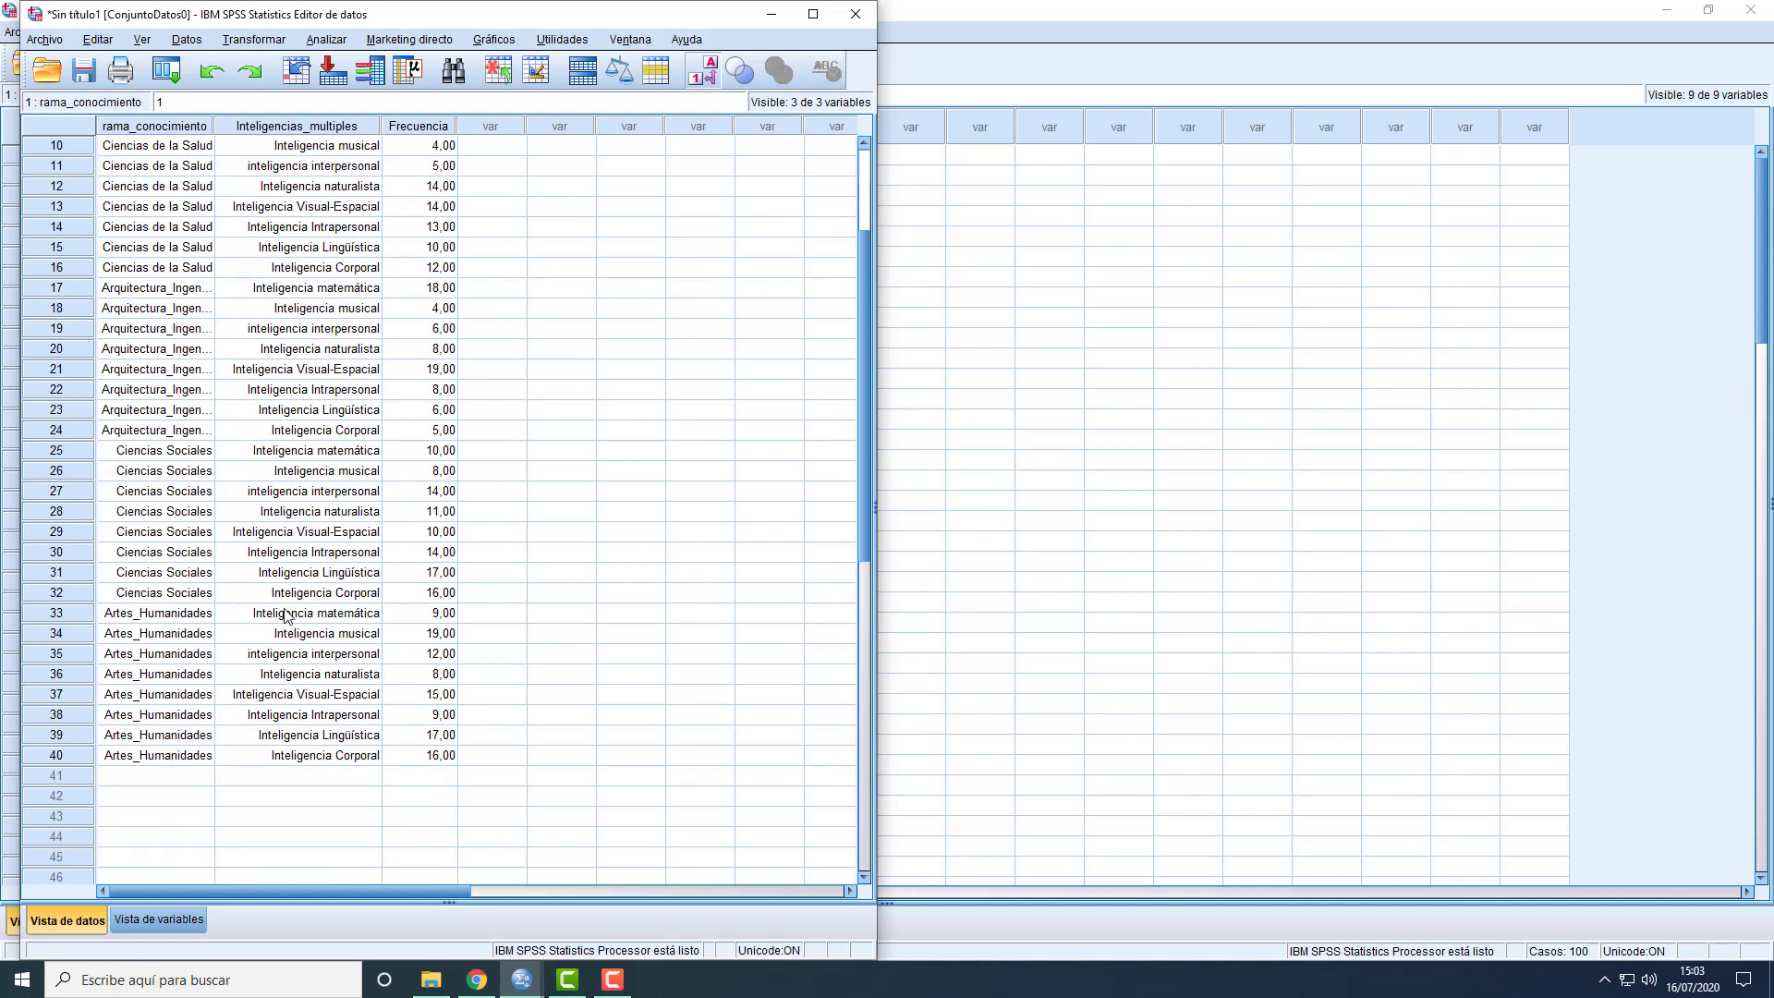
scroll(310, 560, "up", 3)
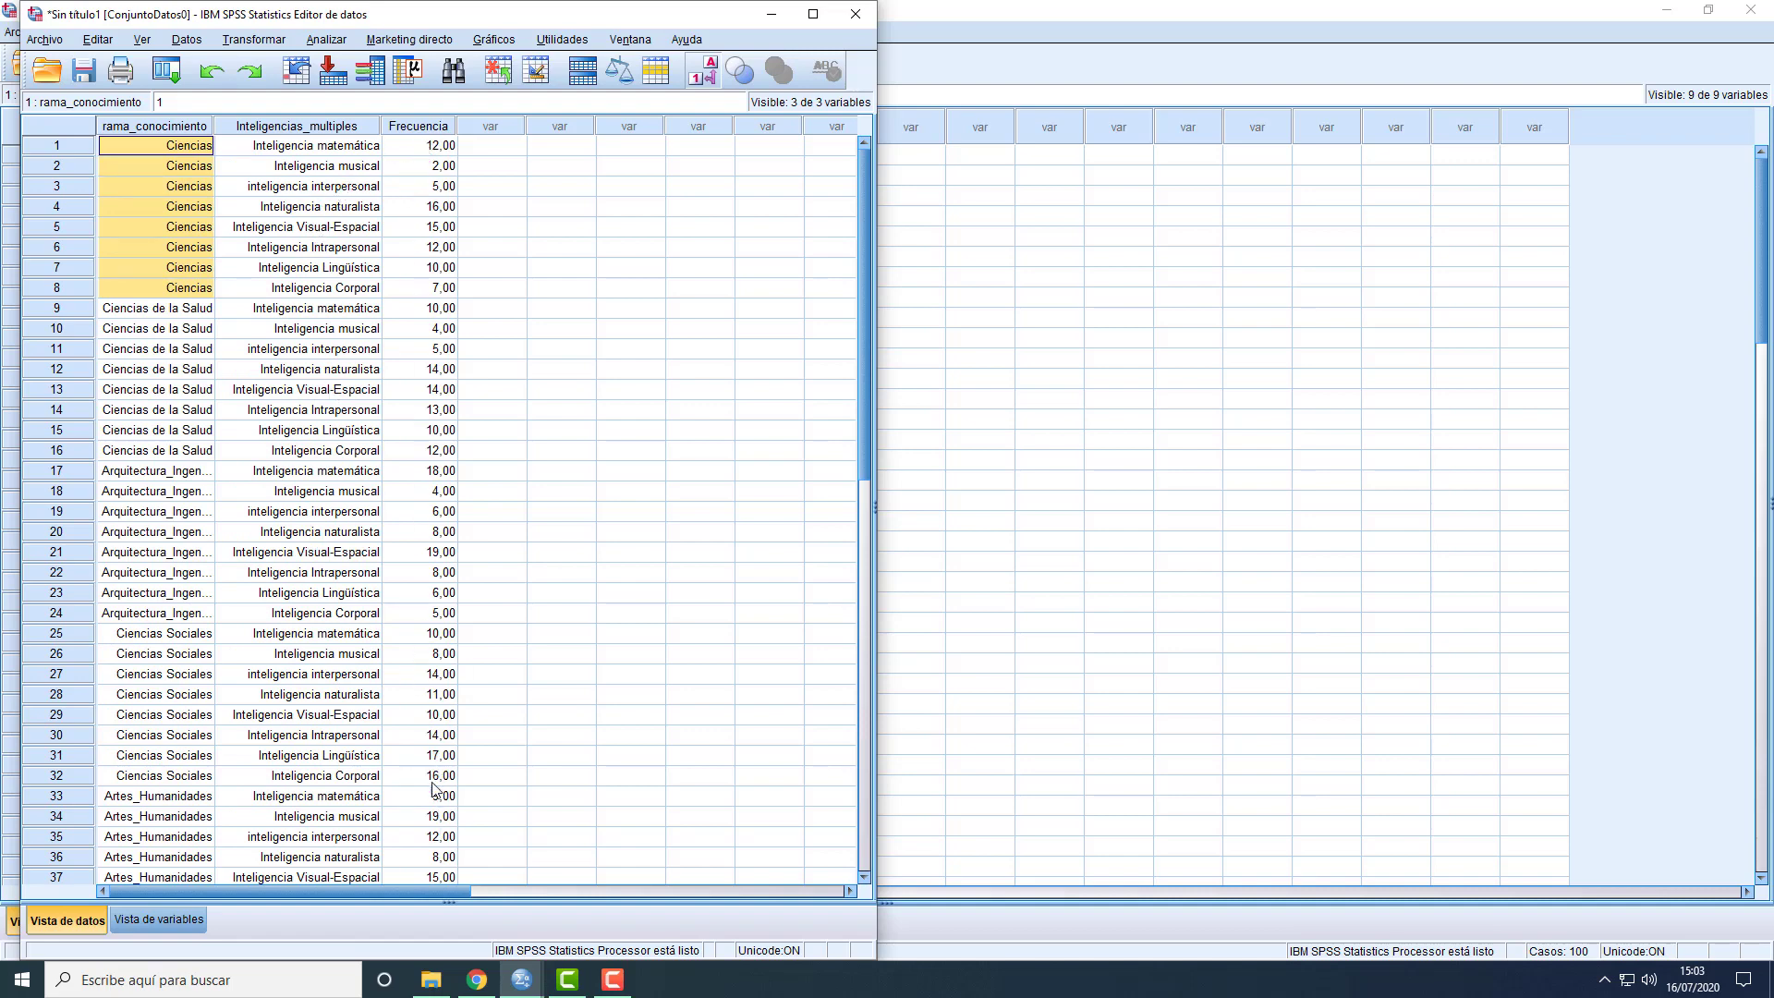
In the Sin título2 dataset, start a crosstabs analysis with Rama_Conocimiento as the row variable
left_click(1013, 13)
left_click(292, 32)
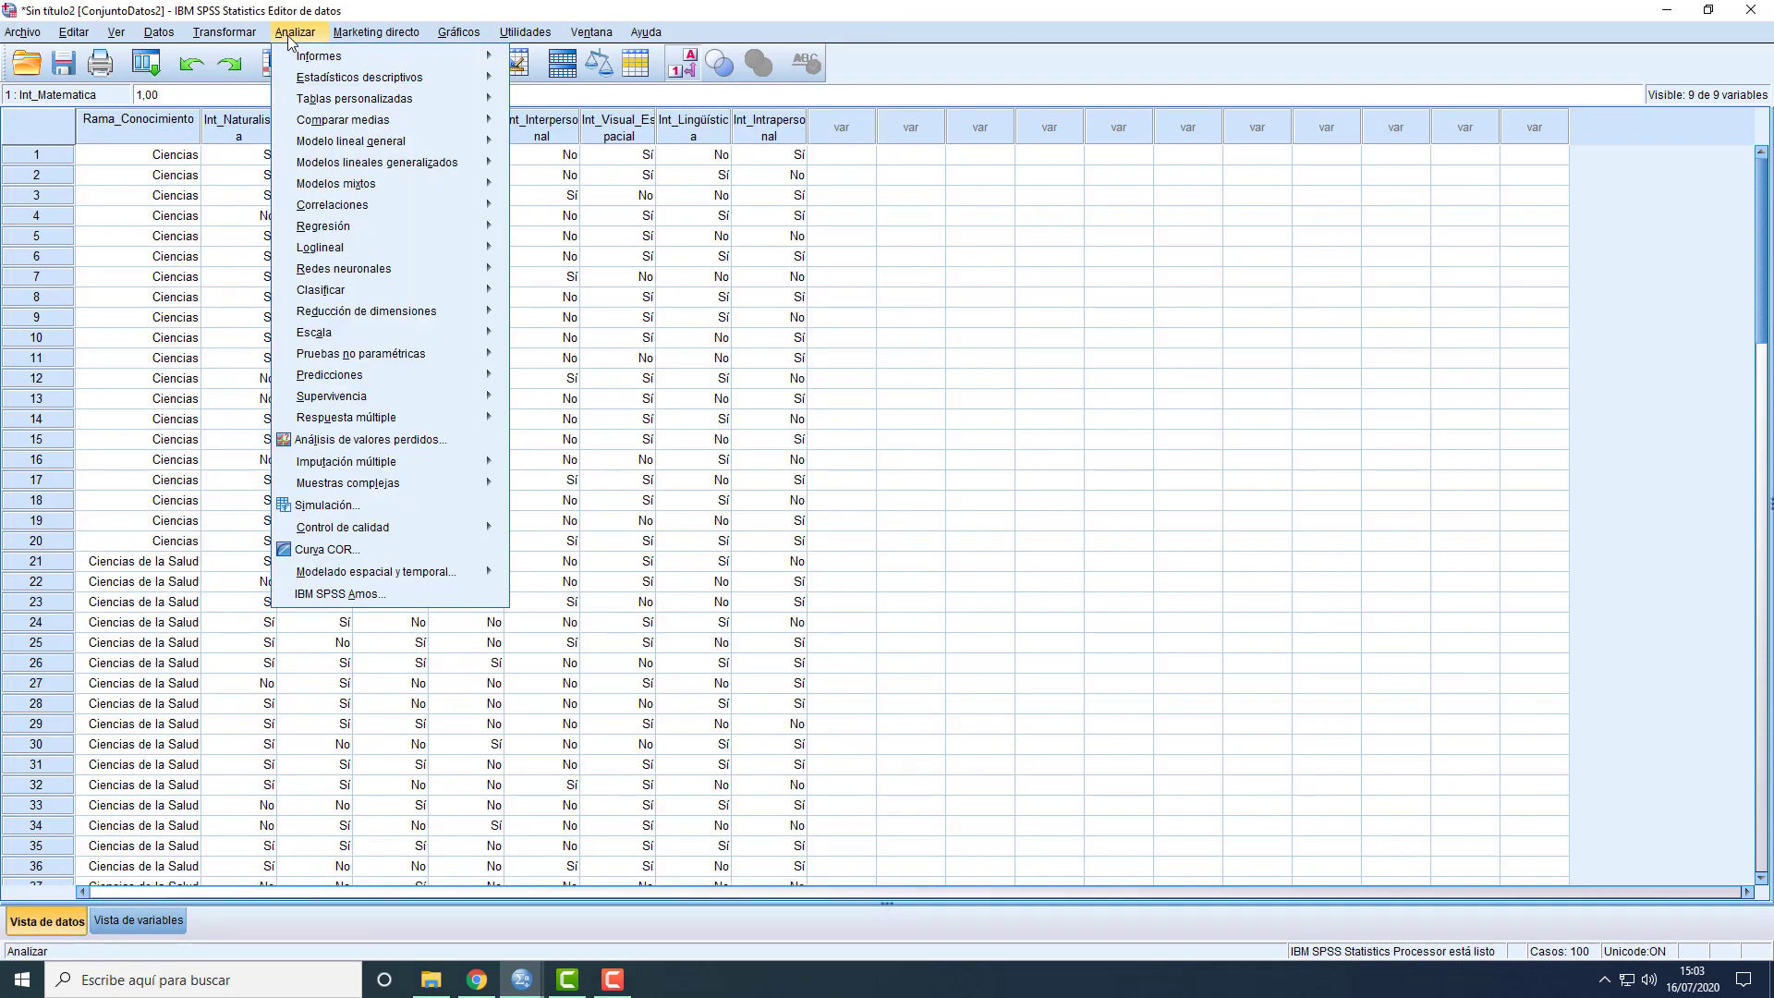
mouse_move(343, 83)
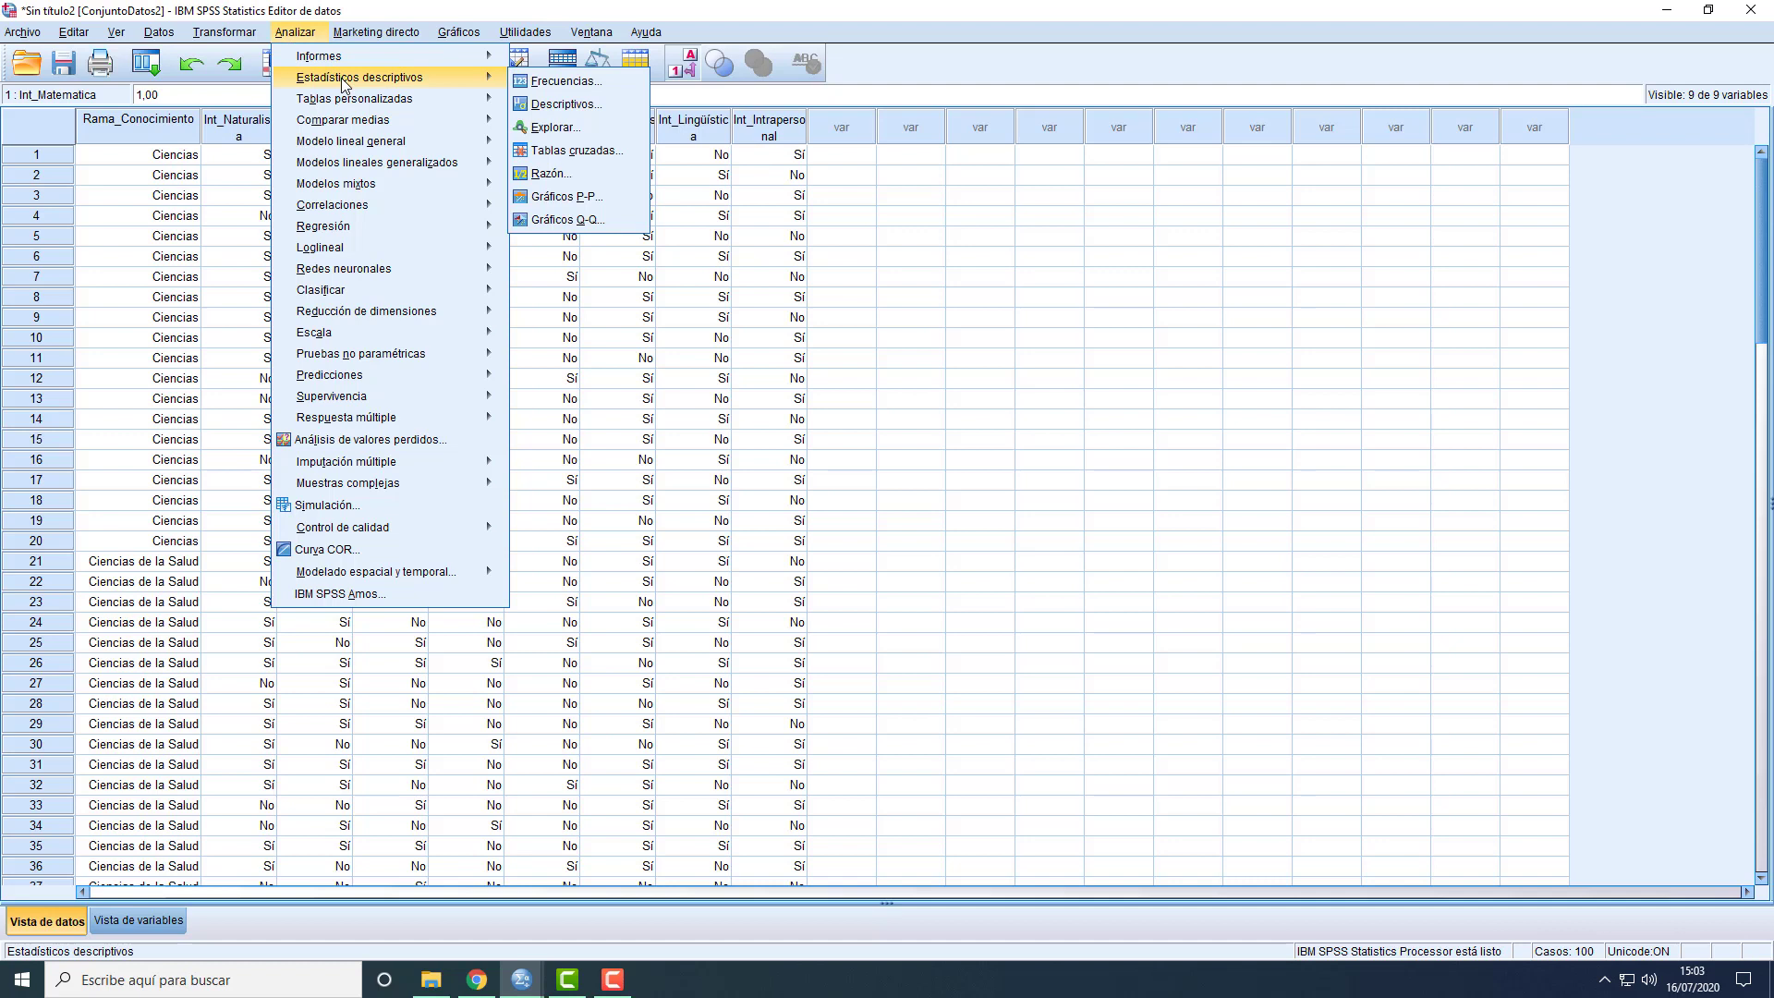
left_click(577, 151)
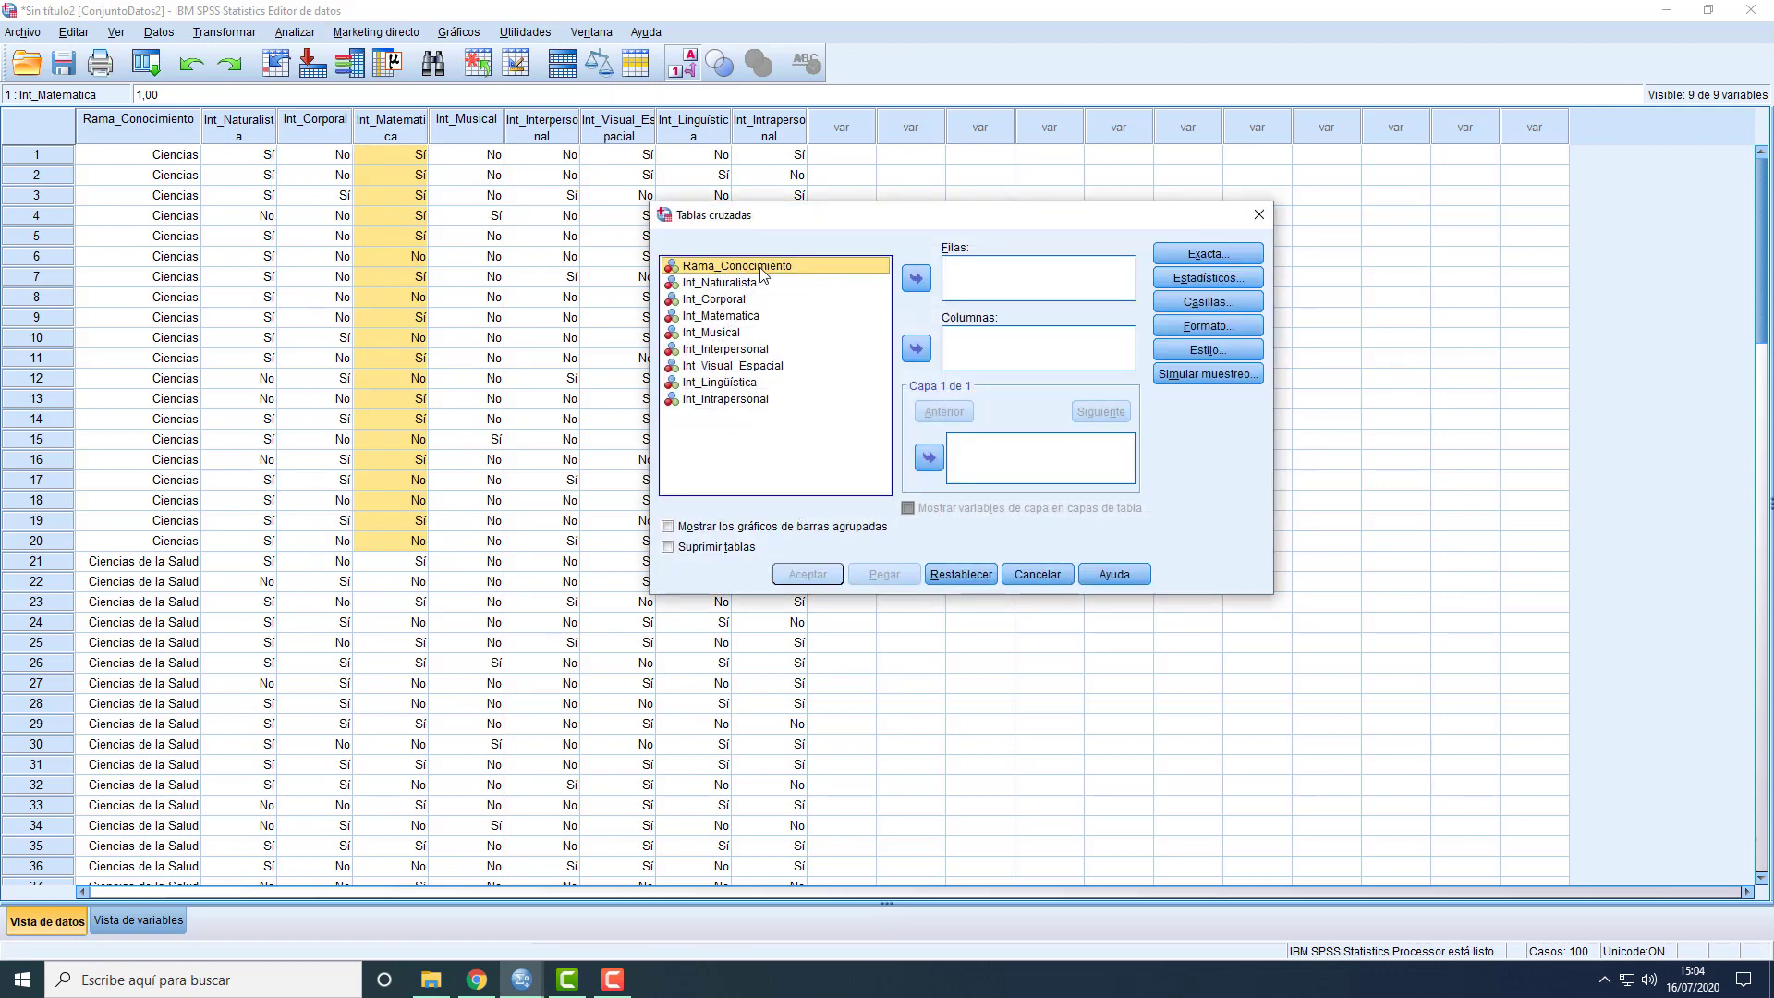
left_click(918, 283)
Set all eight intelligence variables, Int_Naturalista through Int_Intrapersonal, as crosstab columns and run the analysis
left_click(713, 269)
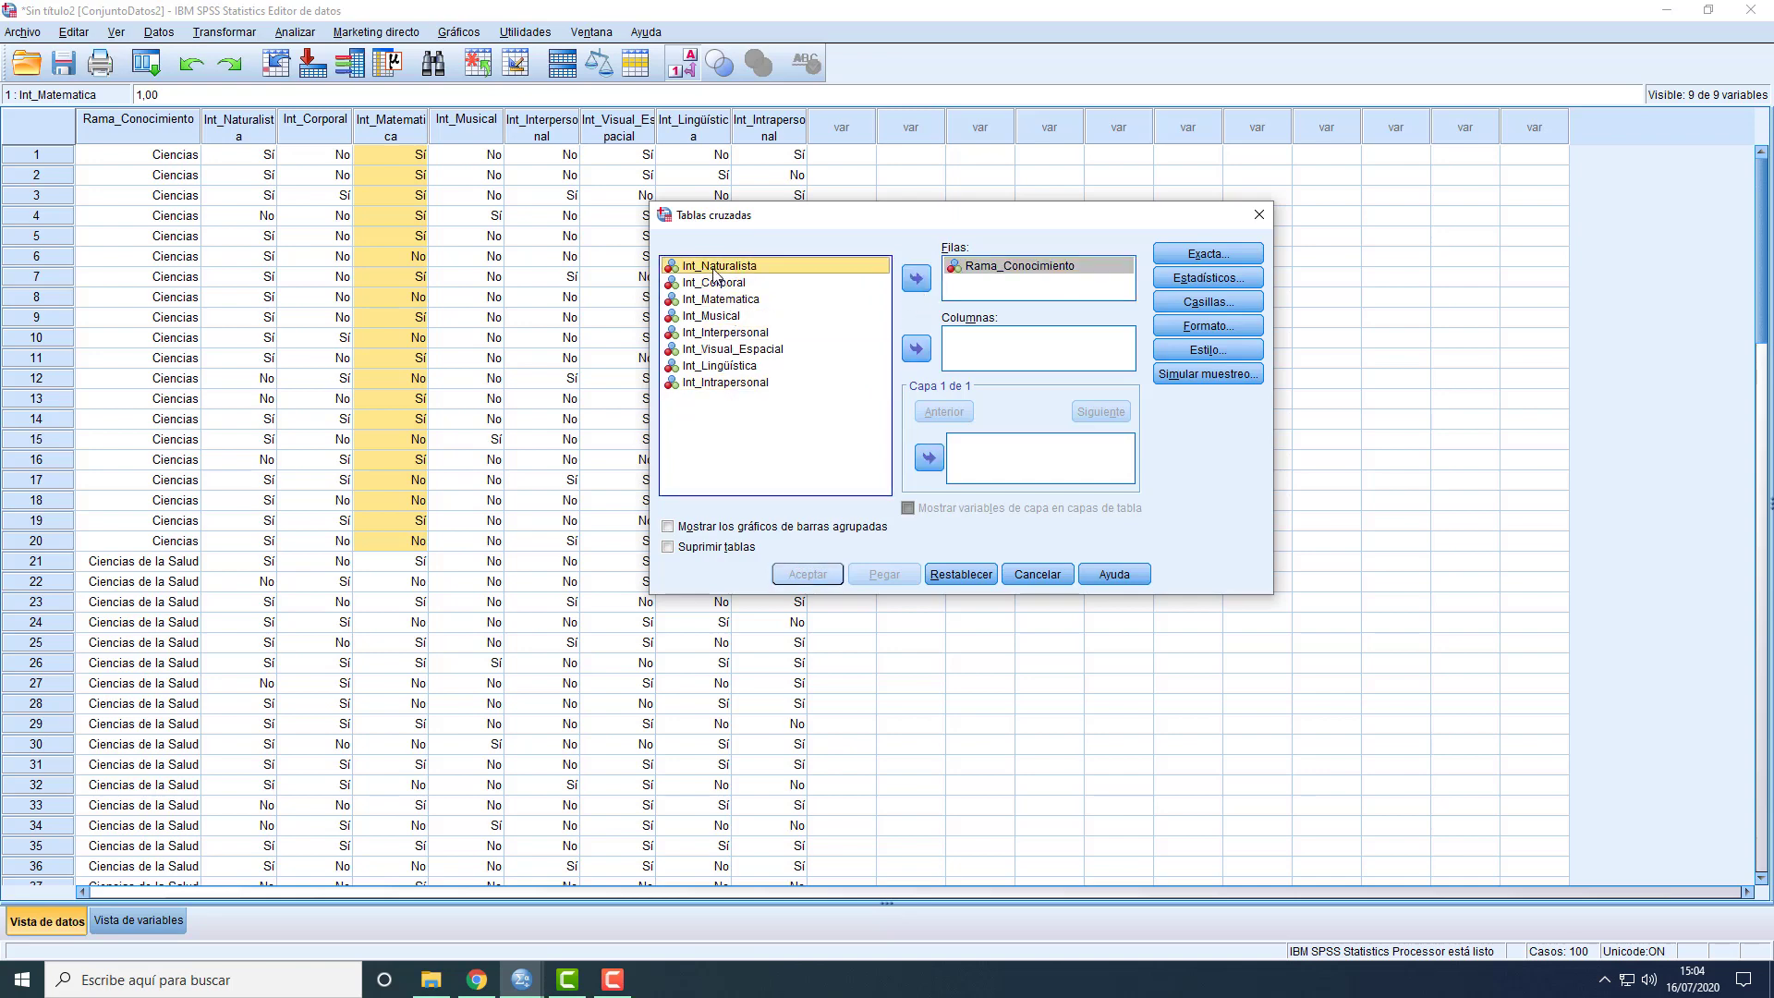
left_click(739, 383, "shift")
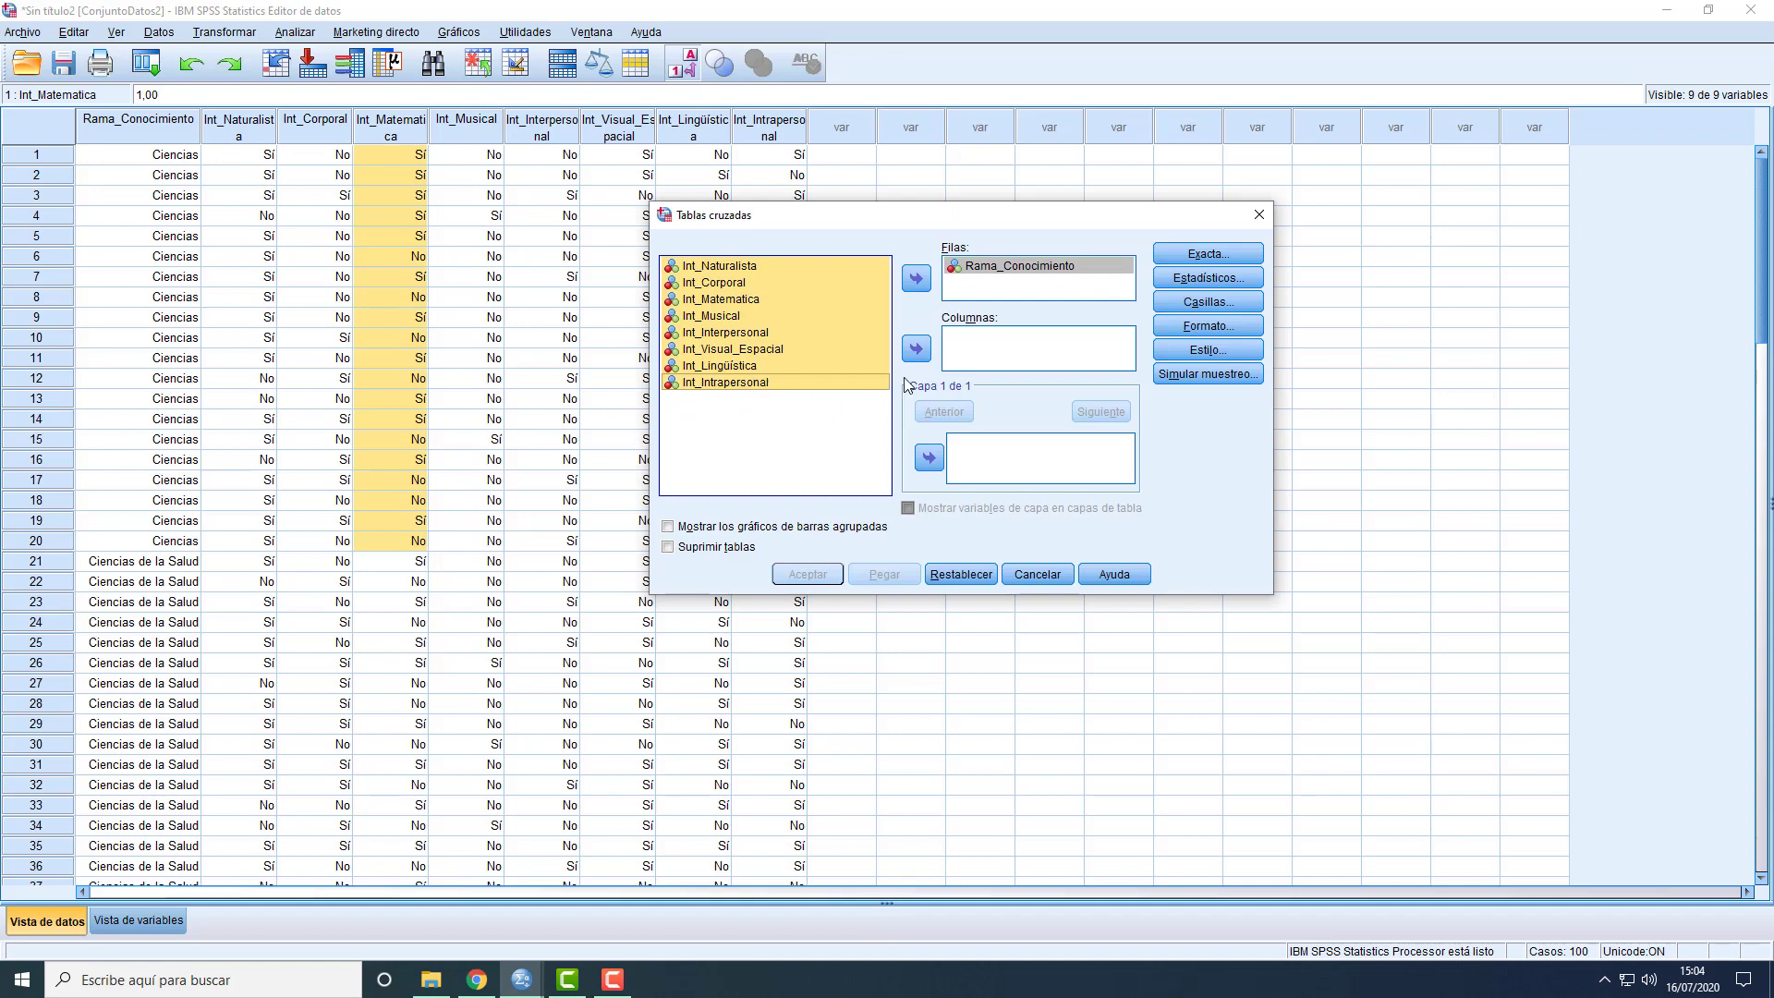
left_click(916, 349)
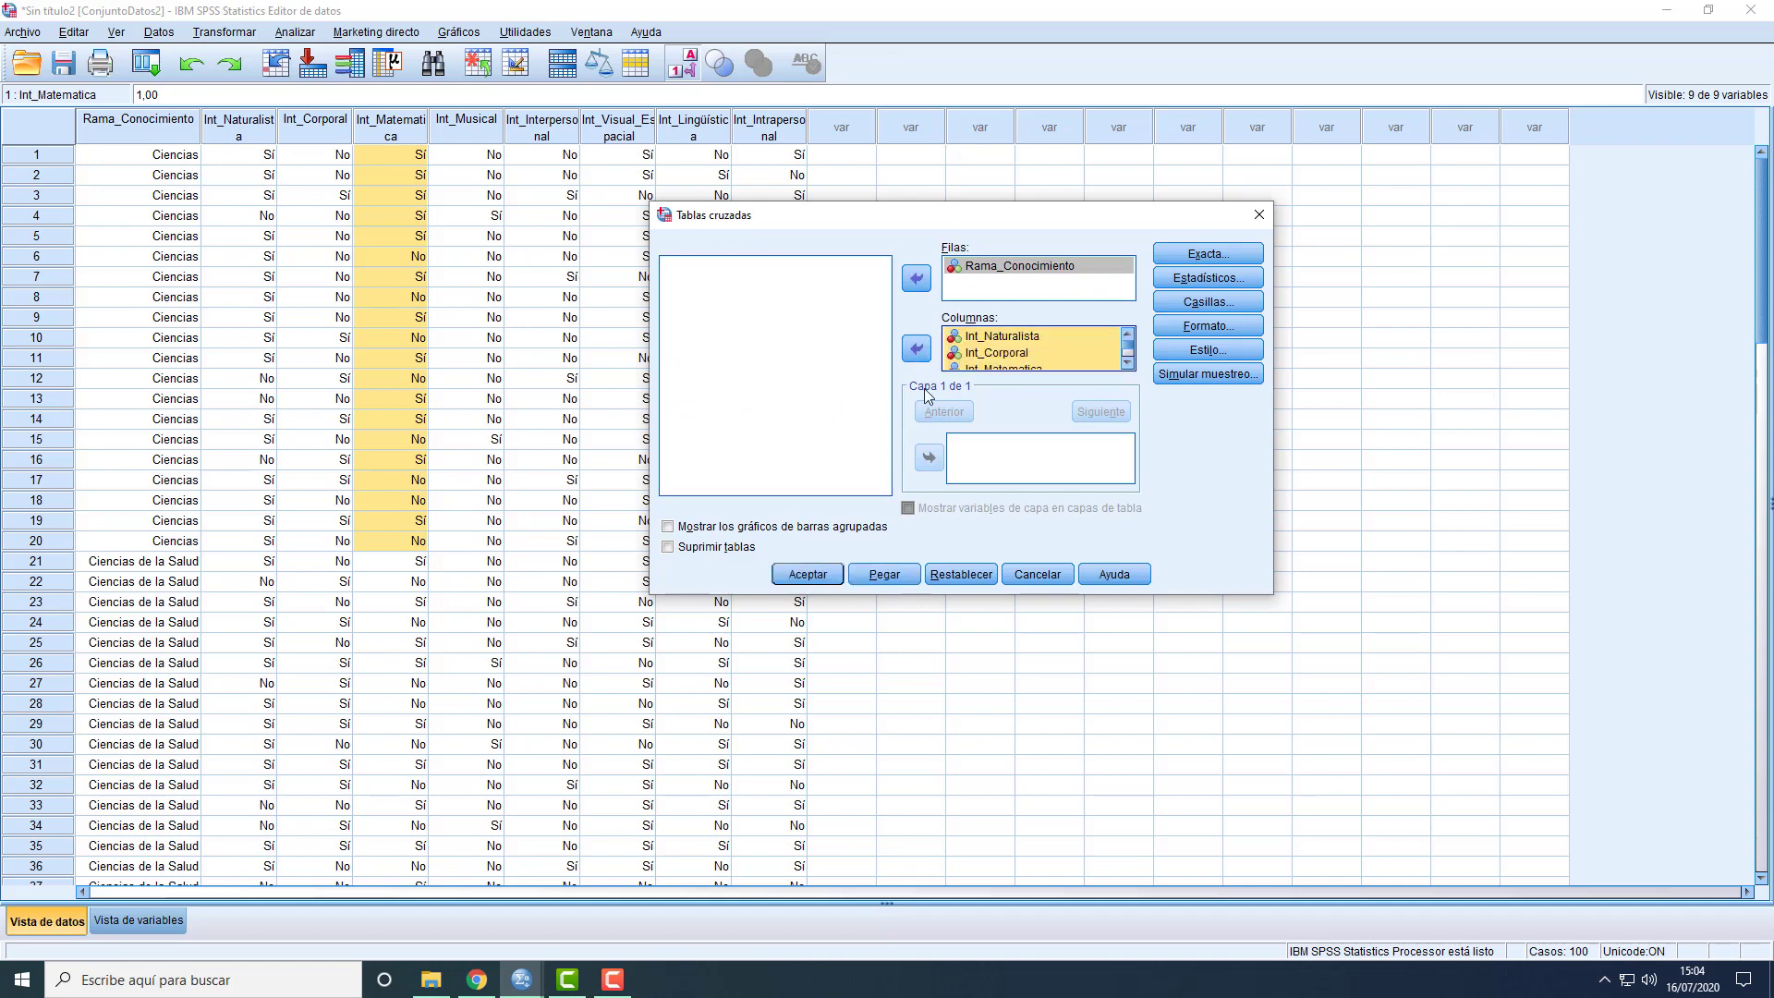
left_click(826, 577)
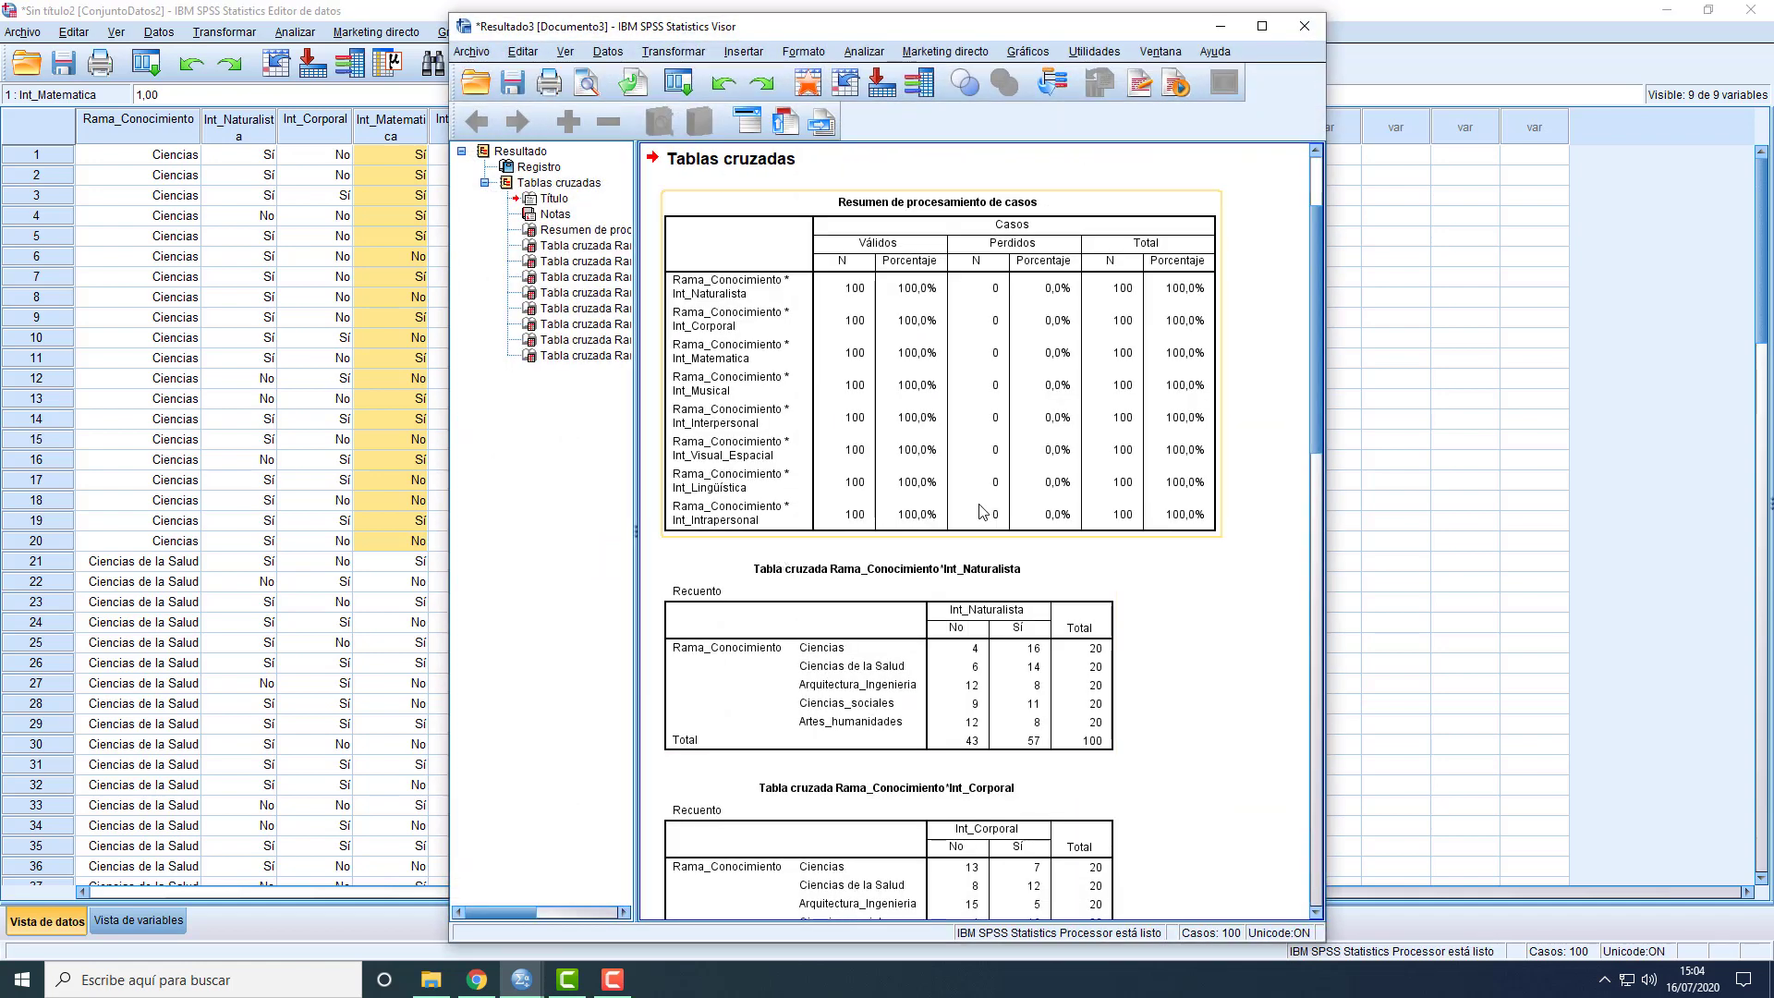
Compare the Ciencias row for Inteligencia naturalista in the Sin título1 dataset with the Int_Naturalista crosstab in the output
scroll(982, 511, "down", 3)
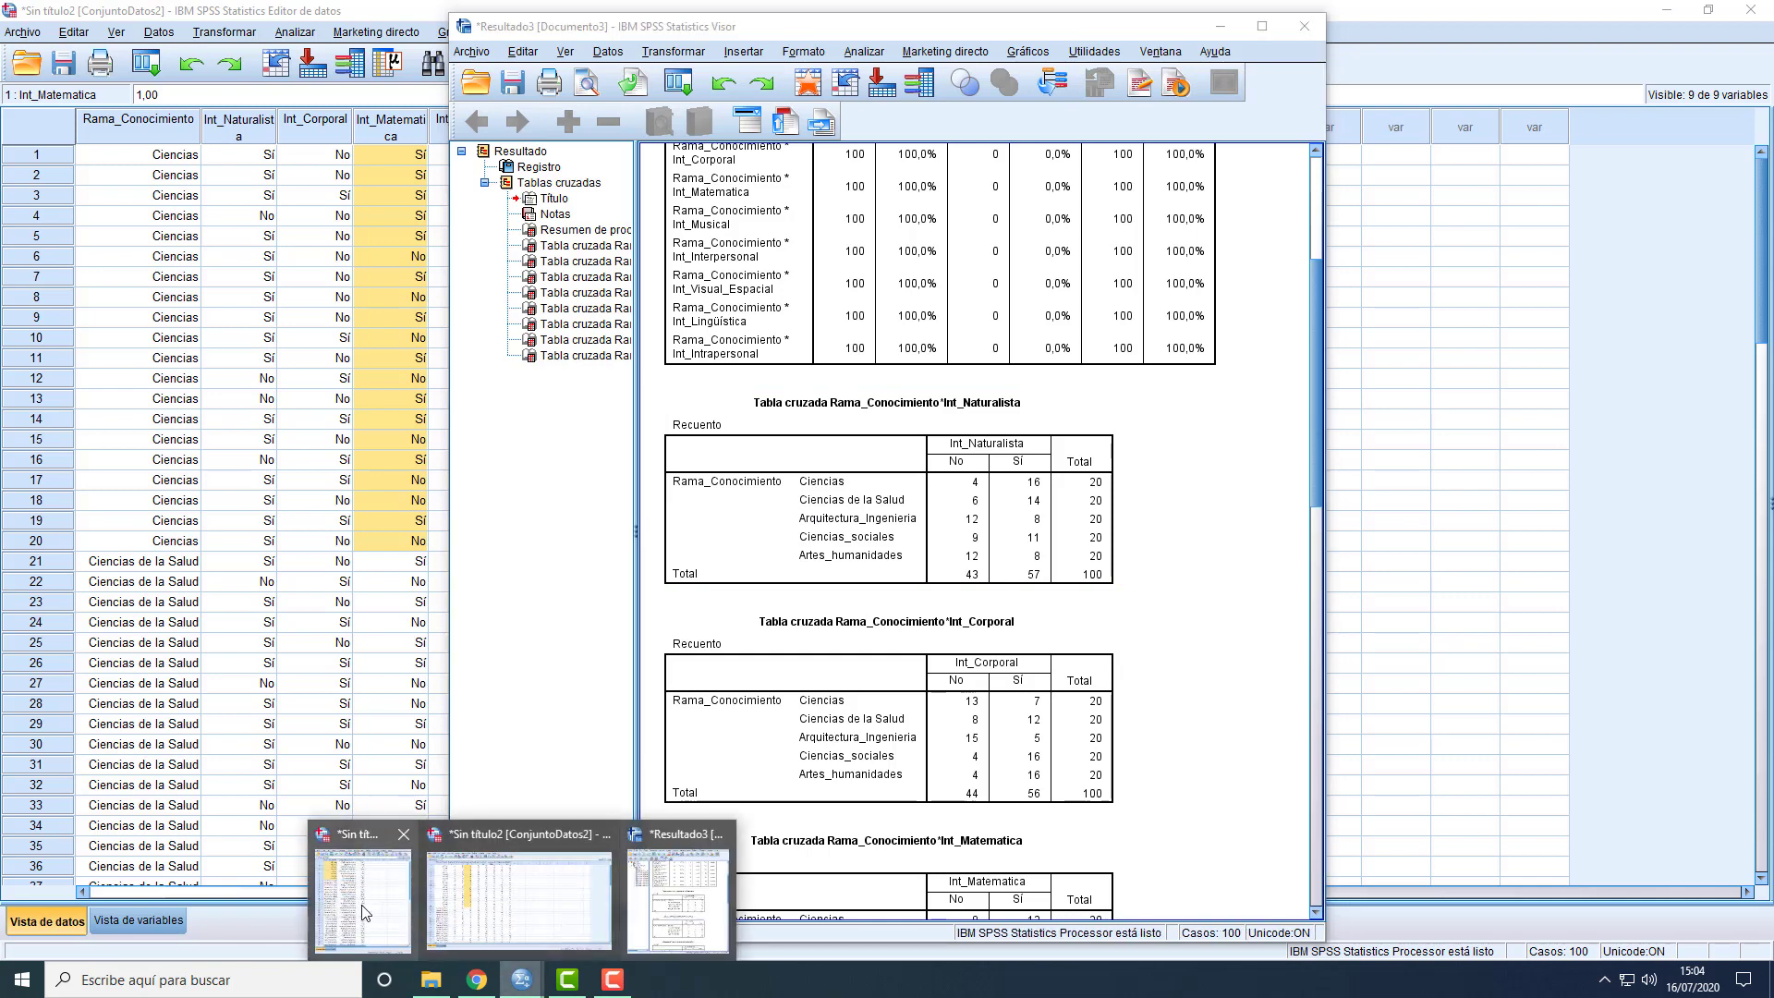
left_click(391, 912)
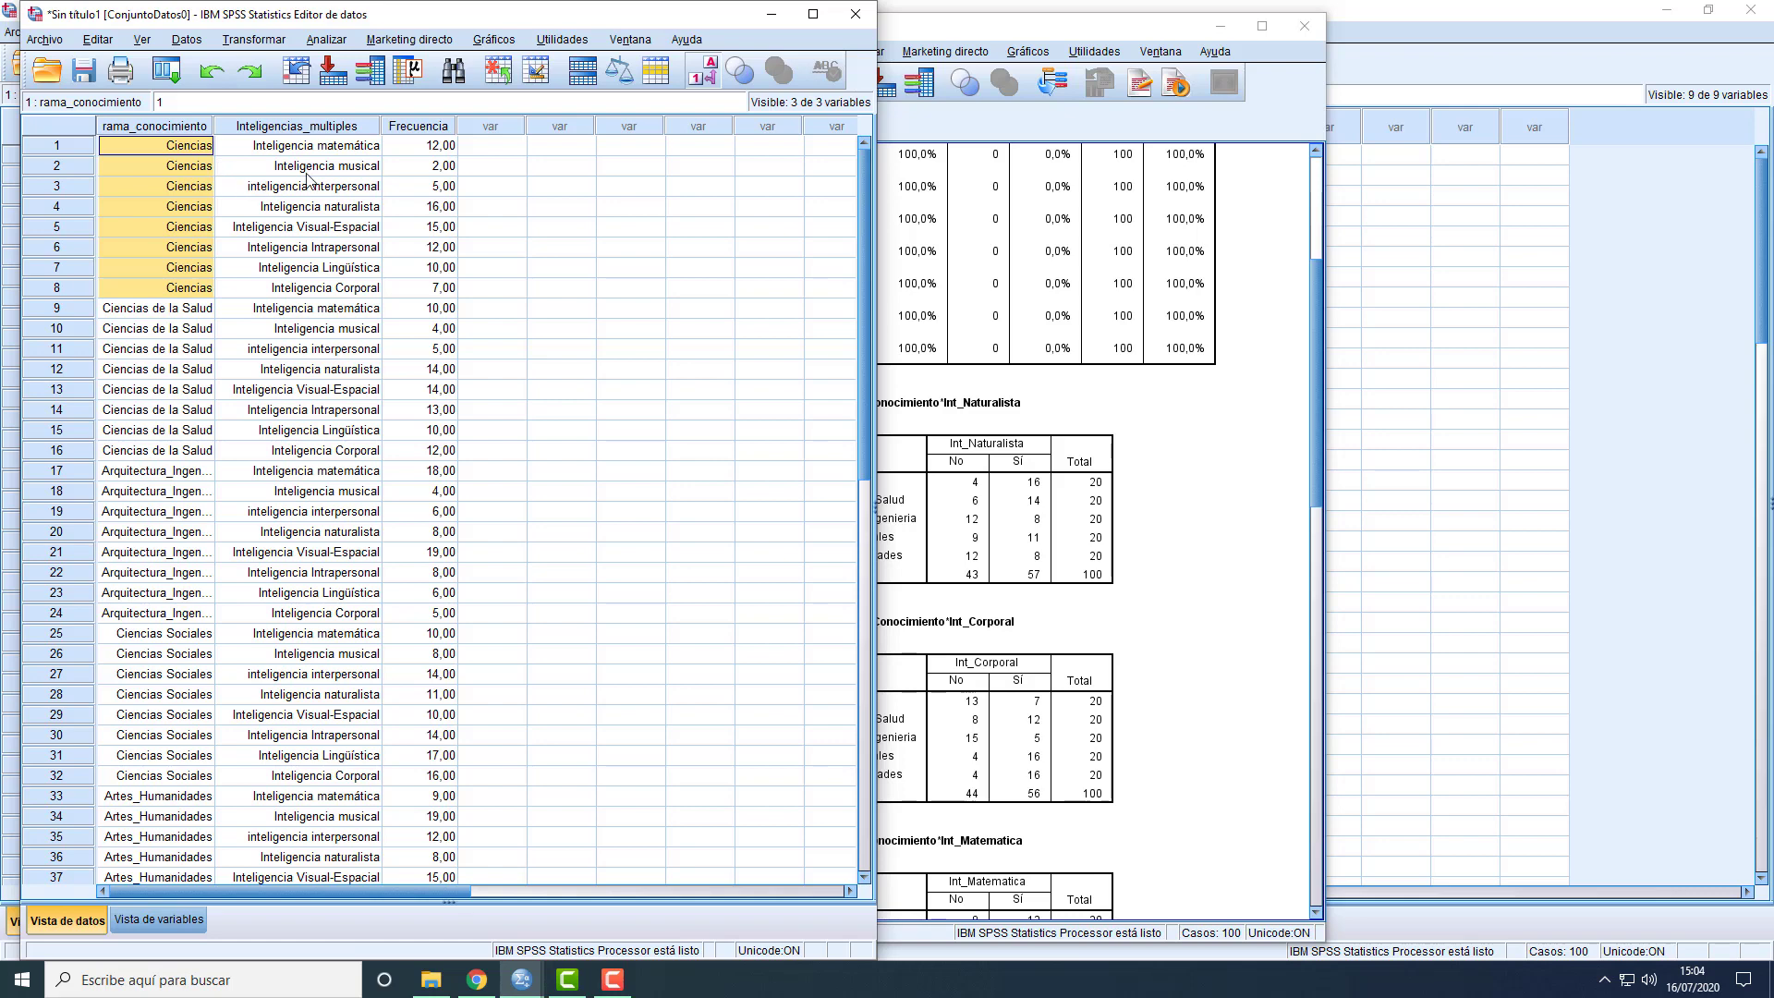
left_click(74, 207)
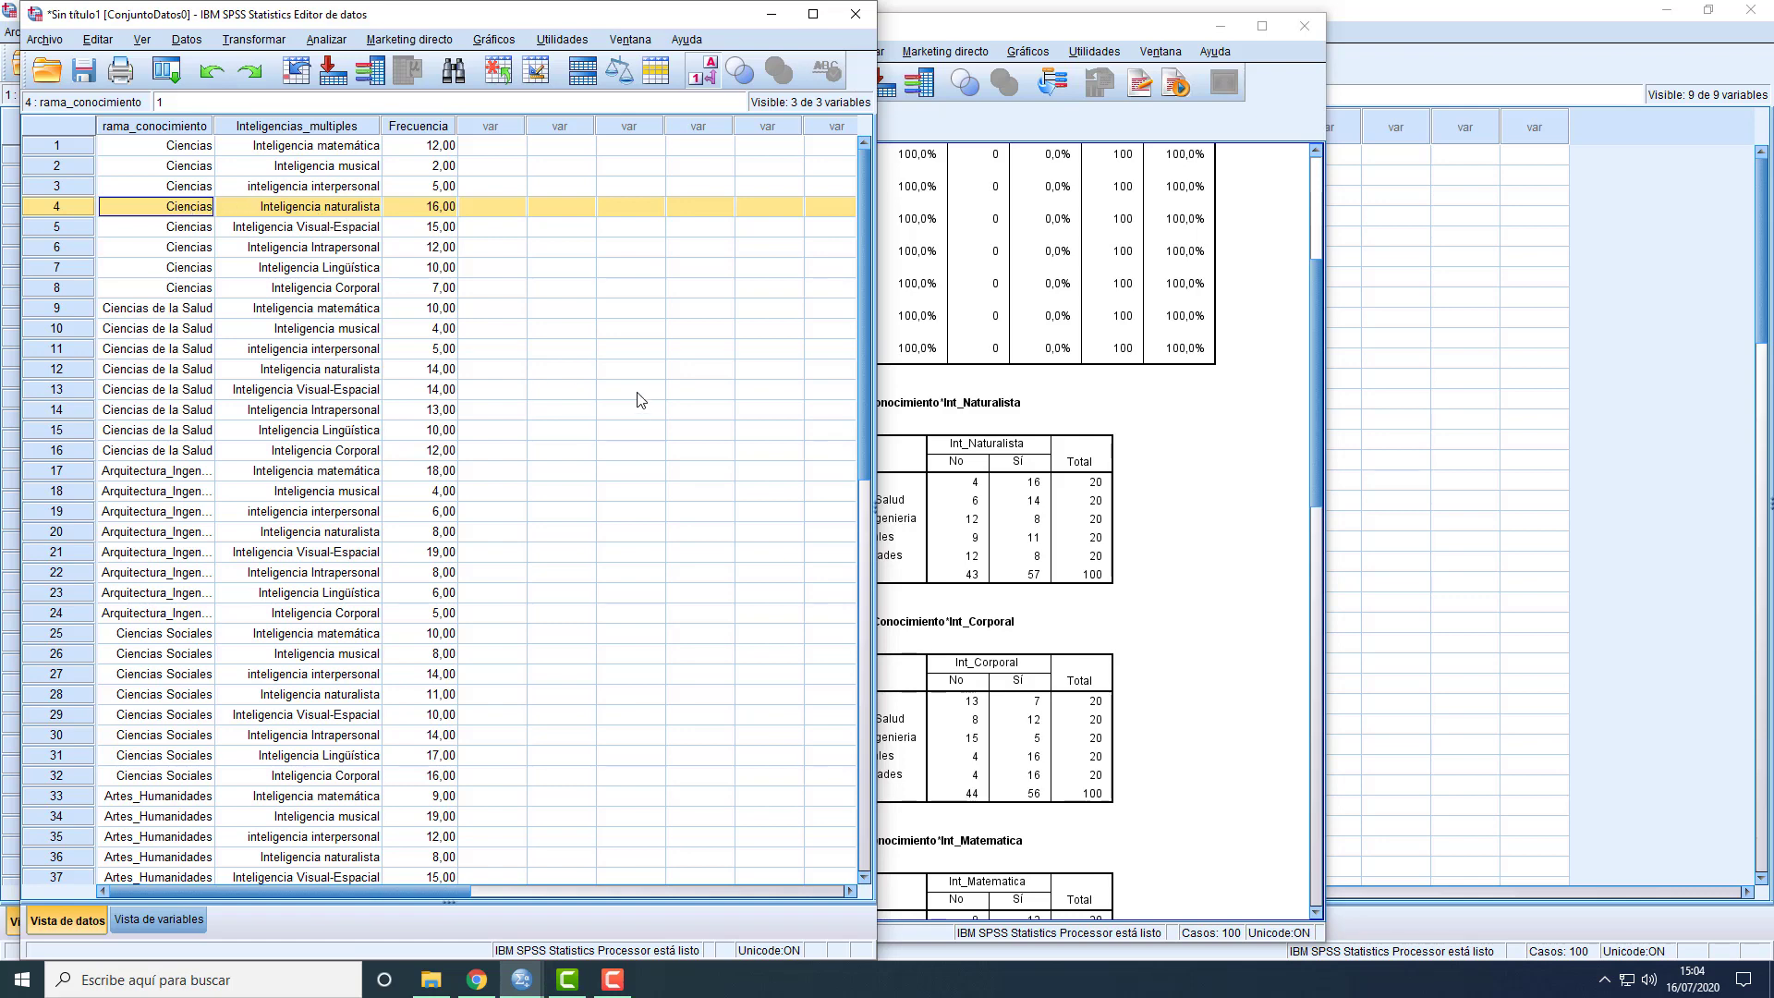
left_click(1191, 542)
left_click(1060, 531)
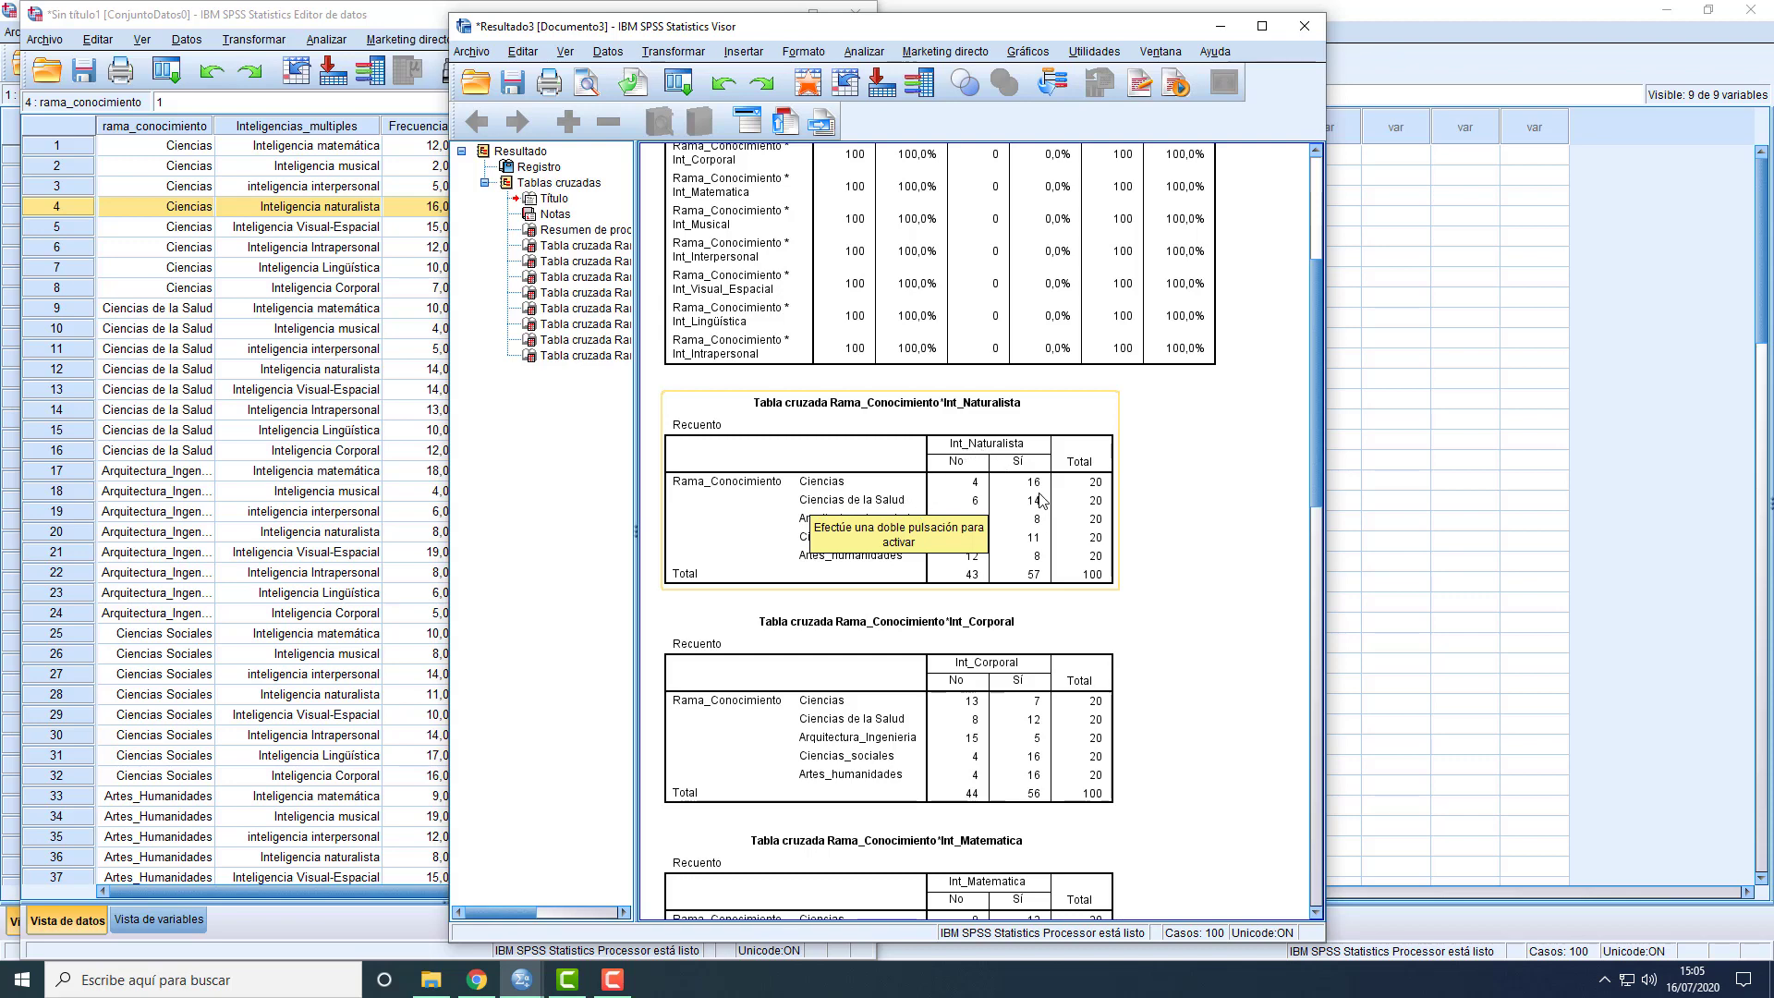
Check the Ciencias corporal and Ciencias de la Salud naturalista rows of Sin título1 against the output, reviewing the remaining crosstabs too
left_click(54, 287)
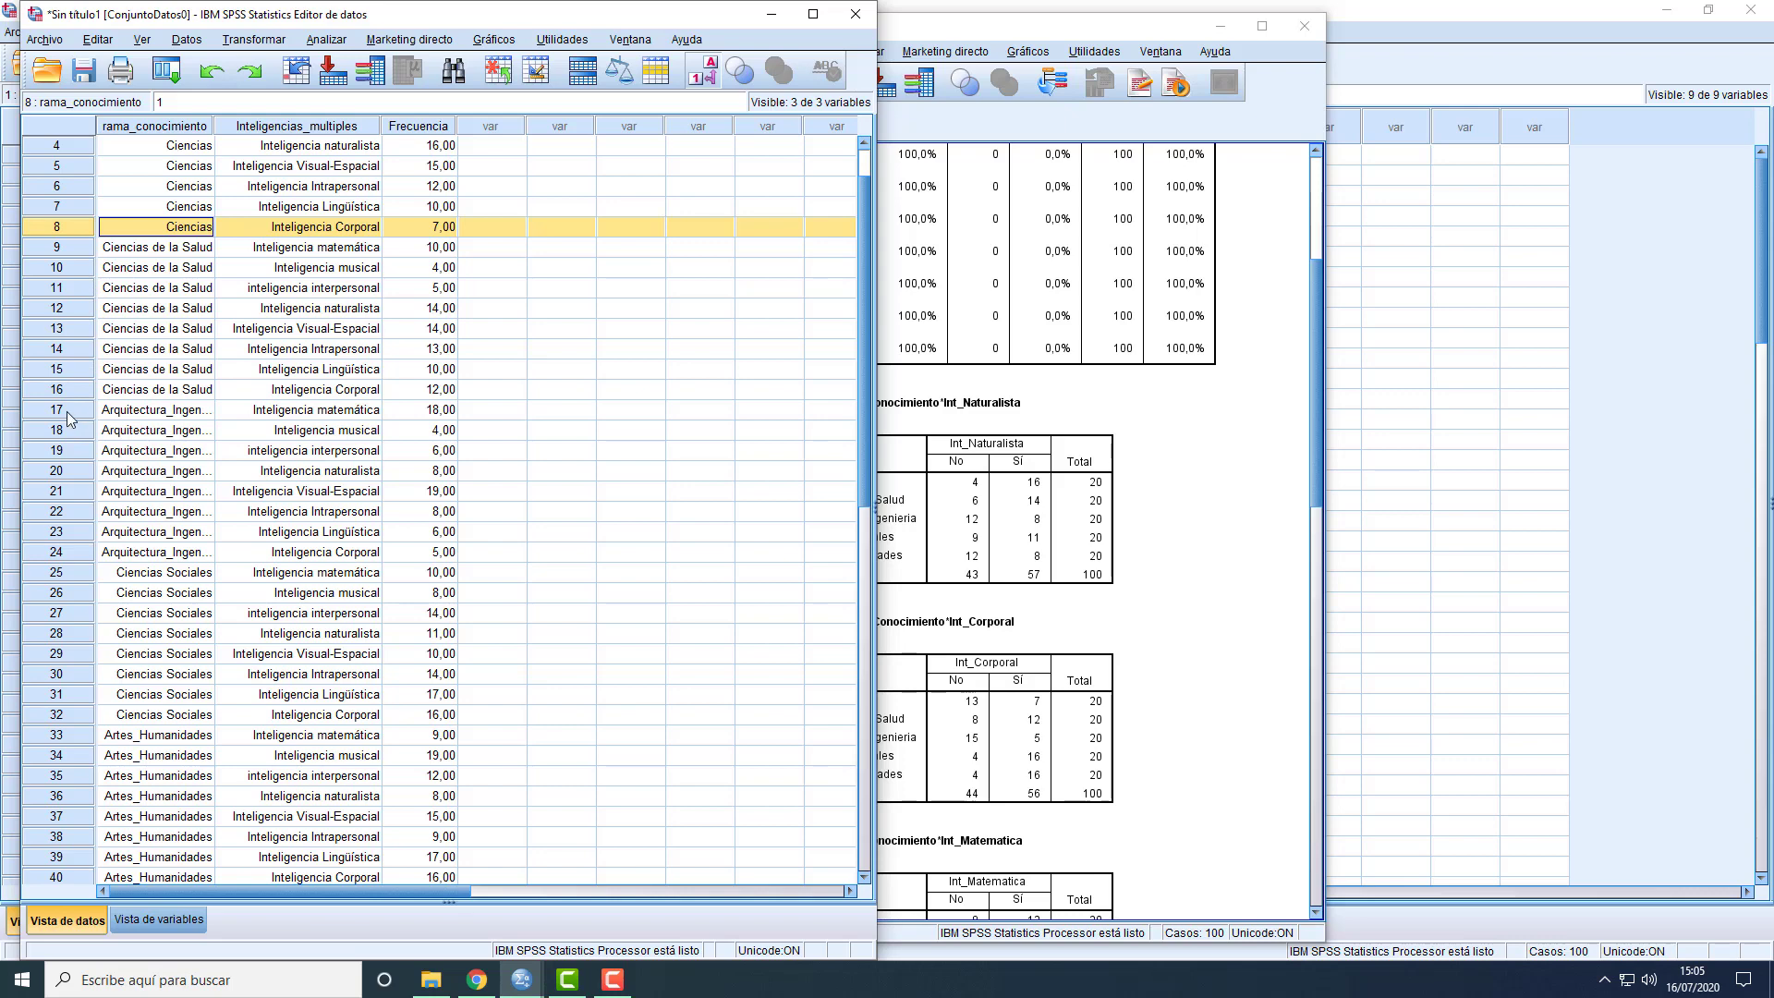
left_click(82, 329)
left_click(83, 309)
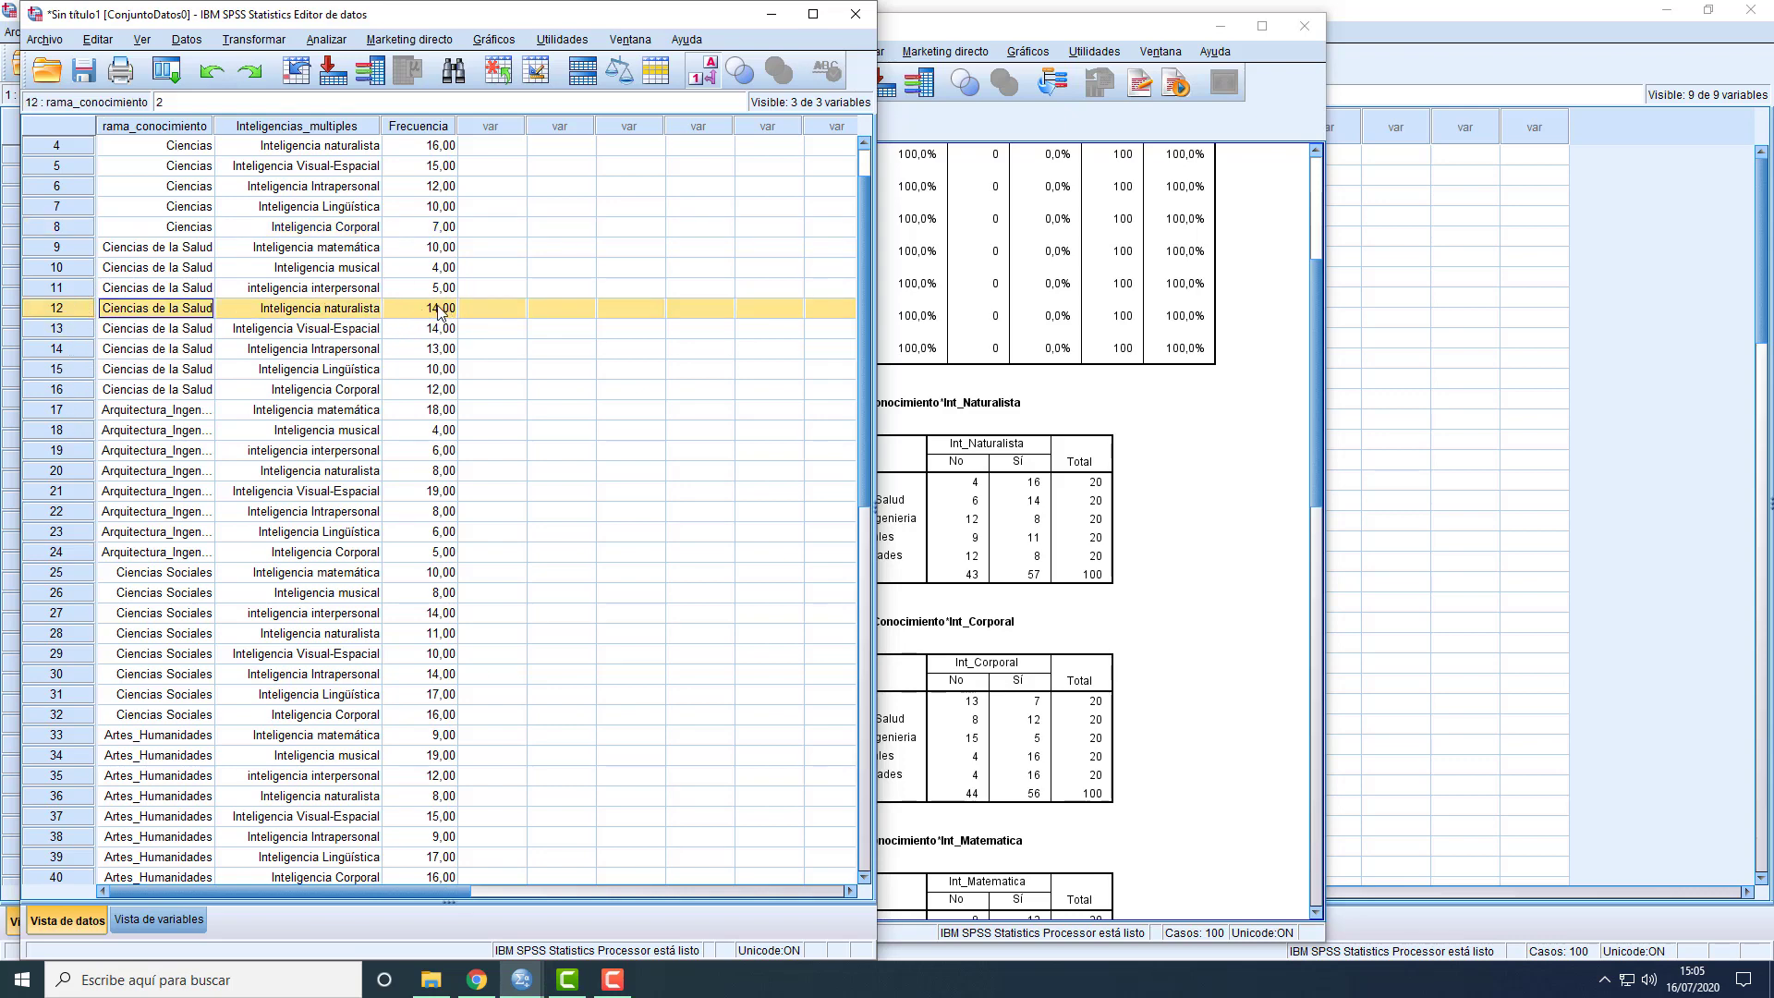
left_click(1206, 502)
left_click(1201, 501)
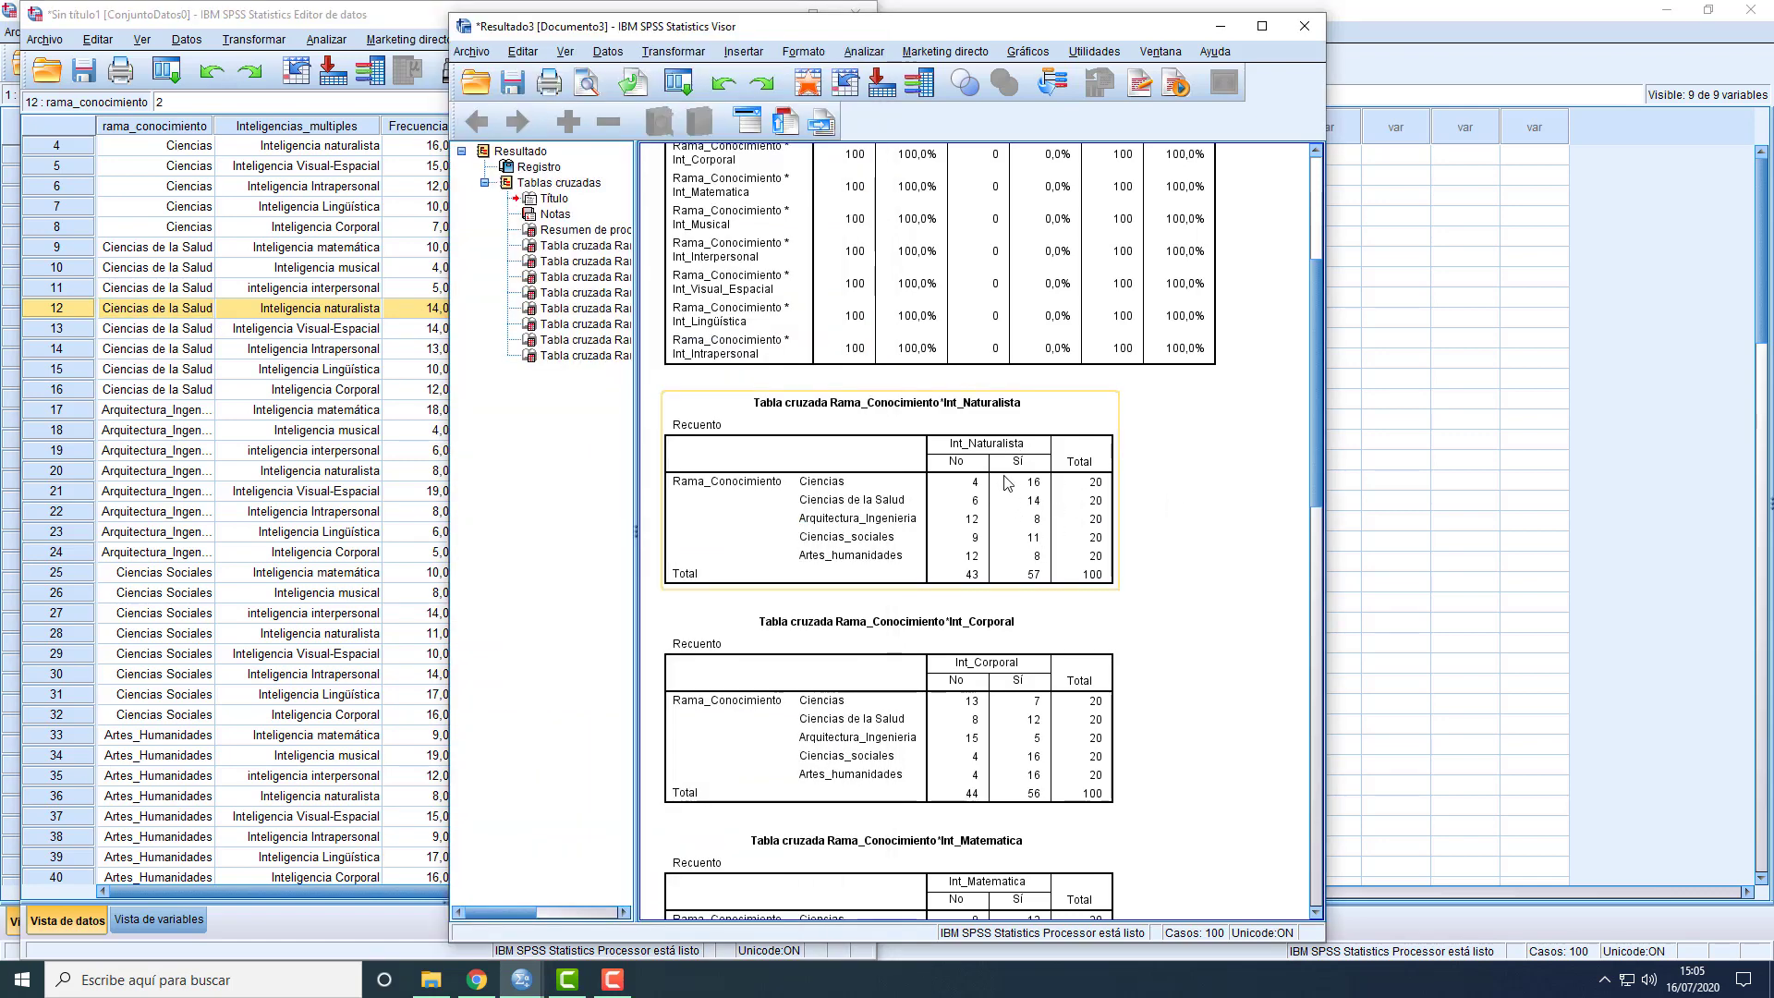
left_click(74, 308)
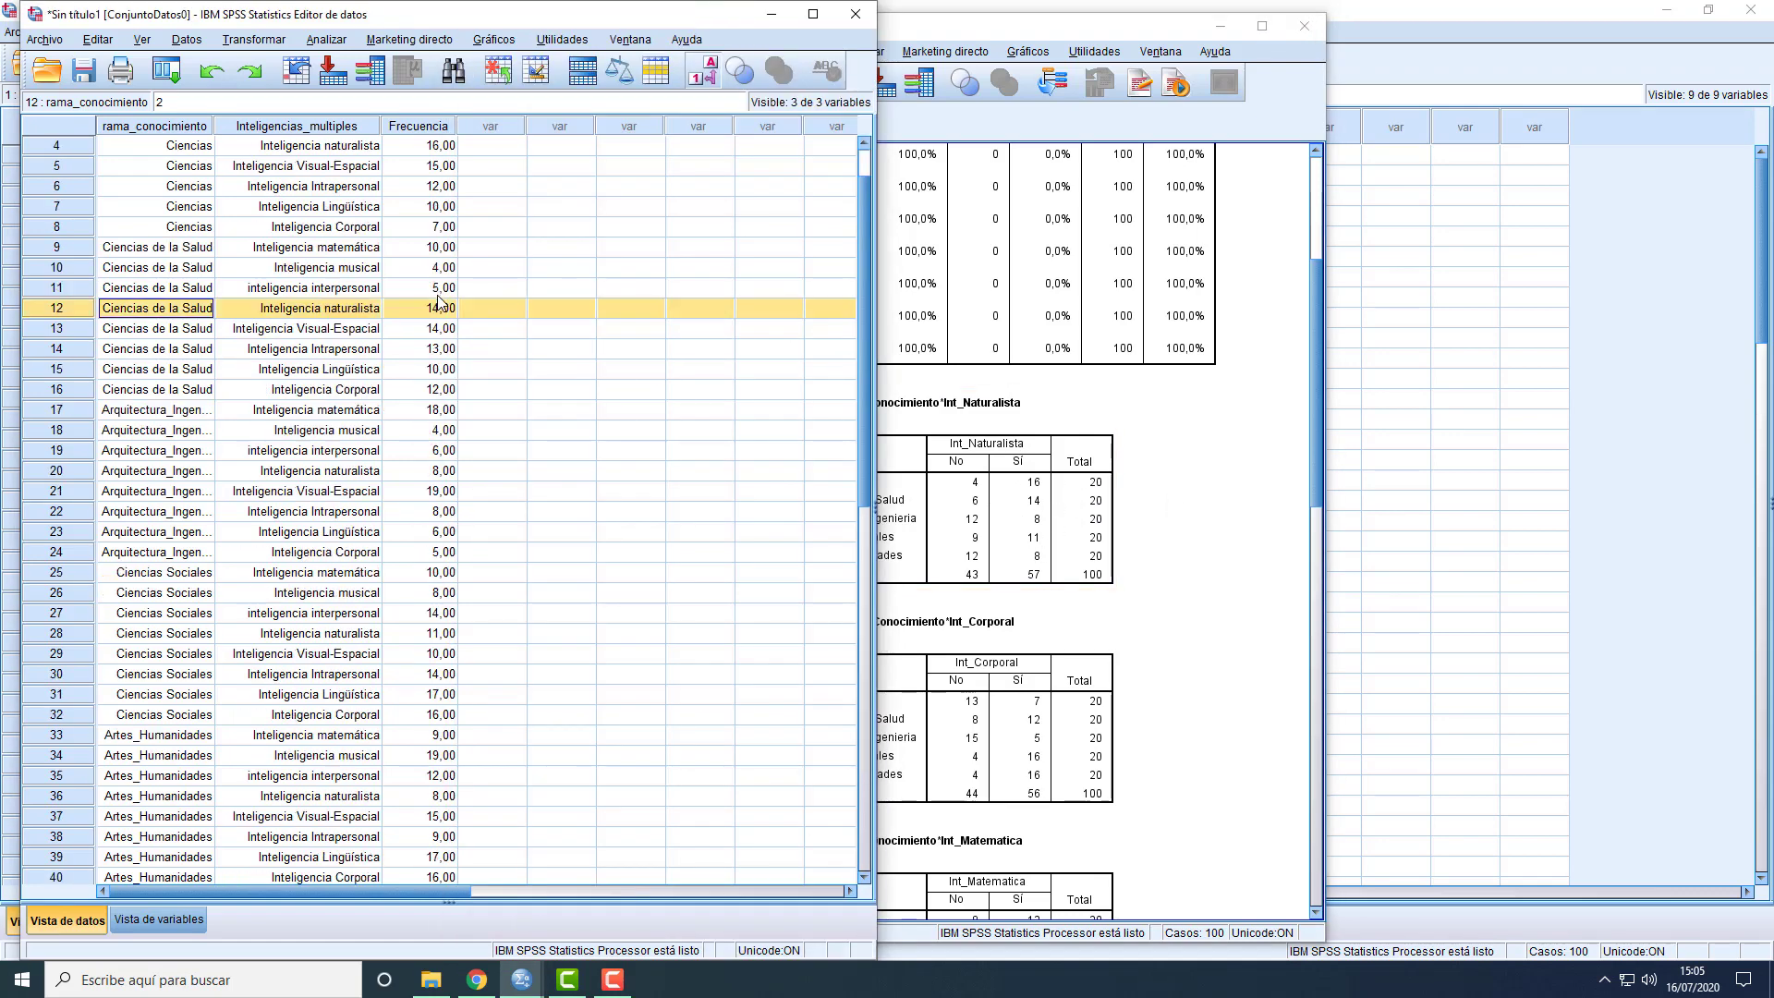
scroll(441, 303, "down", 1)
left_click(924, 499)
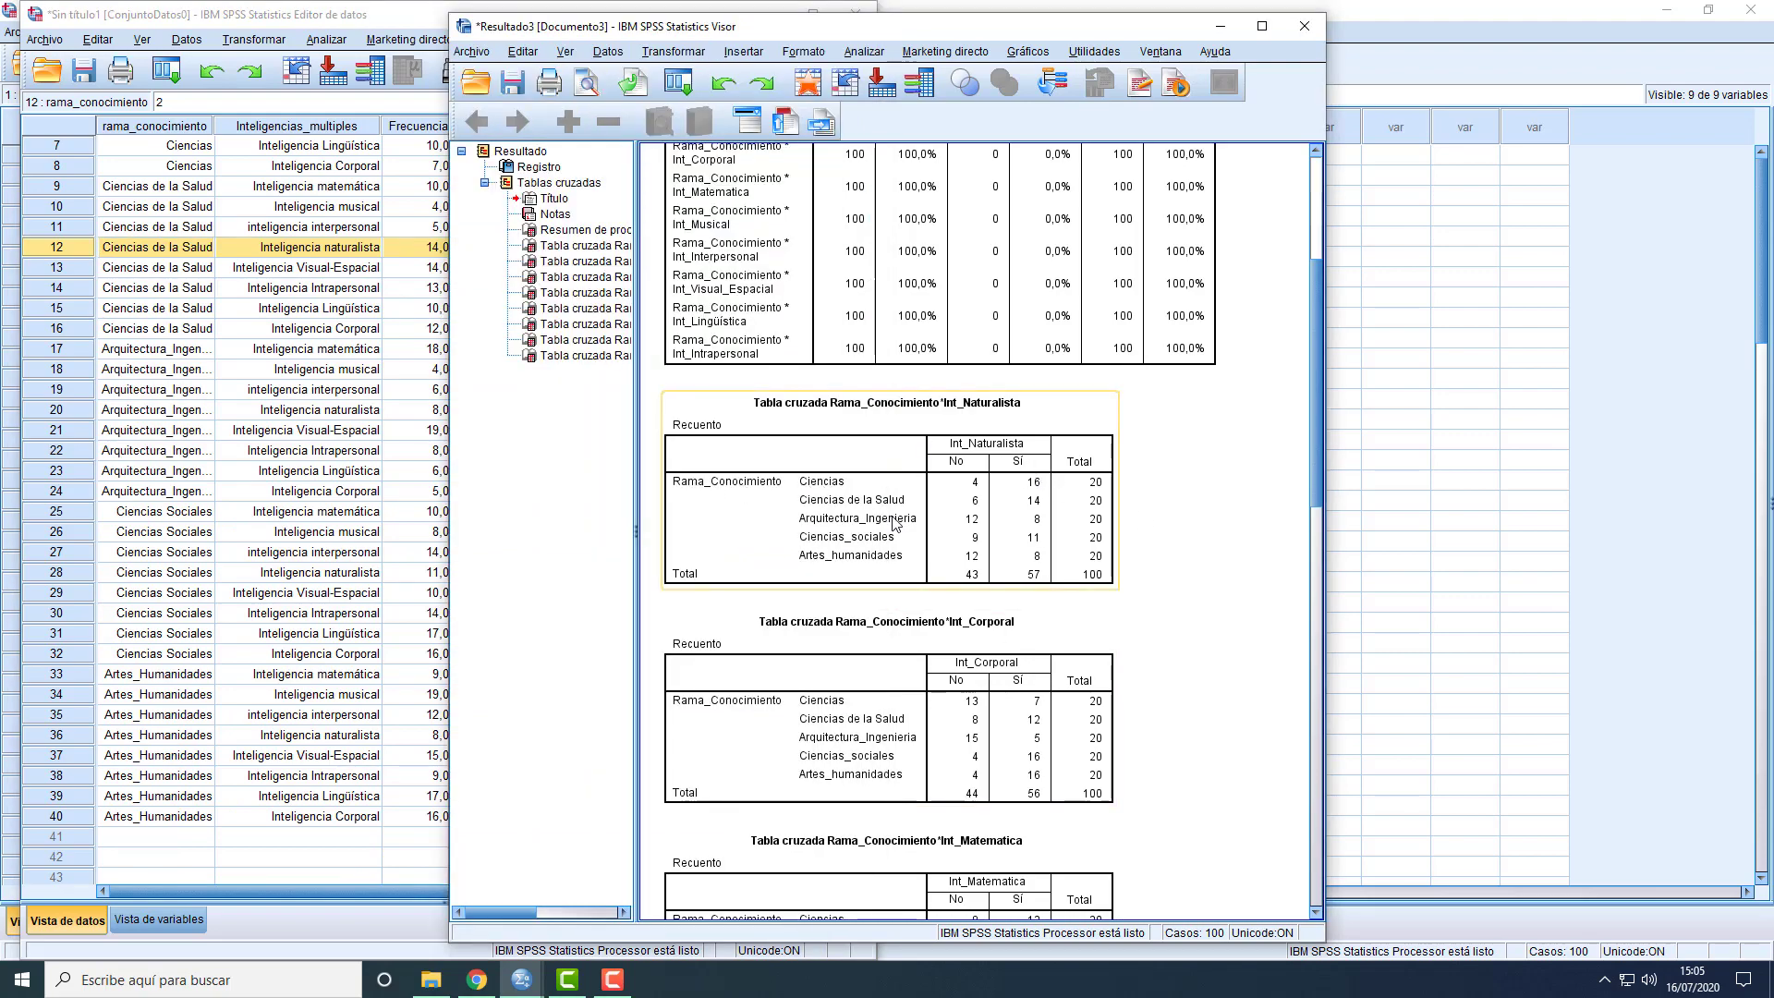
scroll(895, 525, "down", 8)
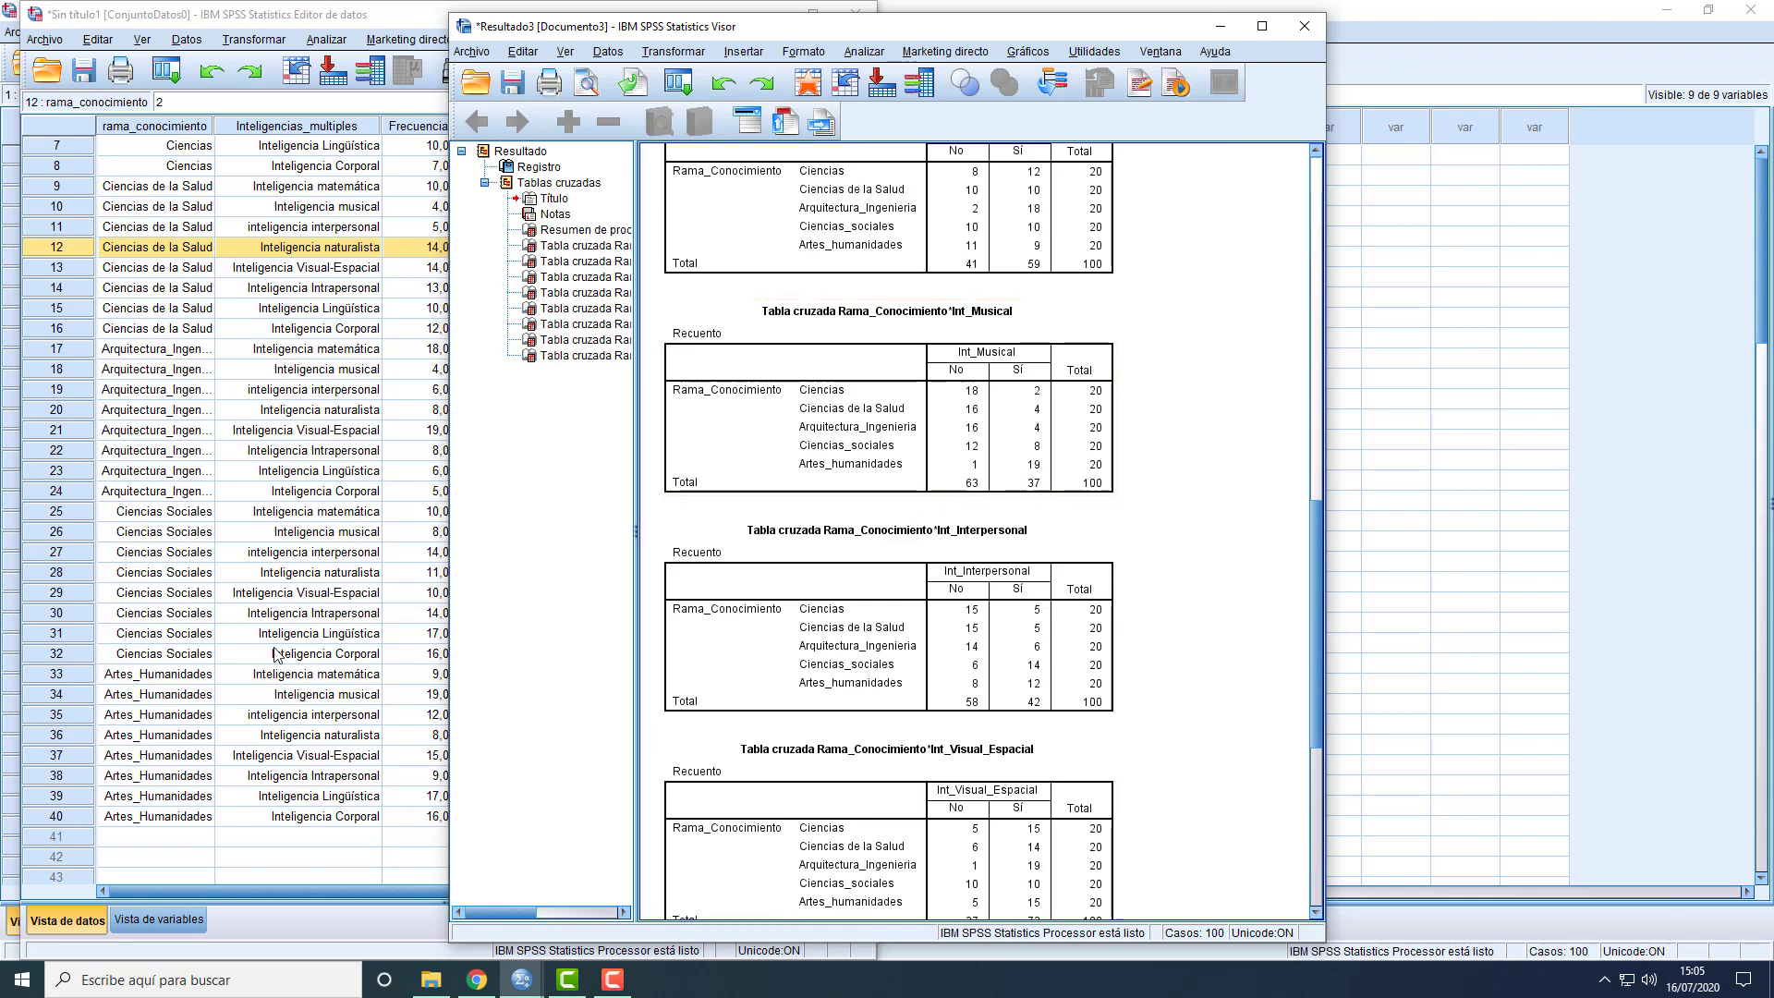
Show the Sin título1 dataset full screen and review its branch, intelligence and frequency rows to the end
left_click(345, 20)
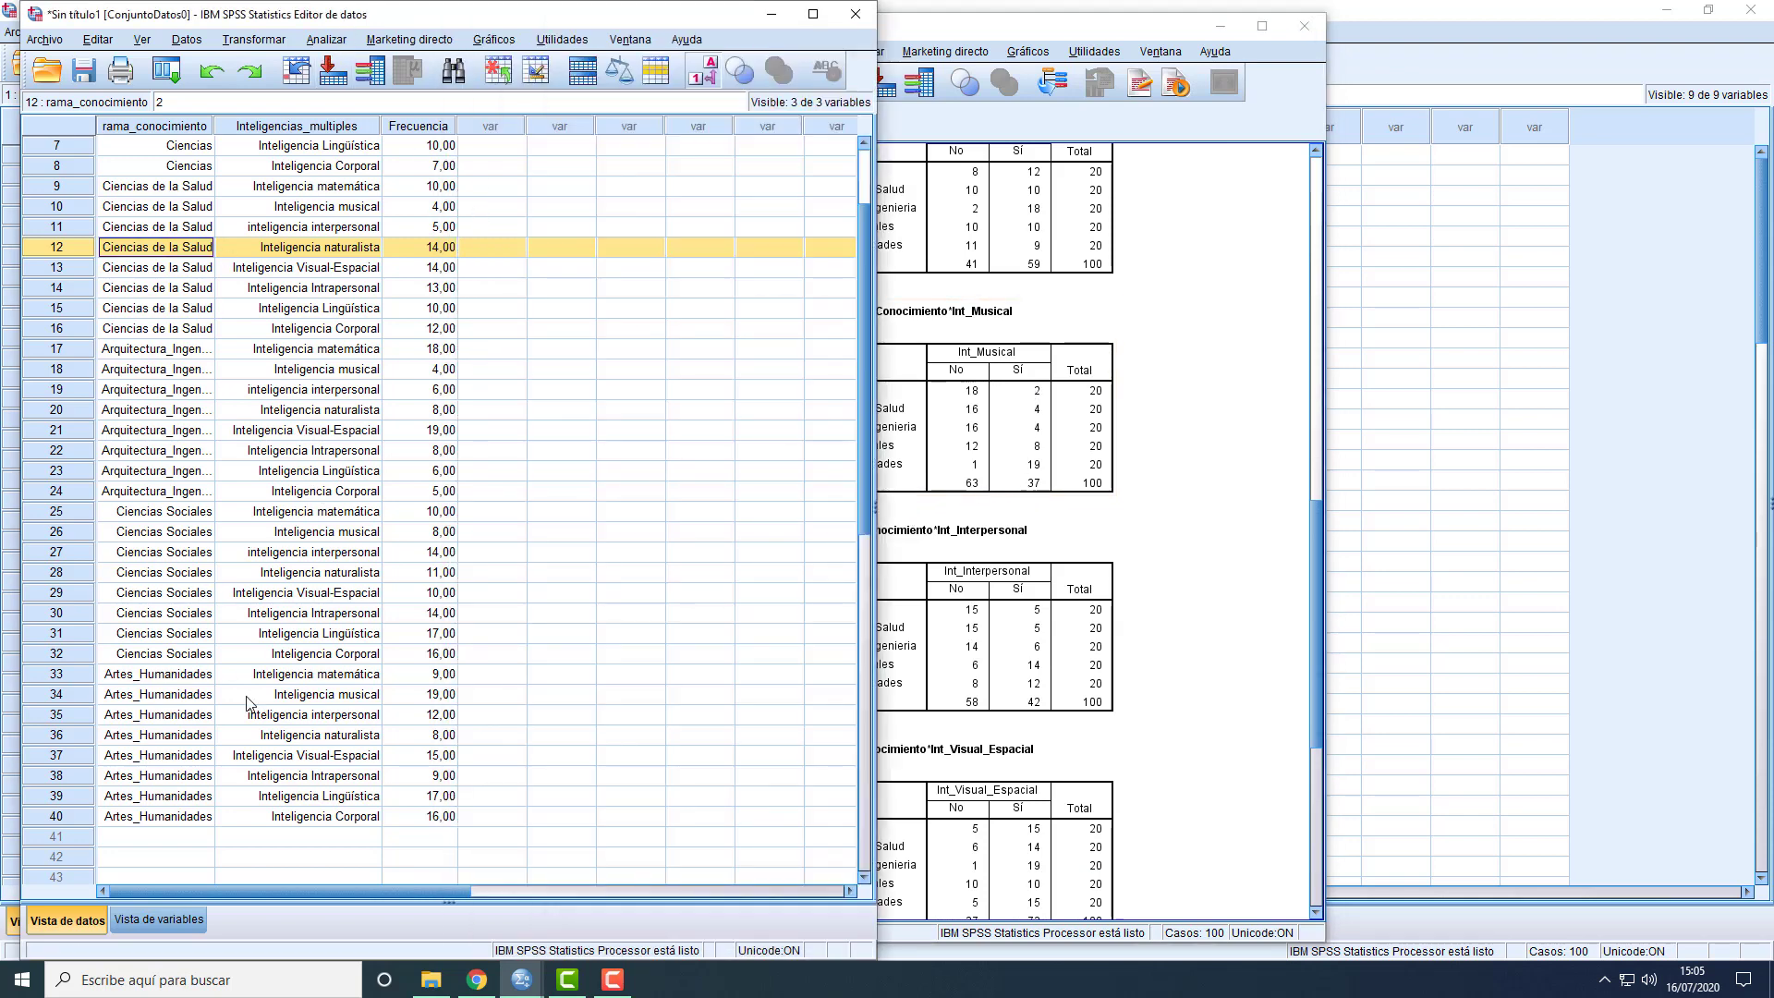
left_click(813, 14)
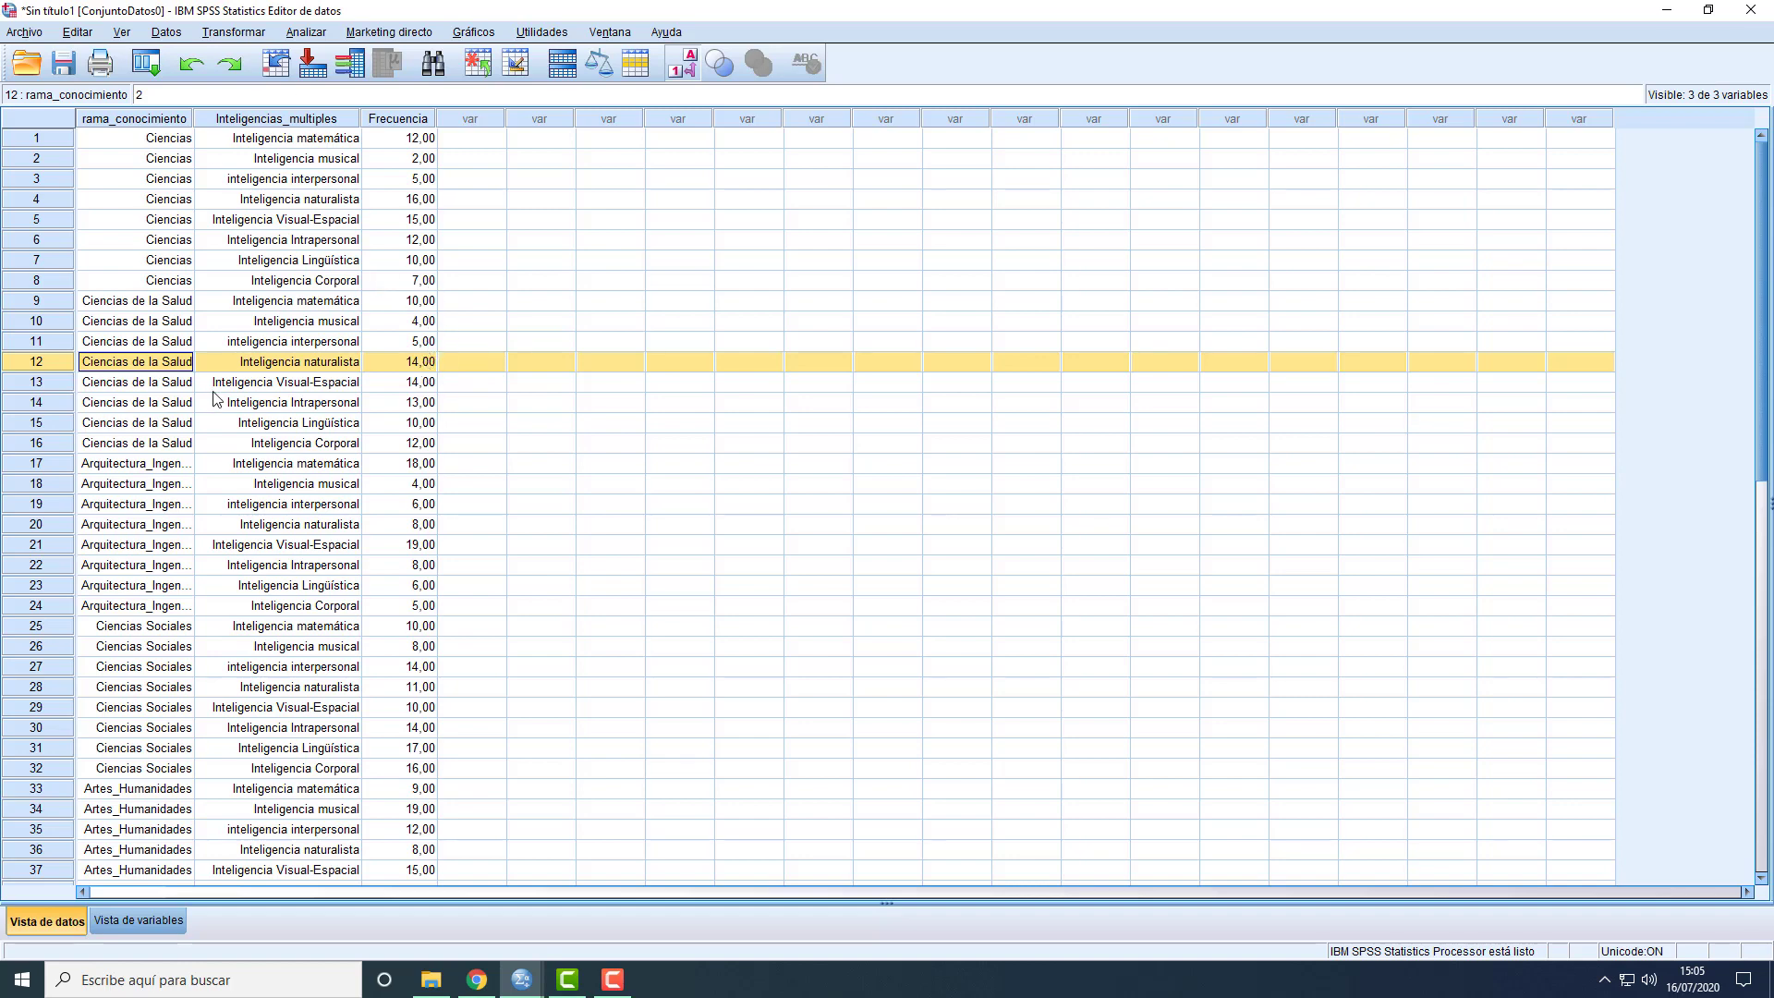
scroll(222, 397, "down", 6)
scroll(296, 406, "up", 6)
Weight the Sin título1 cases by the Frecuencia variable and return to the dataset from the output window
left_click(599, 64)
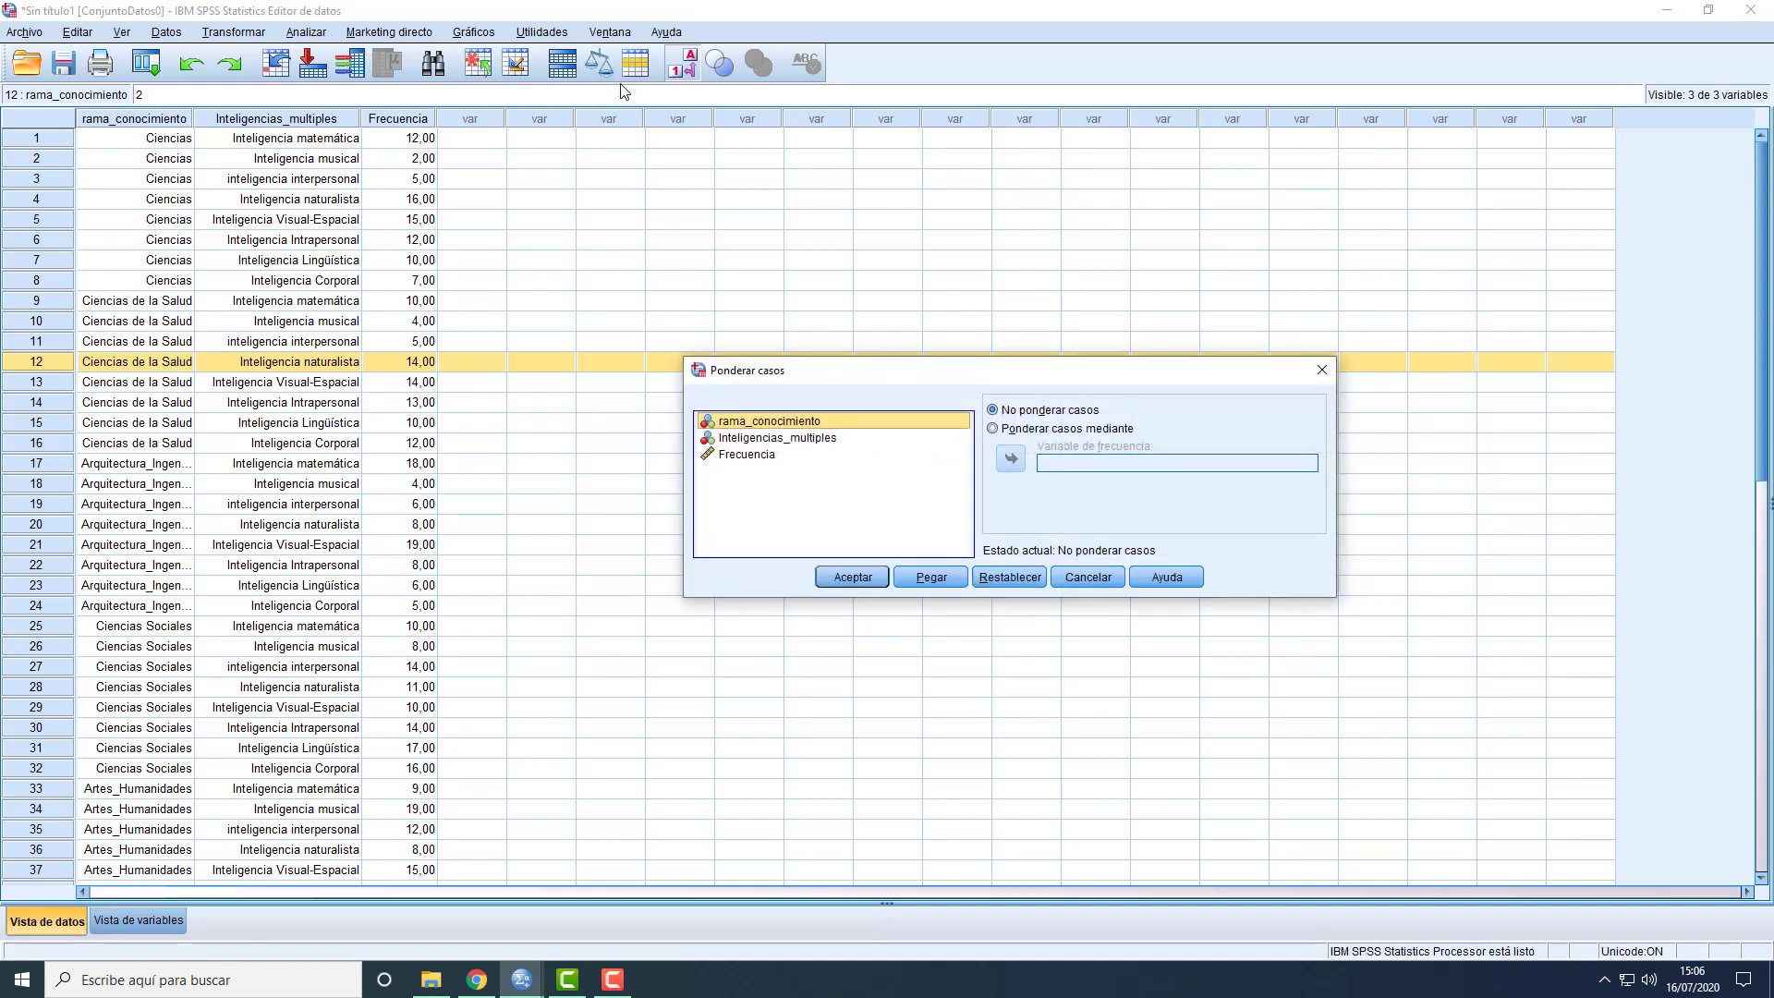
left_click(994, 429)
left_click(770, 456)
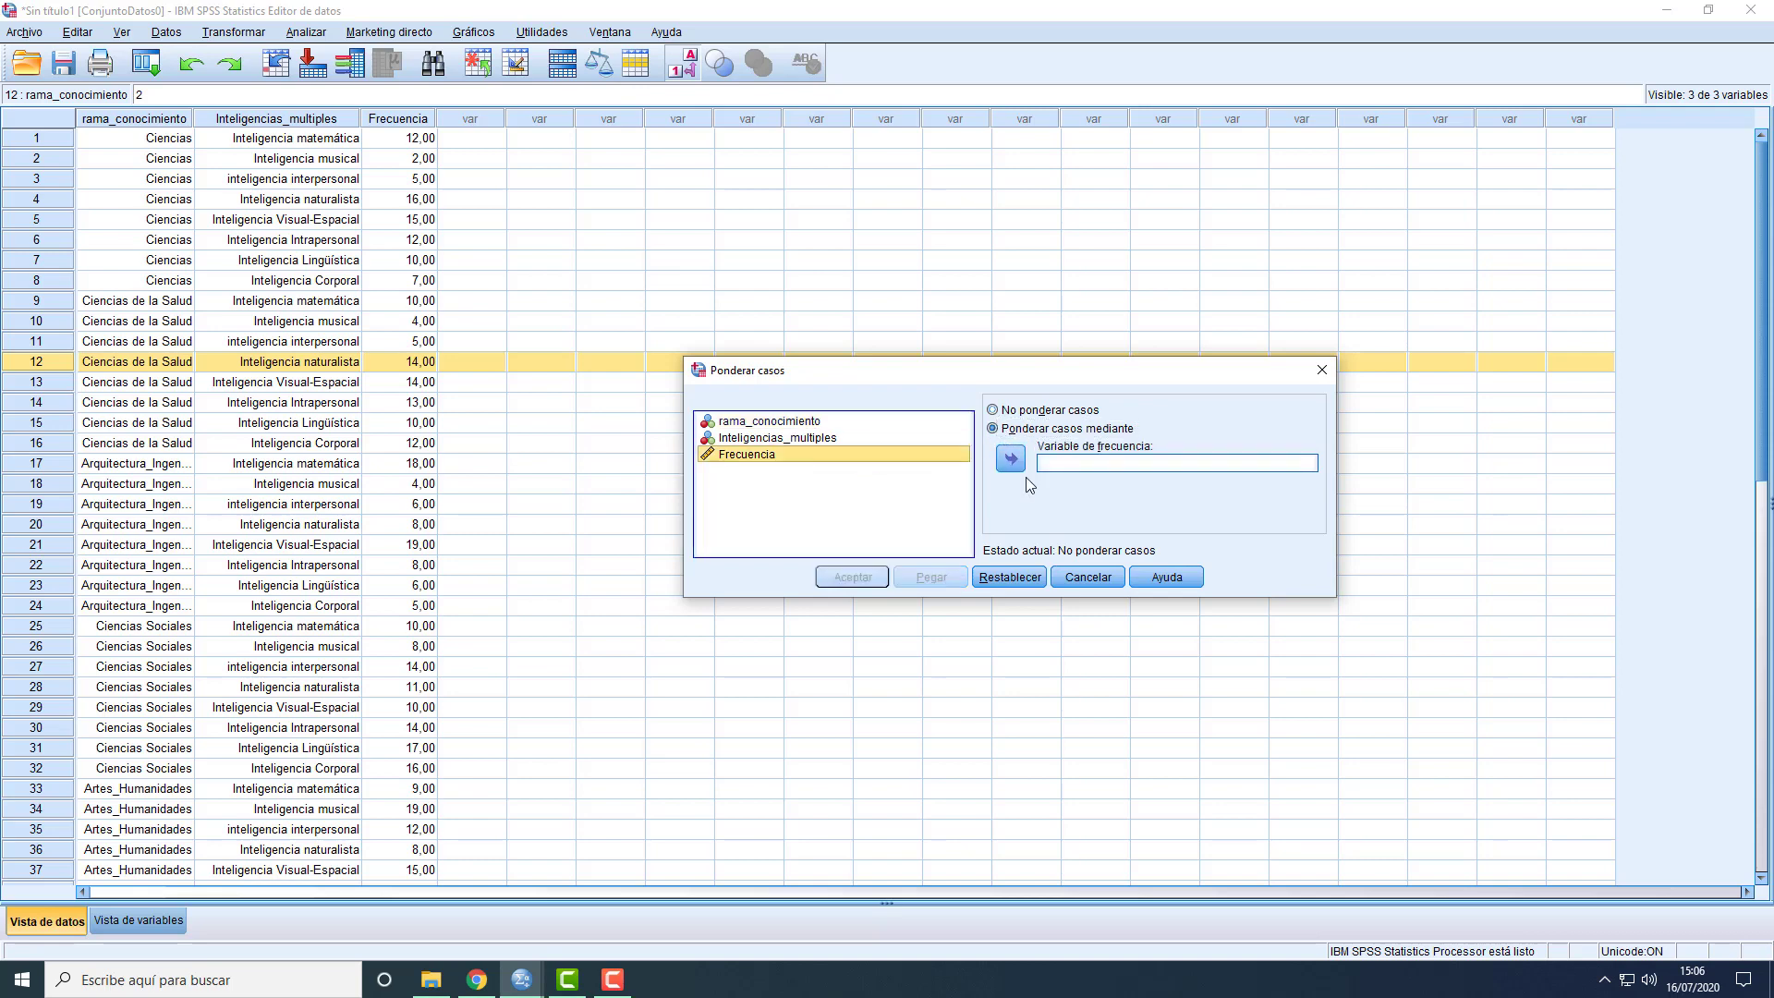
left_click(1010, 460)
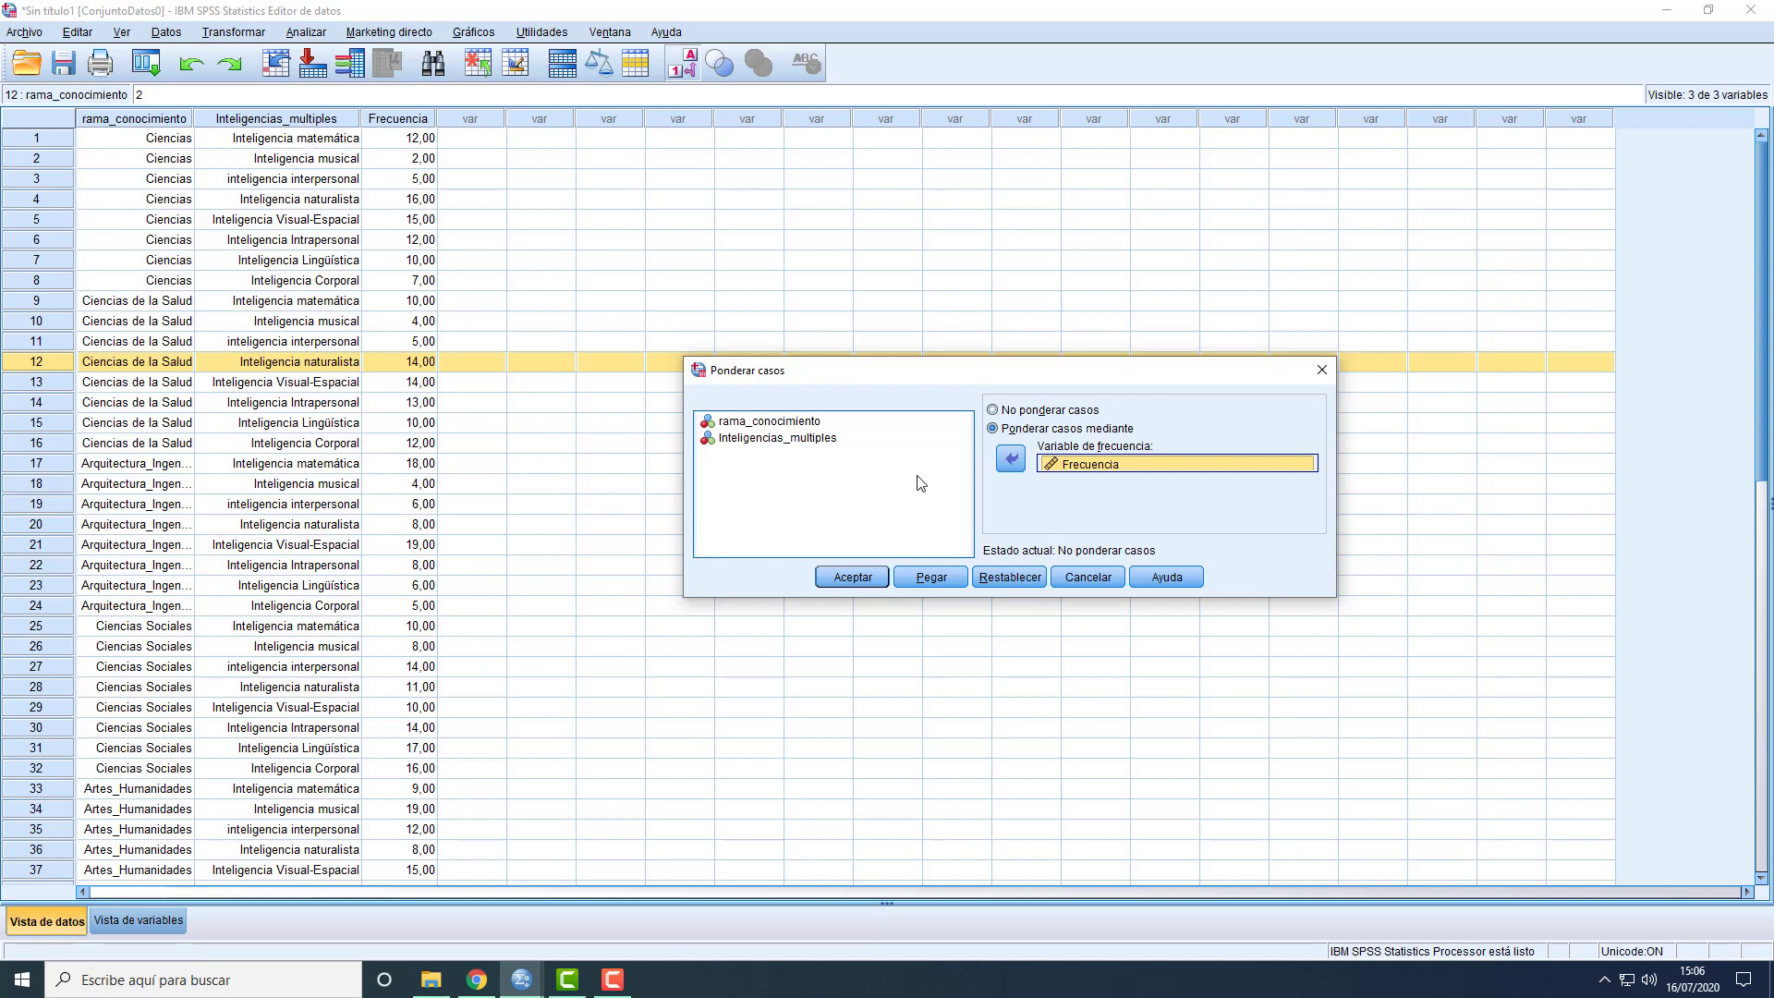
left_click(875, 577)
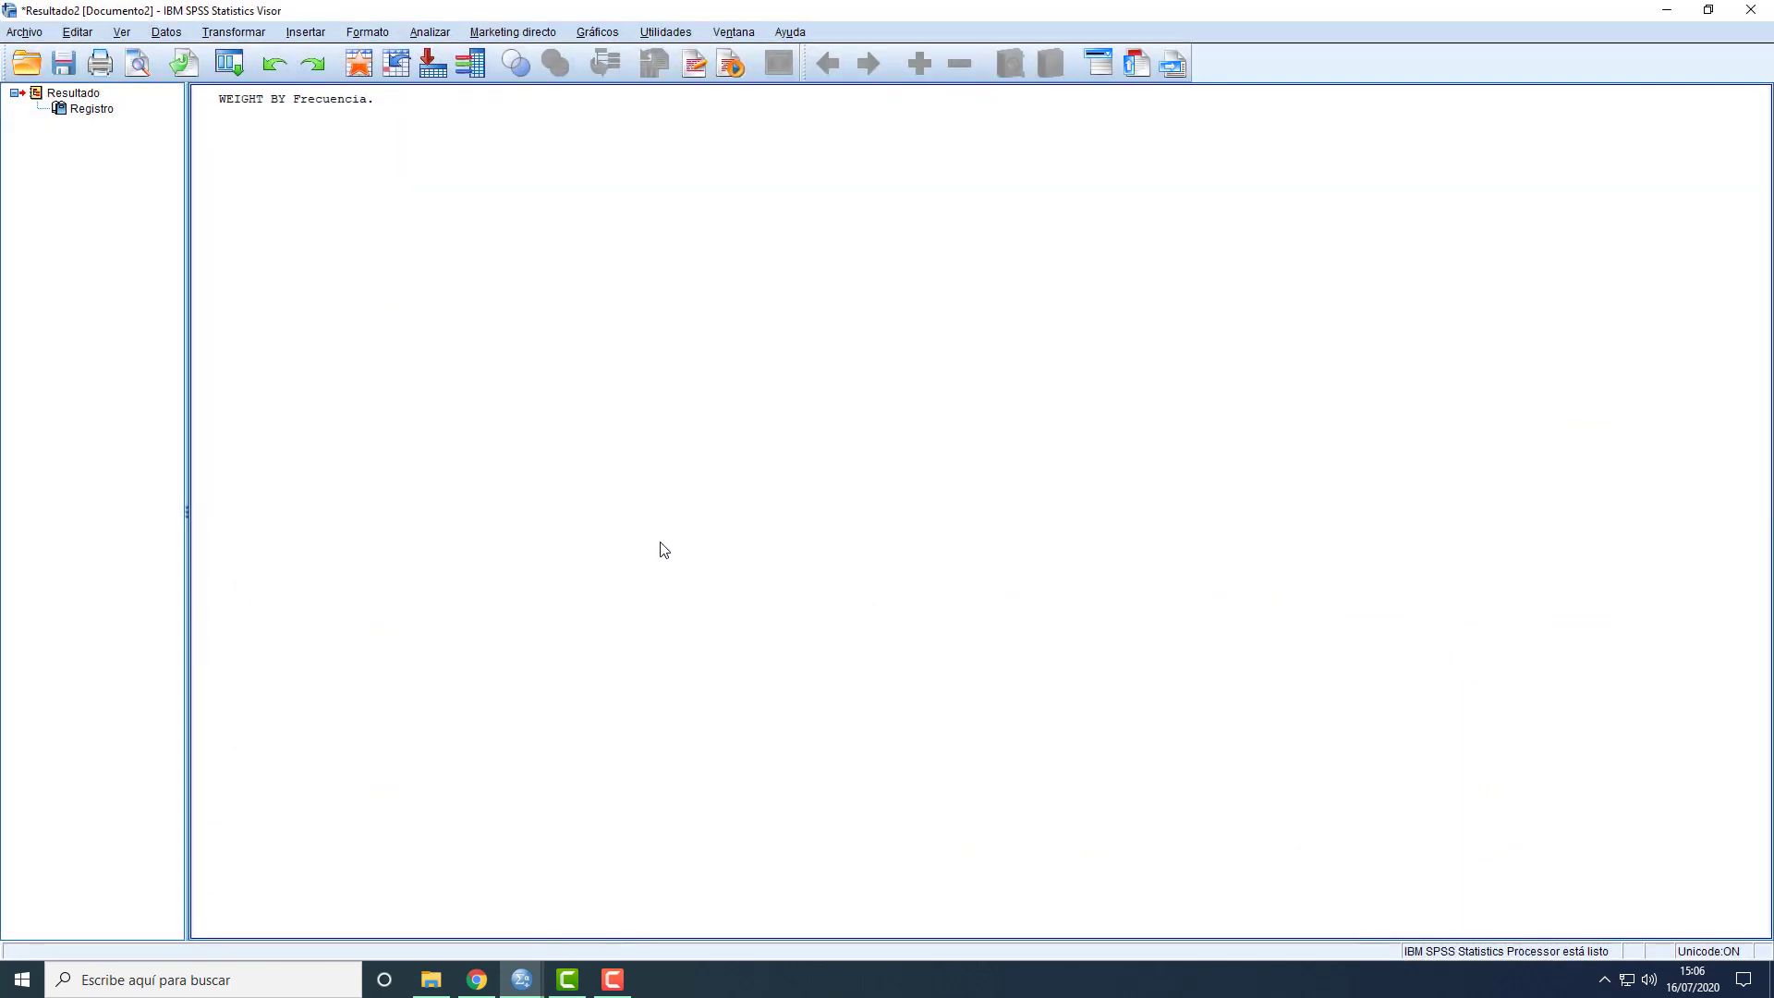
left_click(1686, 15)
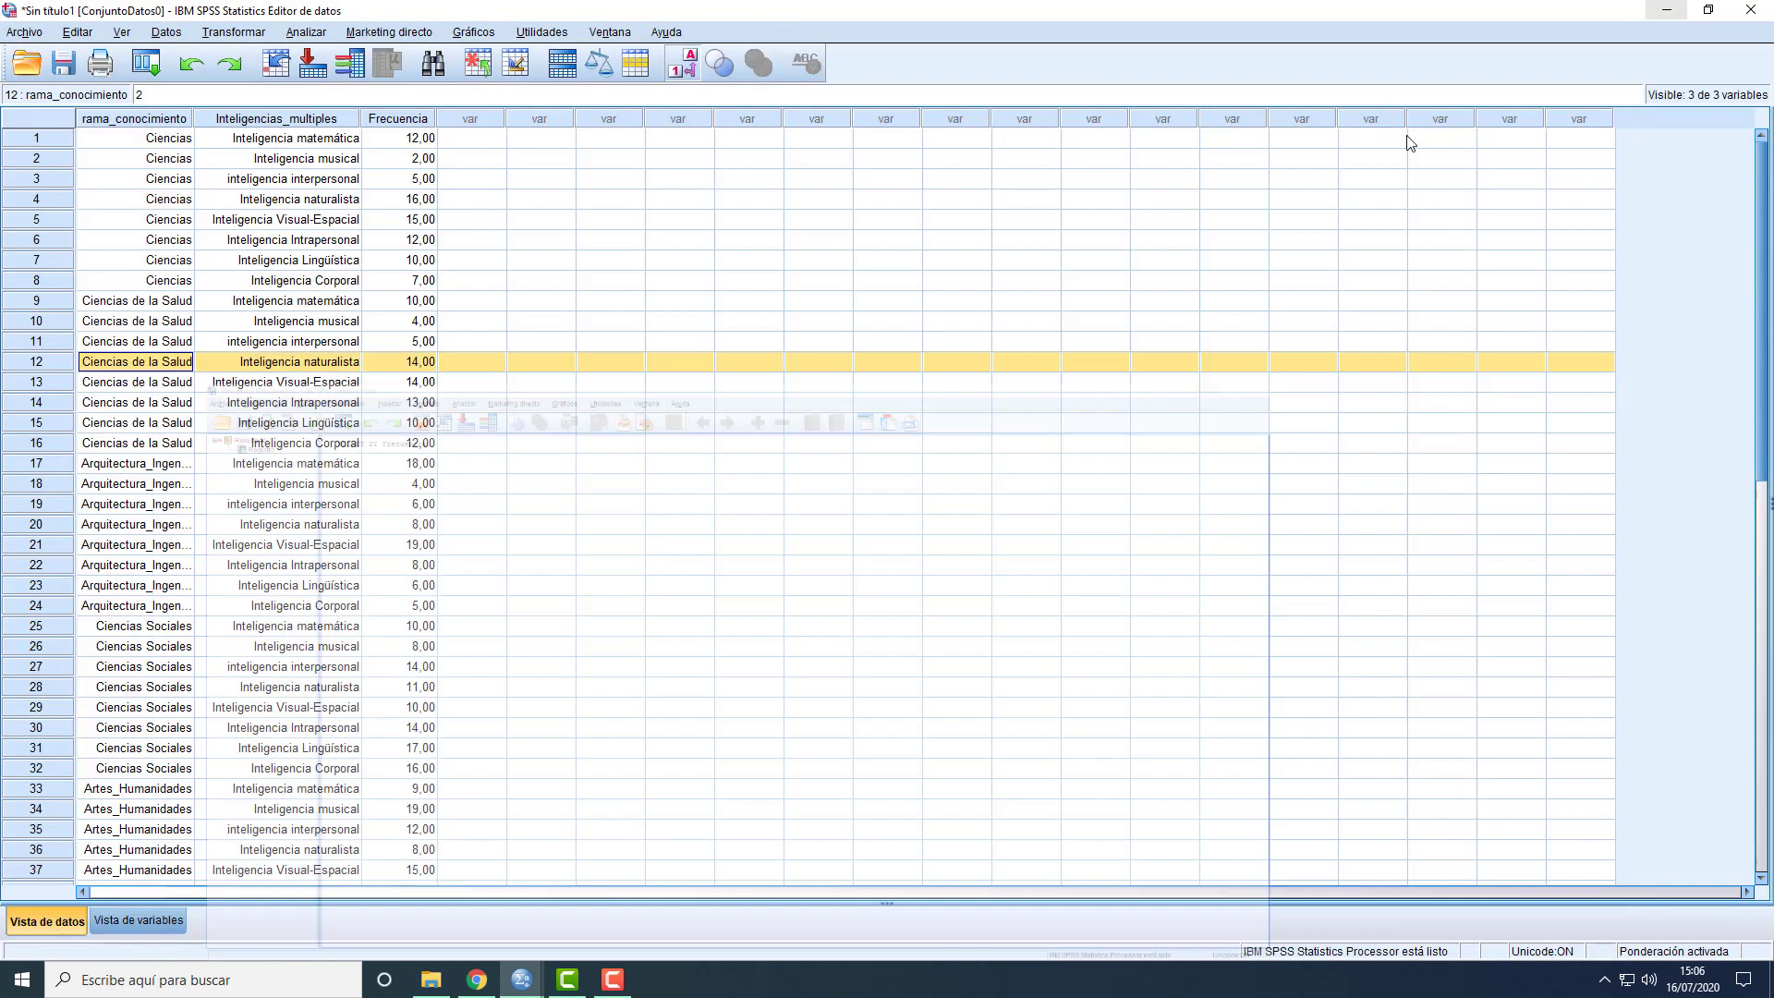
Start a correspondence analysis with rama_conocimiento as the row variable and a category range of 1 to 5
left_click(308, 35)
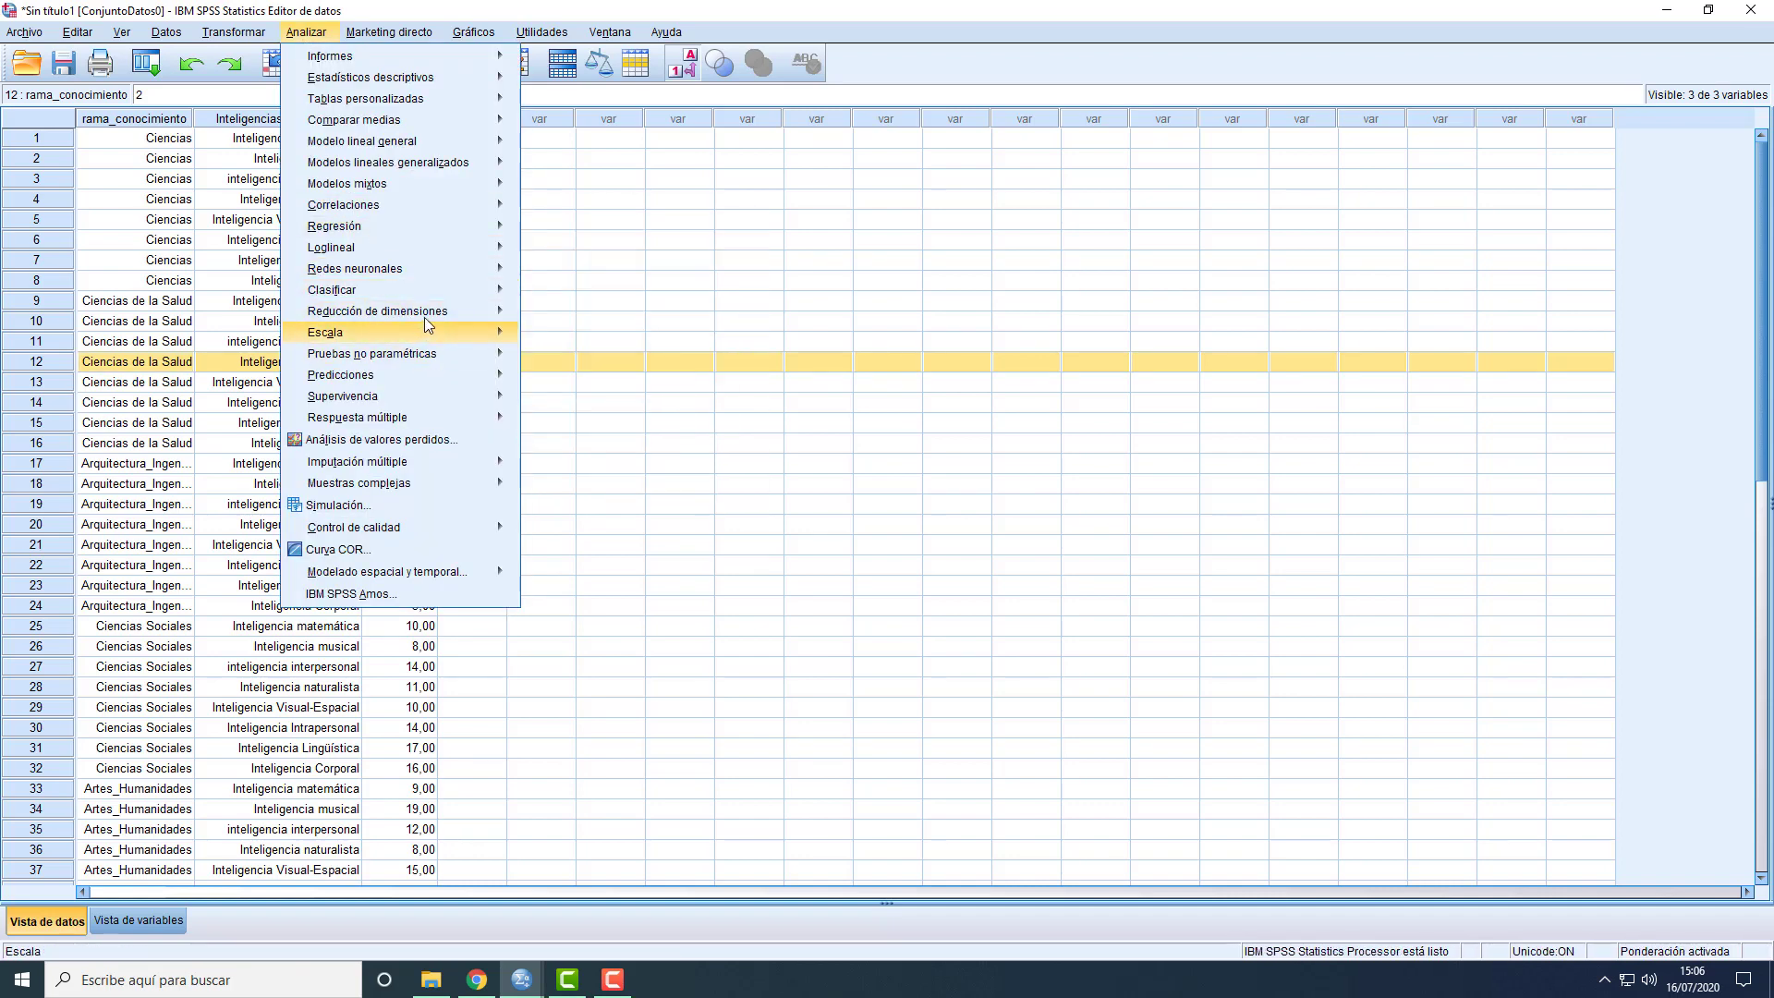
mouse_move(440, 317)
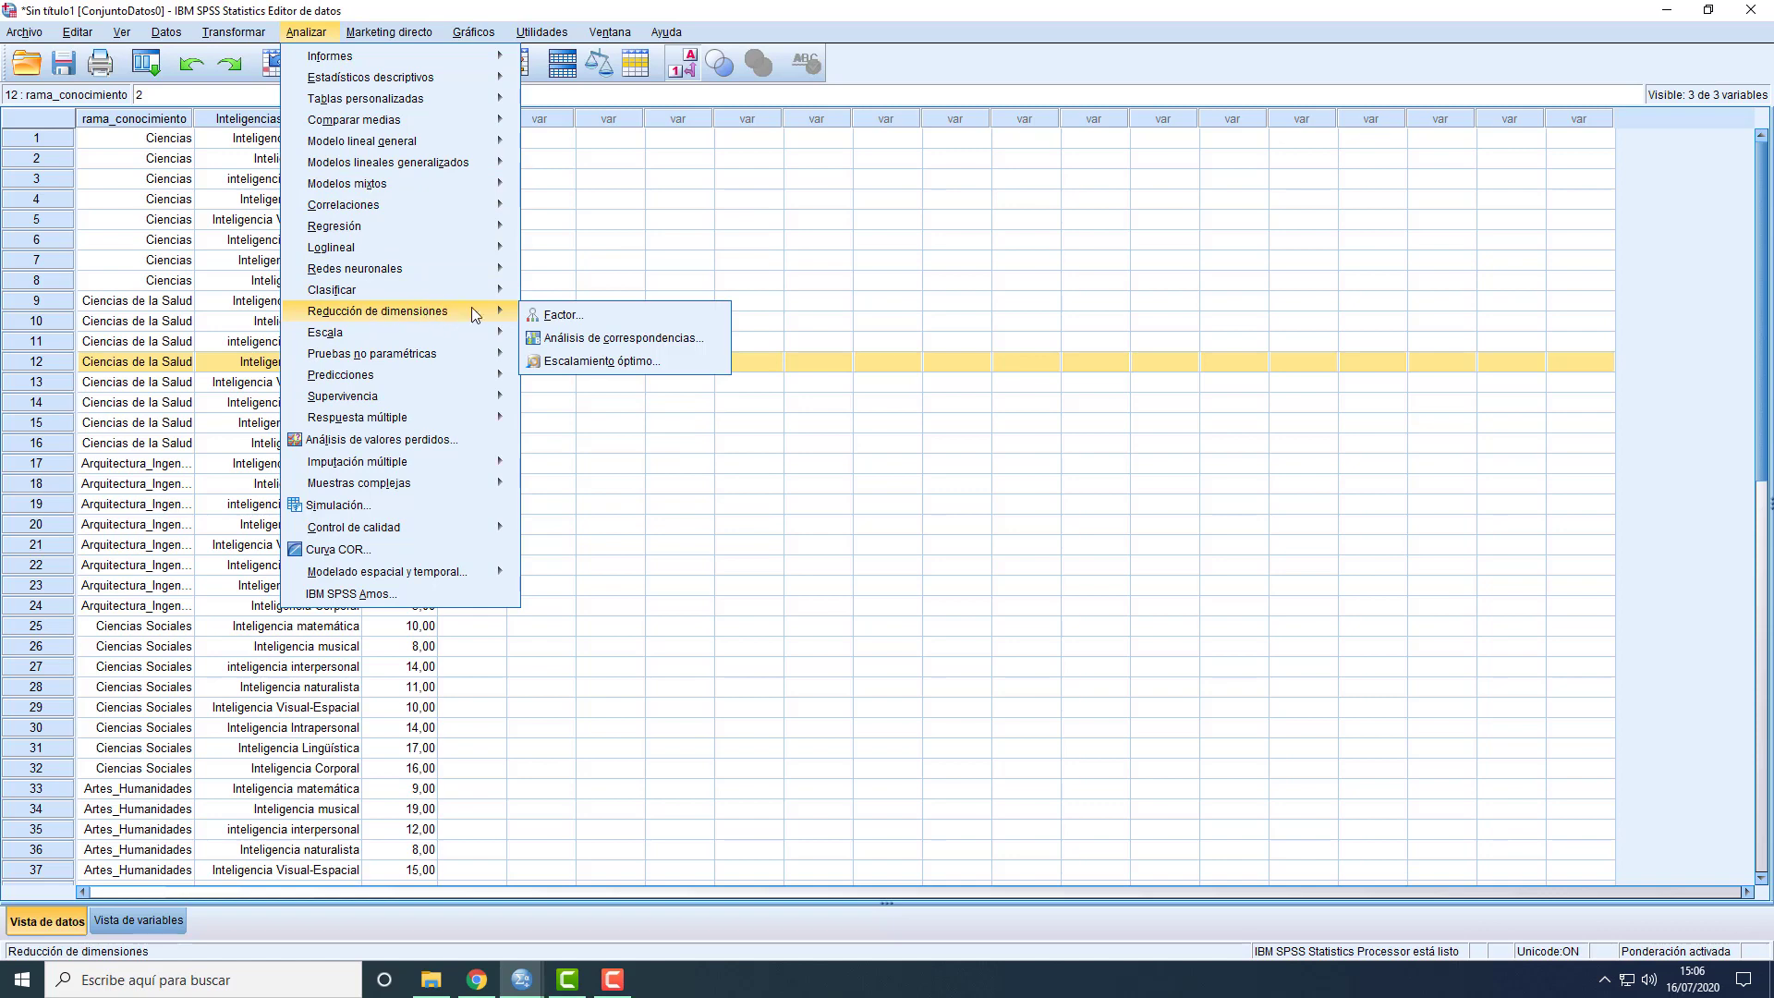
left_click(610, 342)
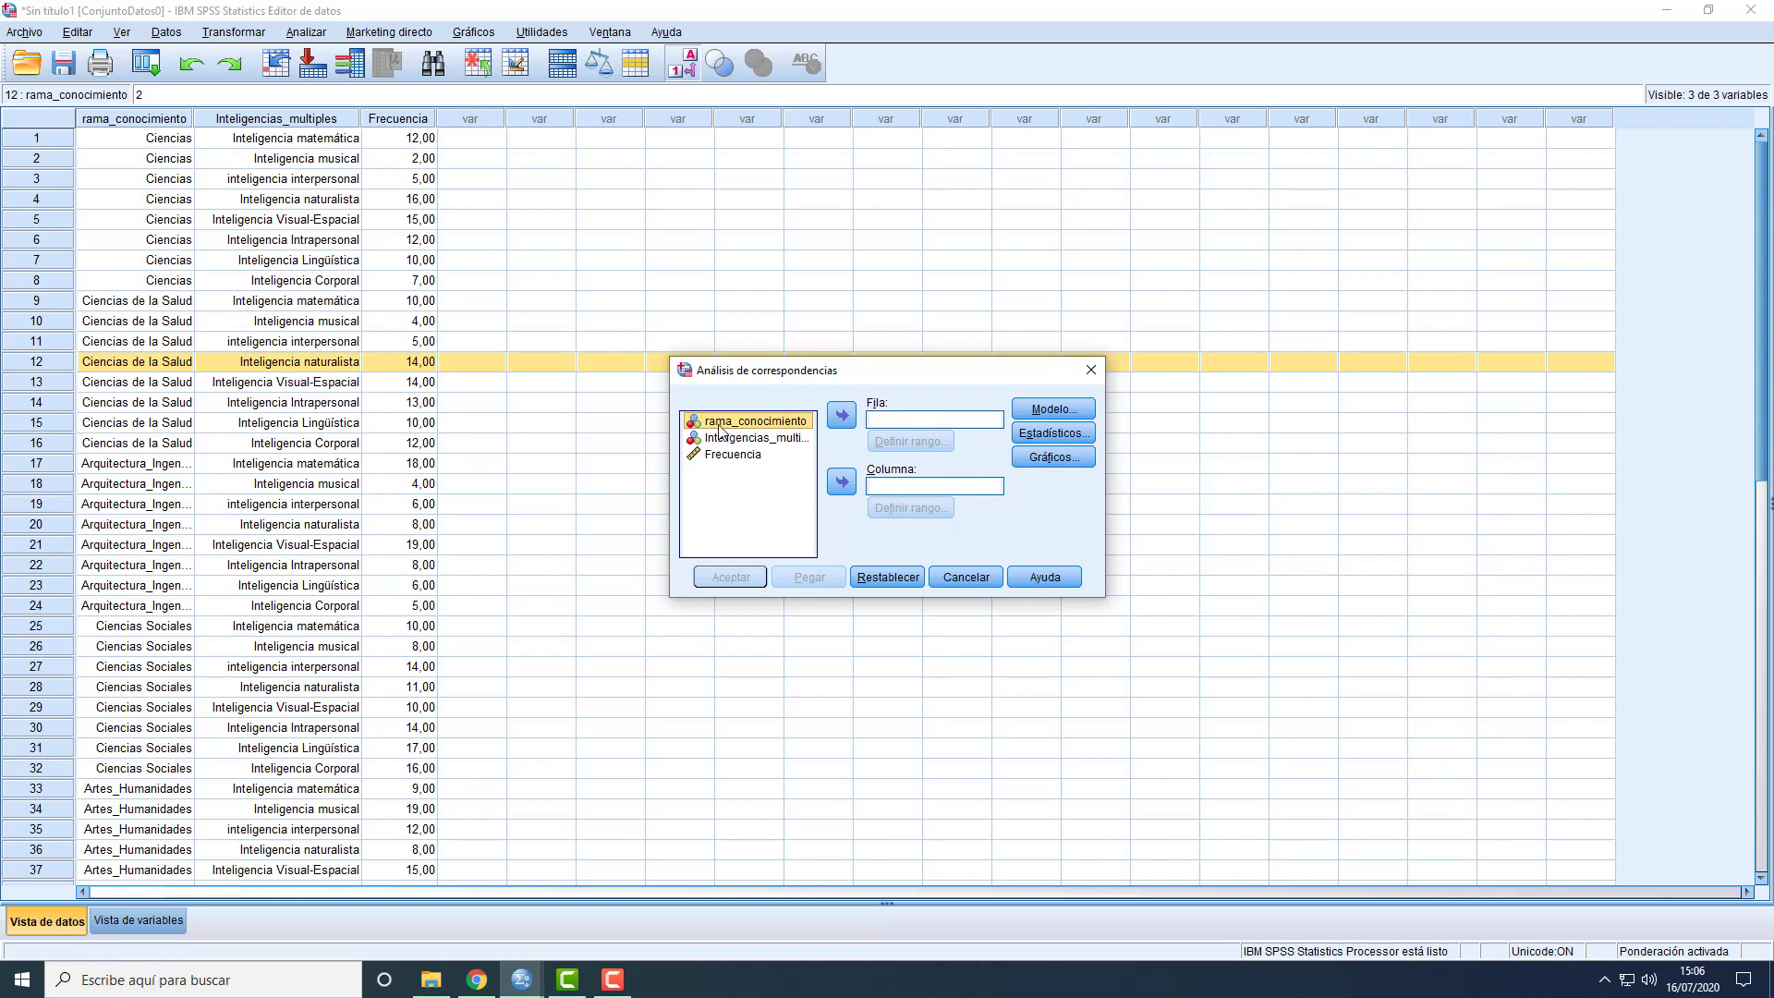
left_click(840, 415)
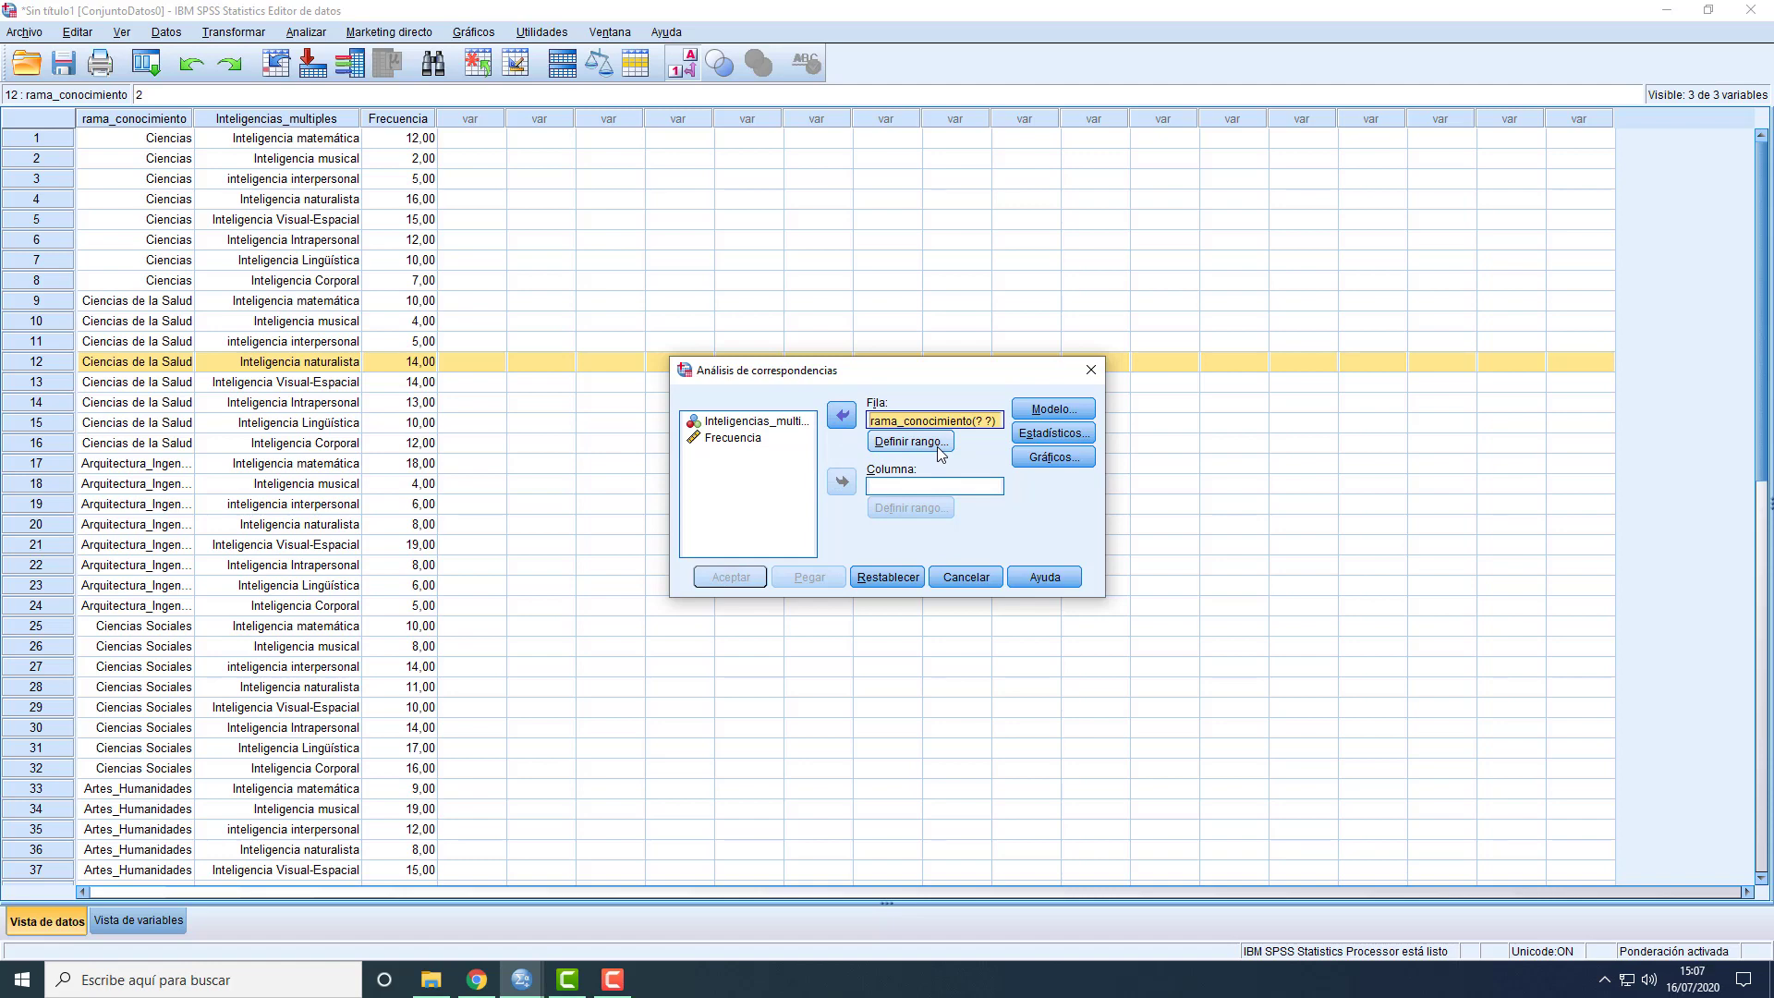
left_click(938, 445)
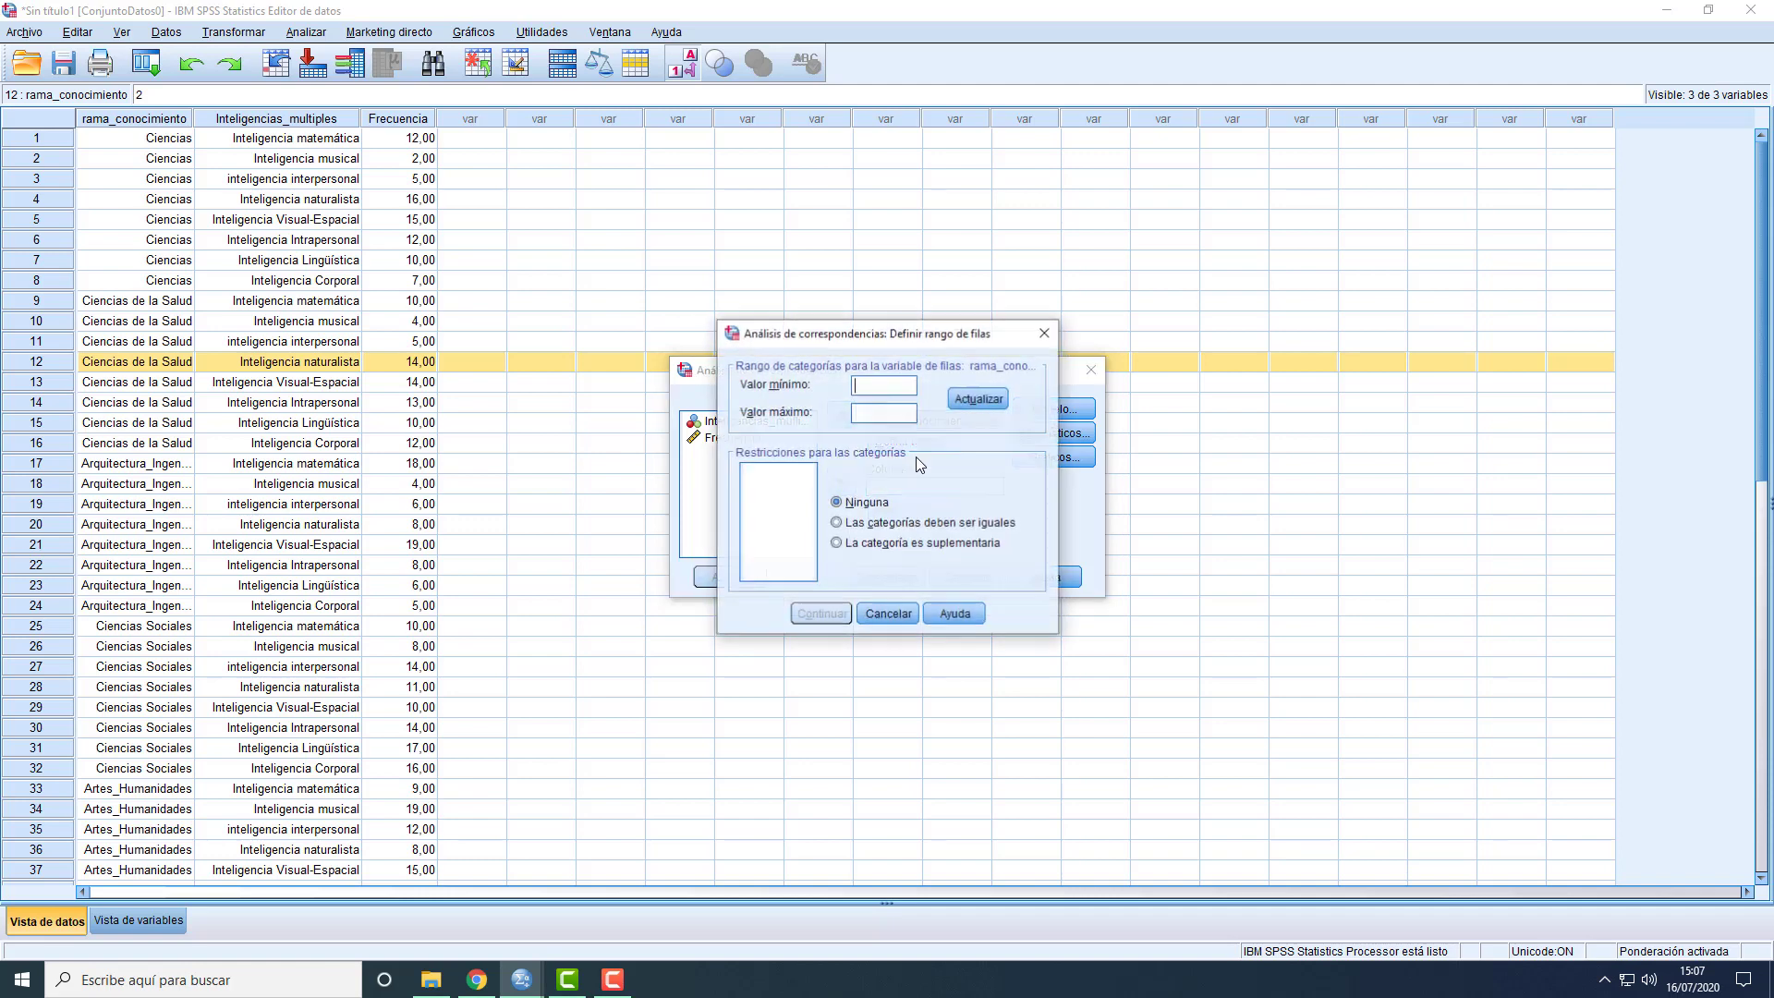
type("1")
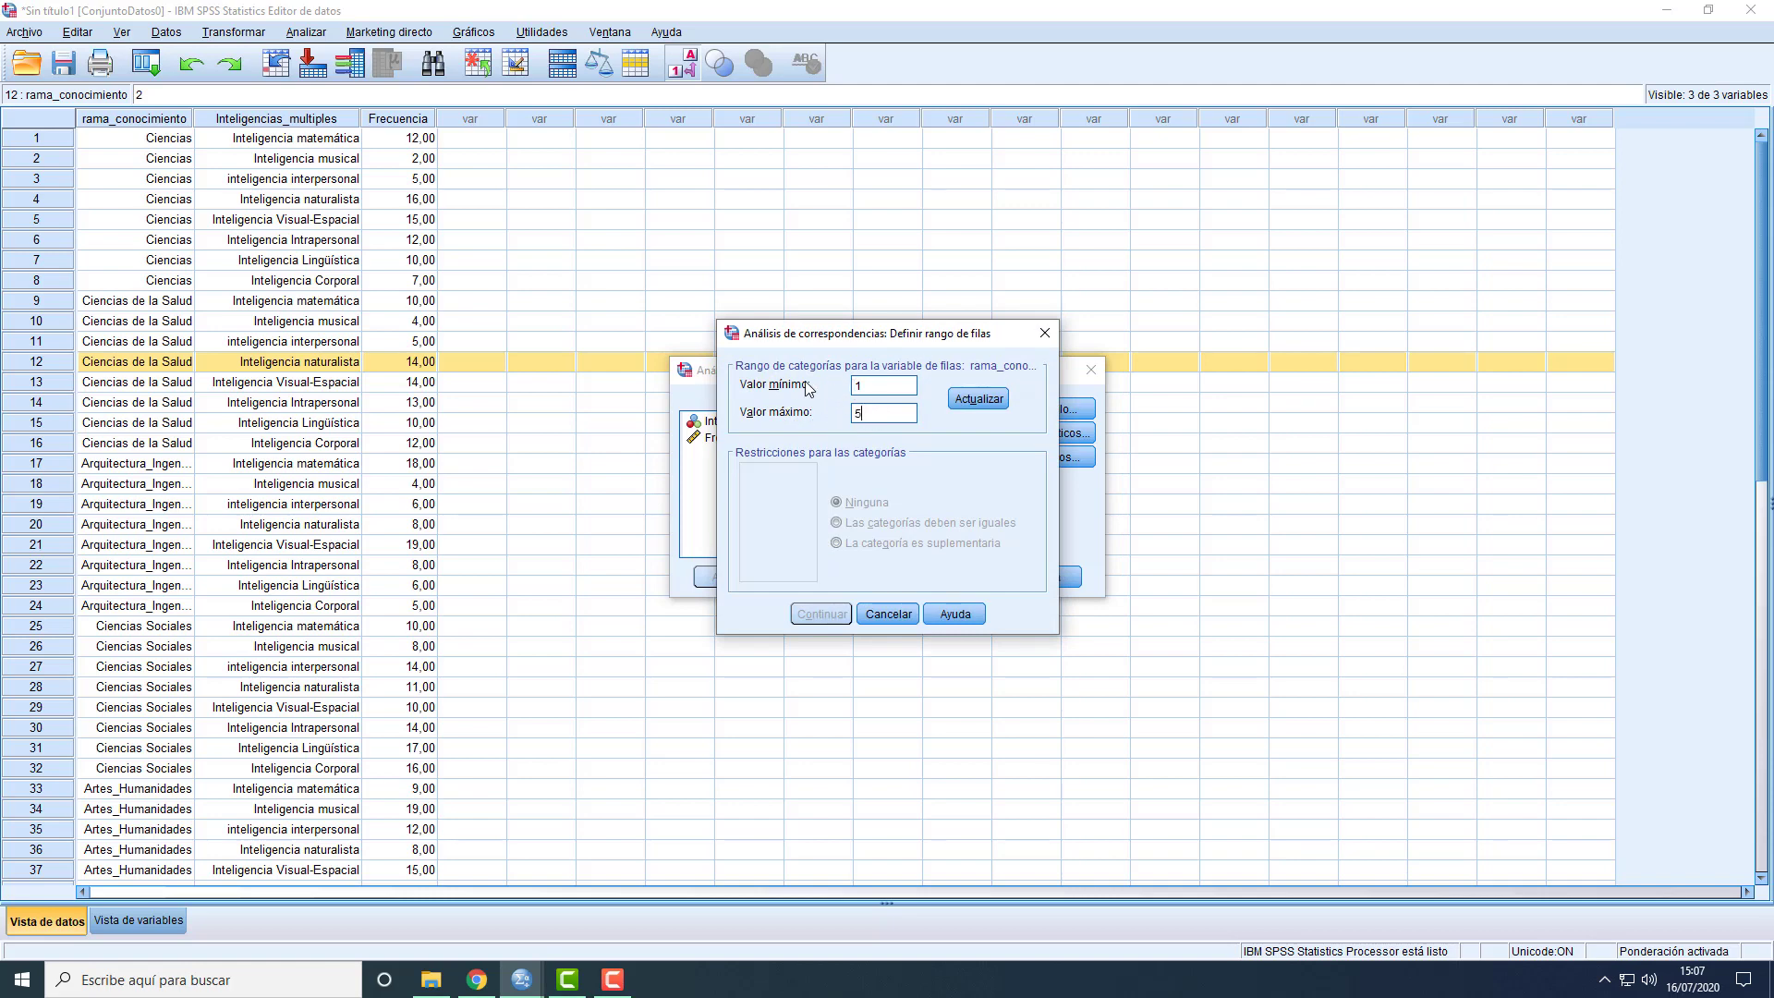
type("5")
left_click(978, 398)
left_click(824, 617)
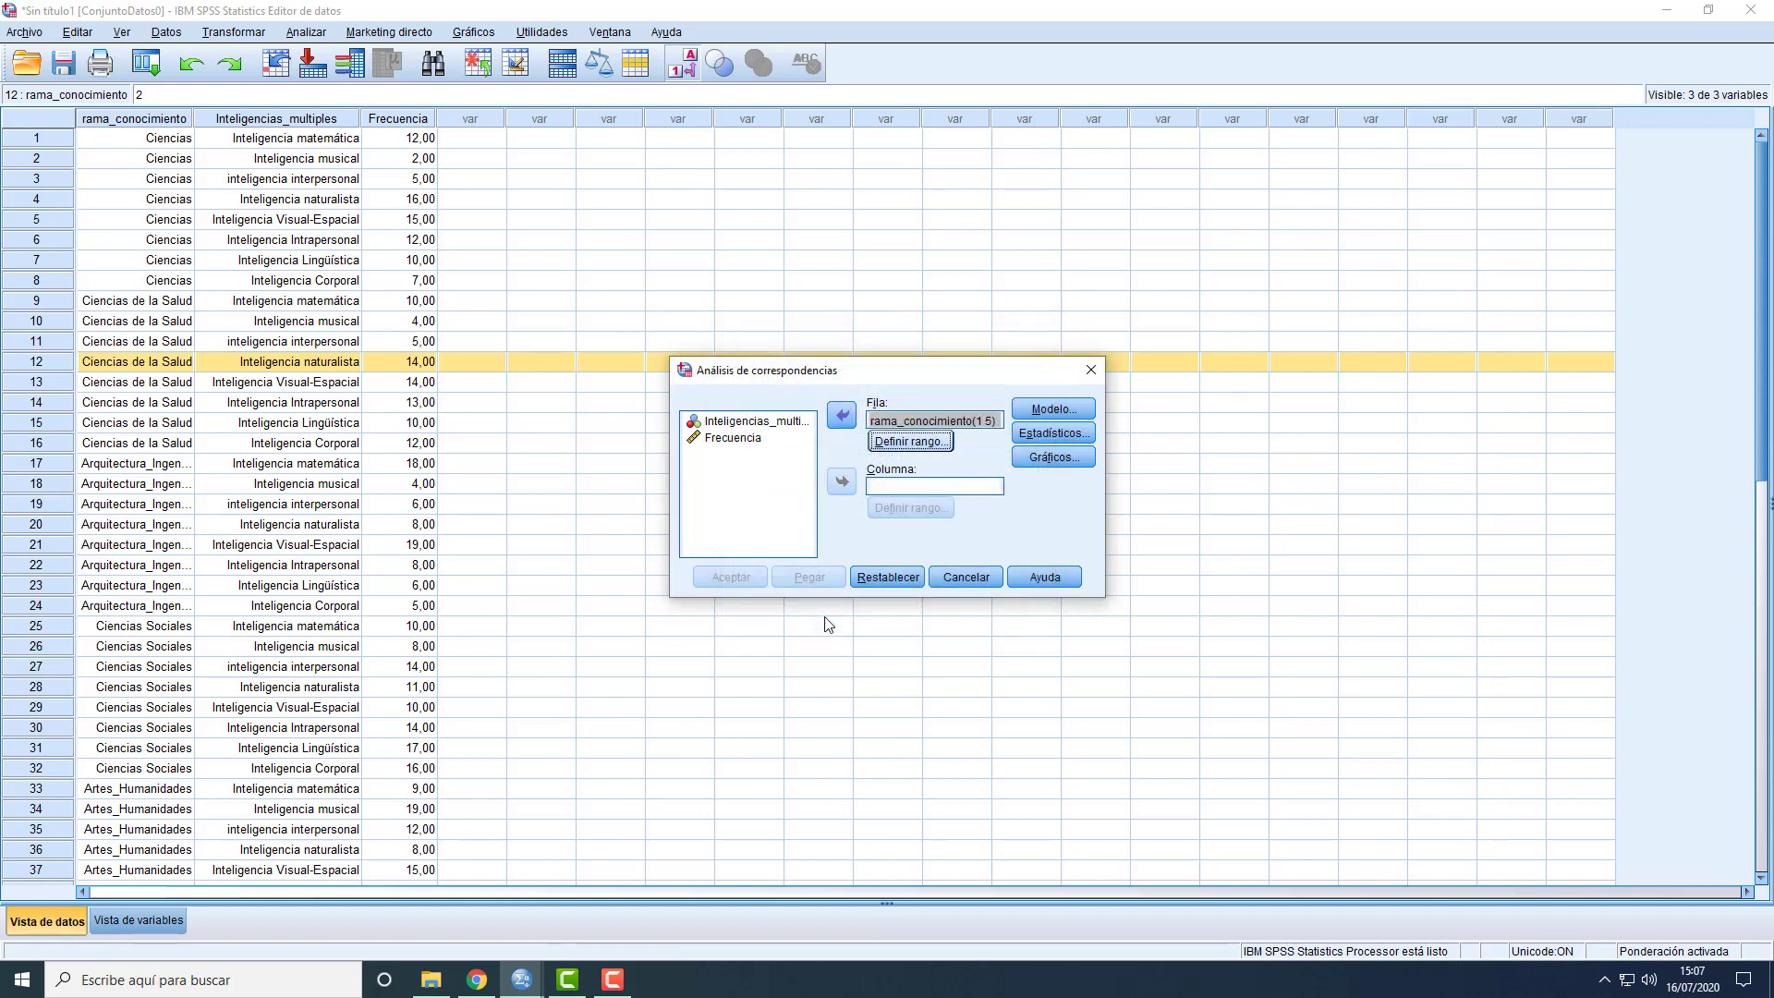
Set Inteligencias_multiples as the column variable with range 1 to 8, and run the correspondence analysis with its output shown full screen
left_click(760, 427)
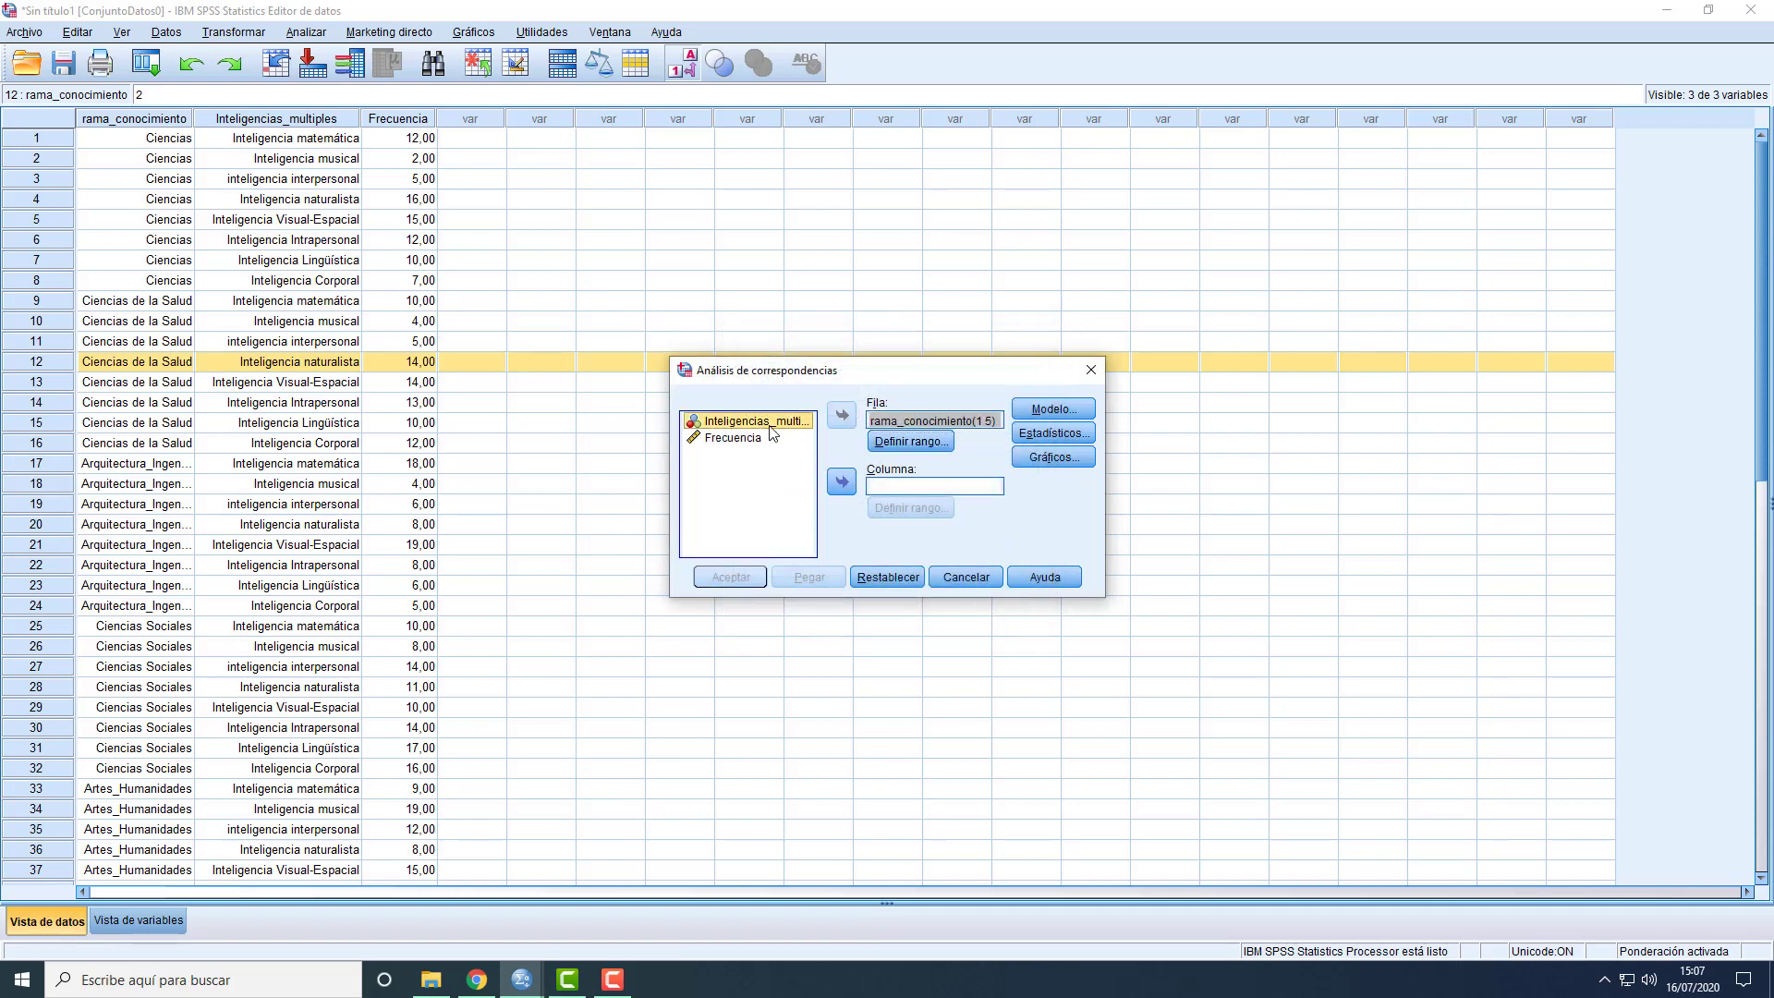
left_click(841, 481)
left_click(890, 508)
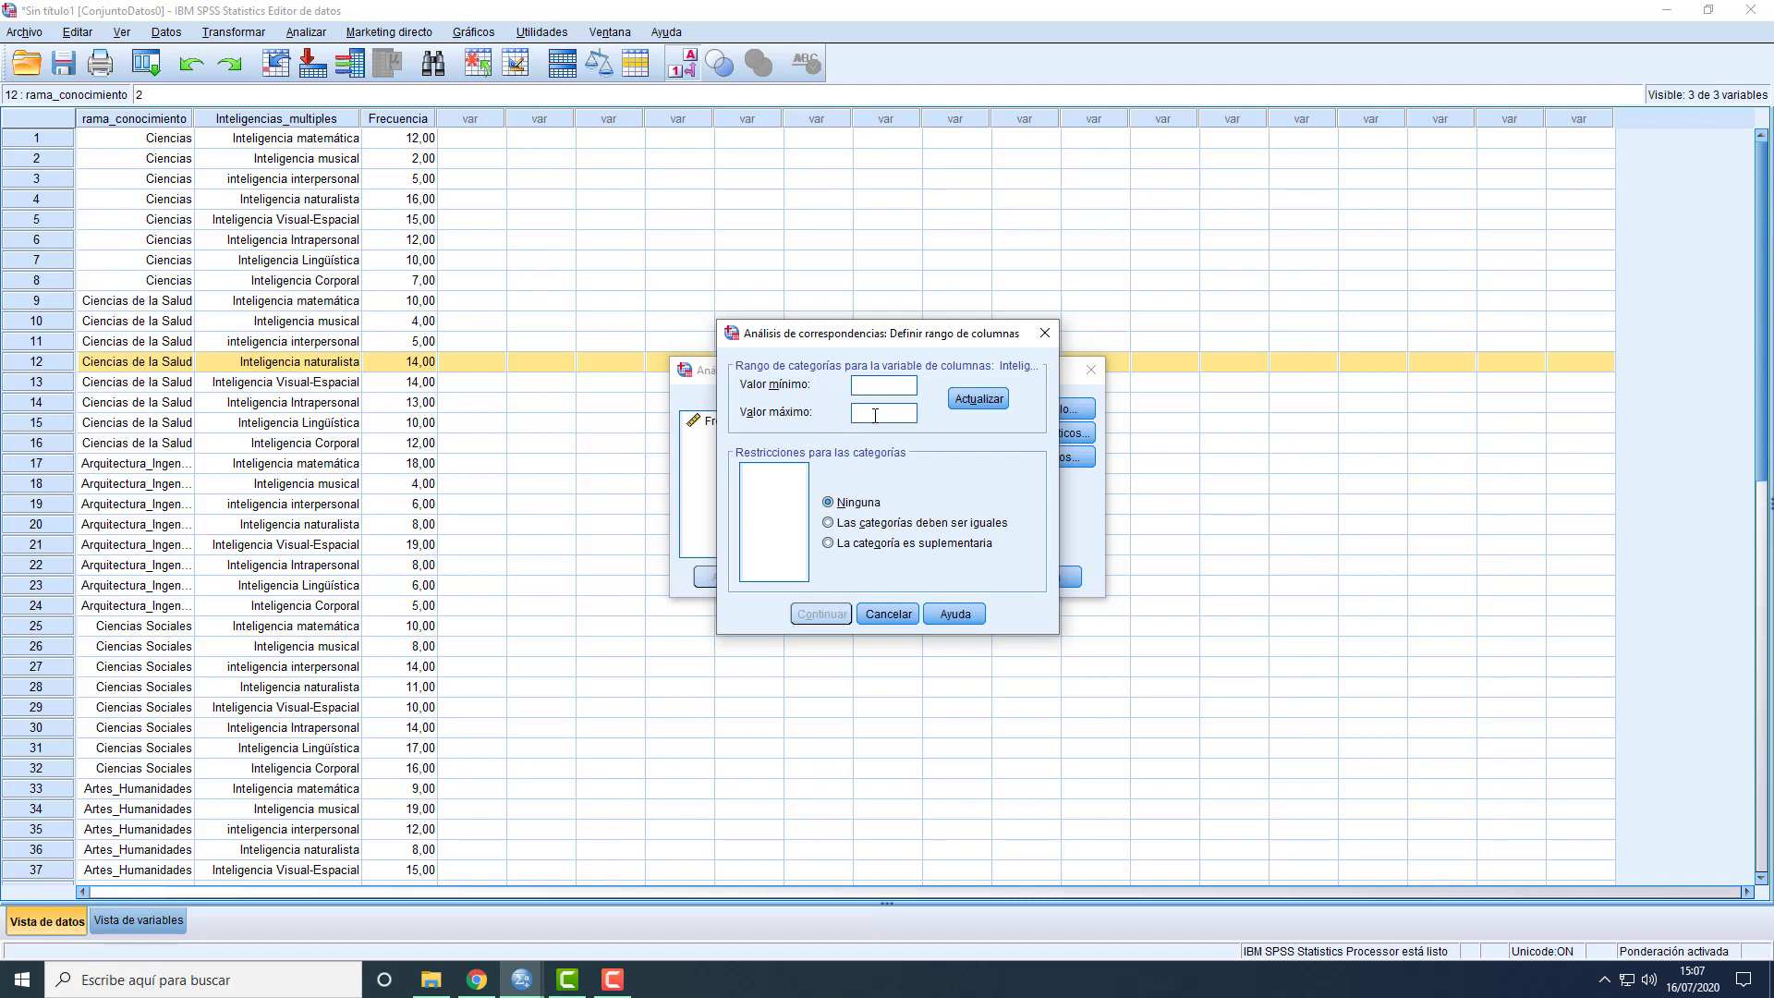
type("1")
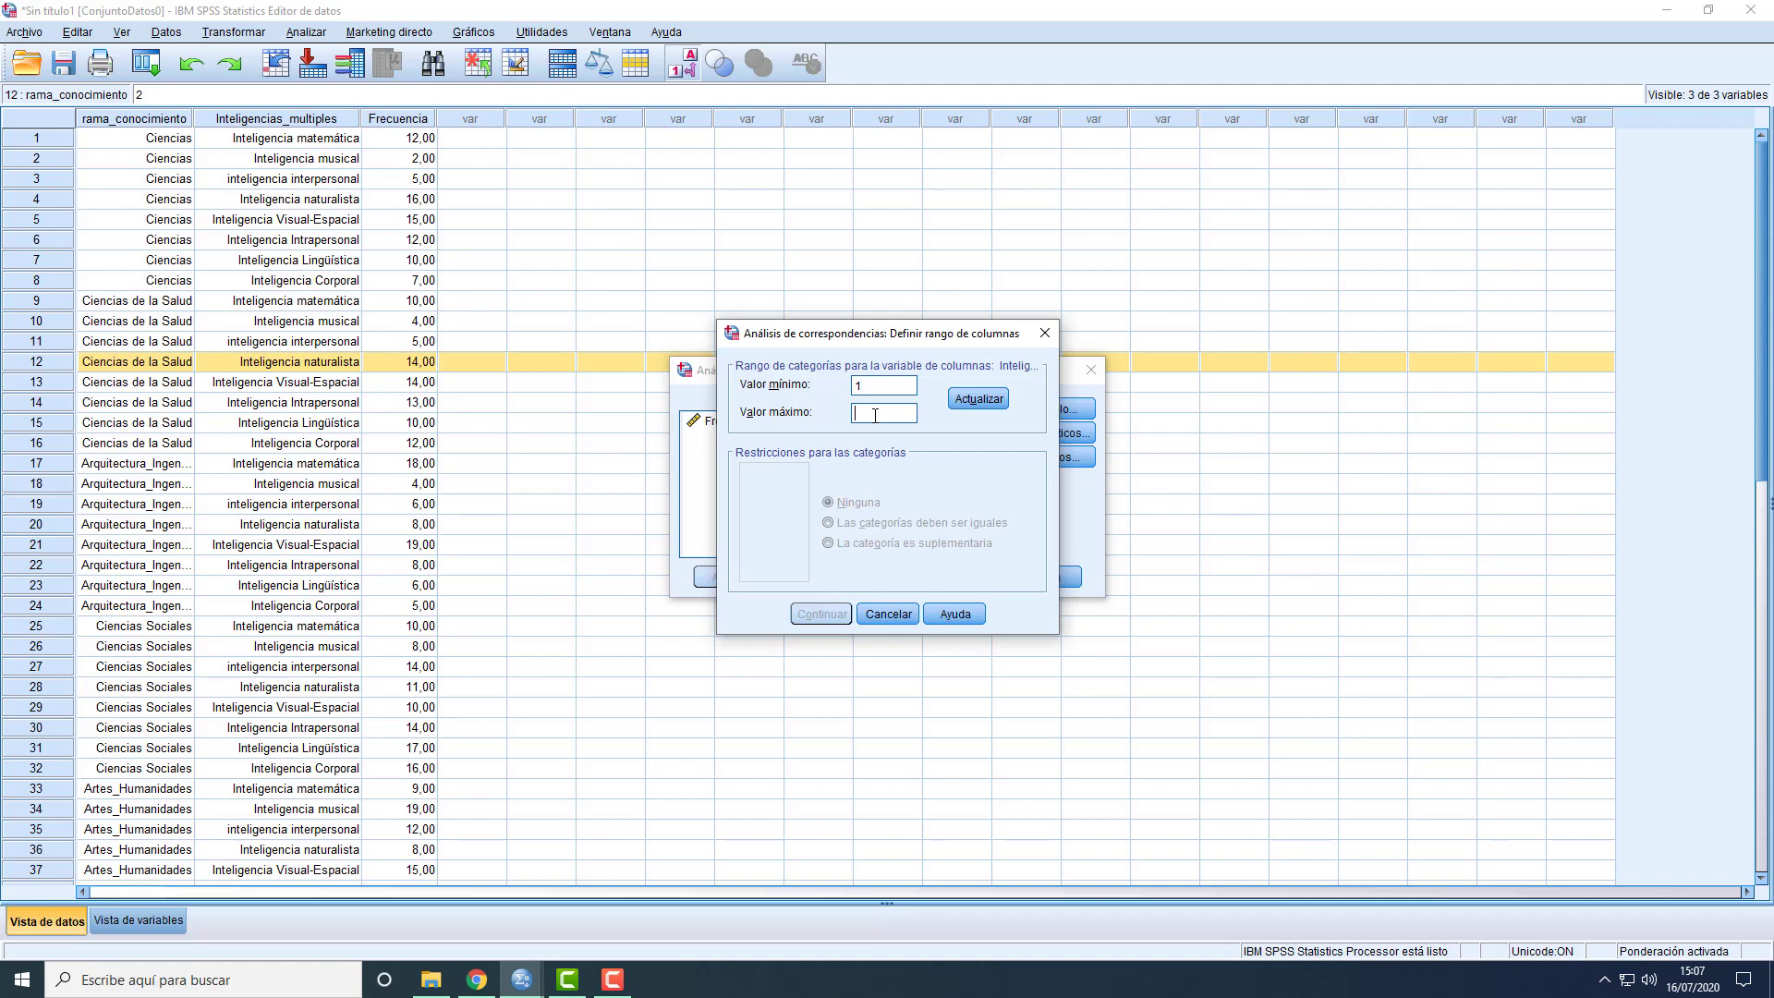
left_click(982, 403)
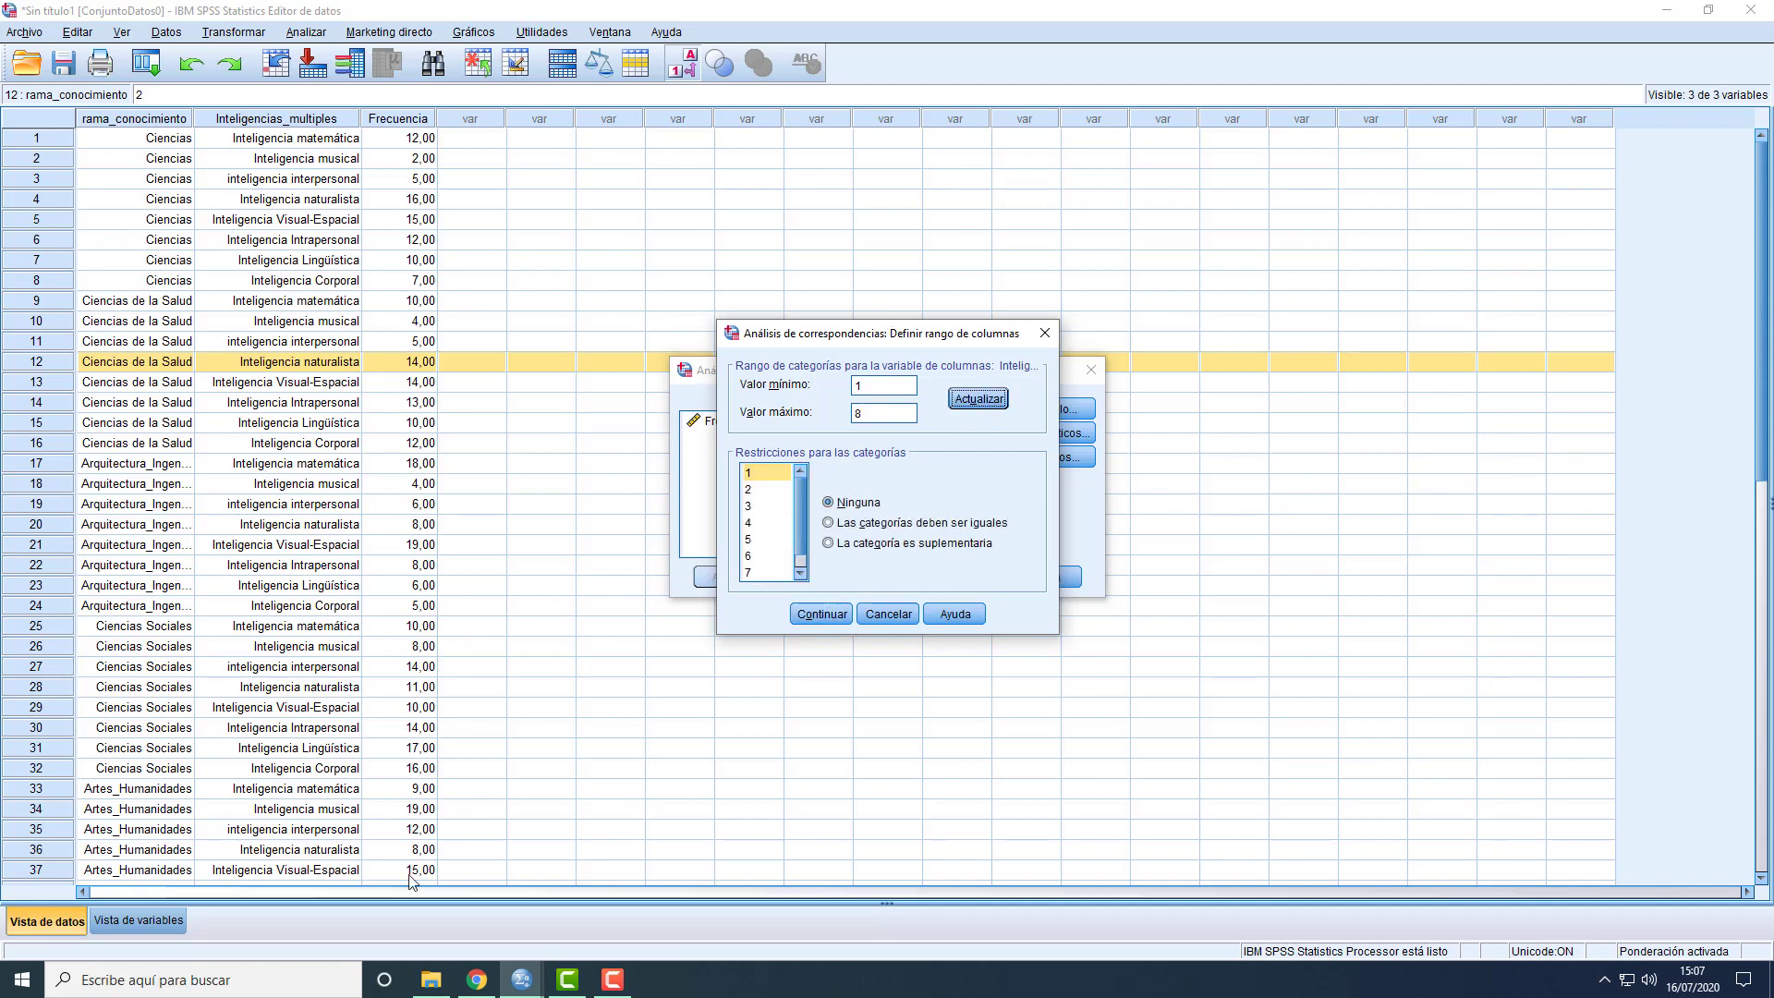
left_click(831, 618)
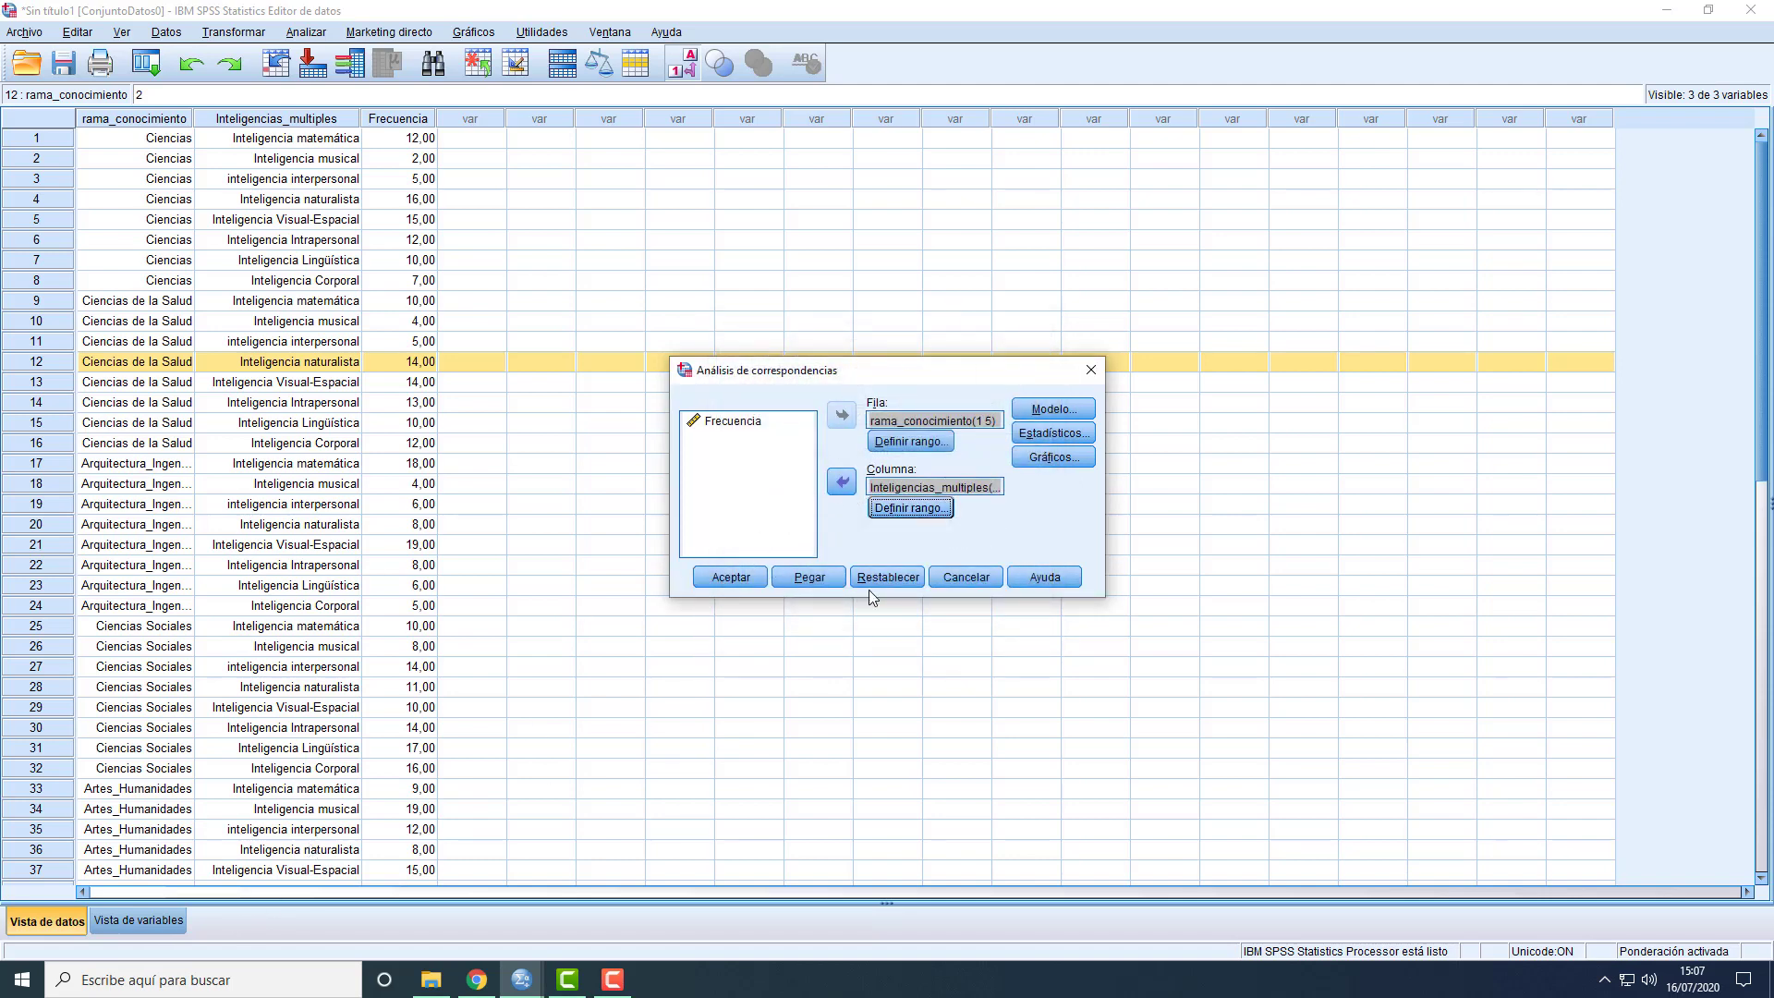
left_click(731, 578)
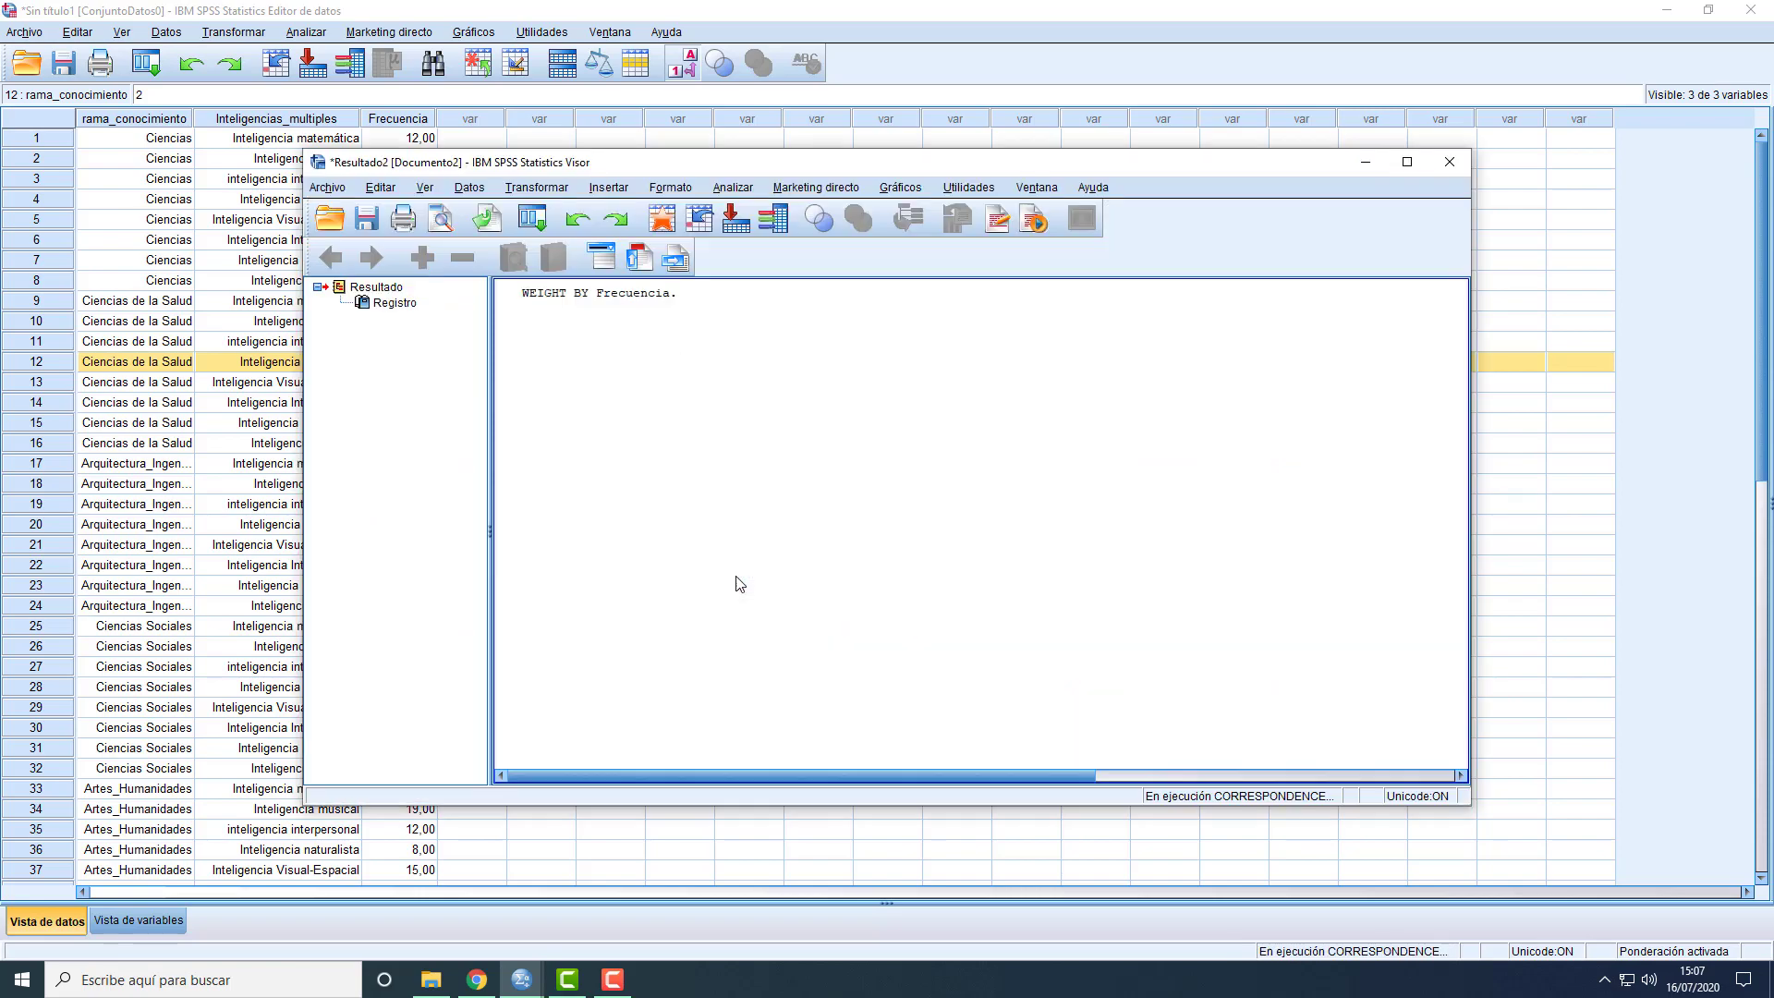
left_click(1407, 162)
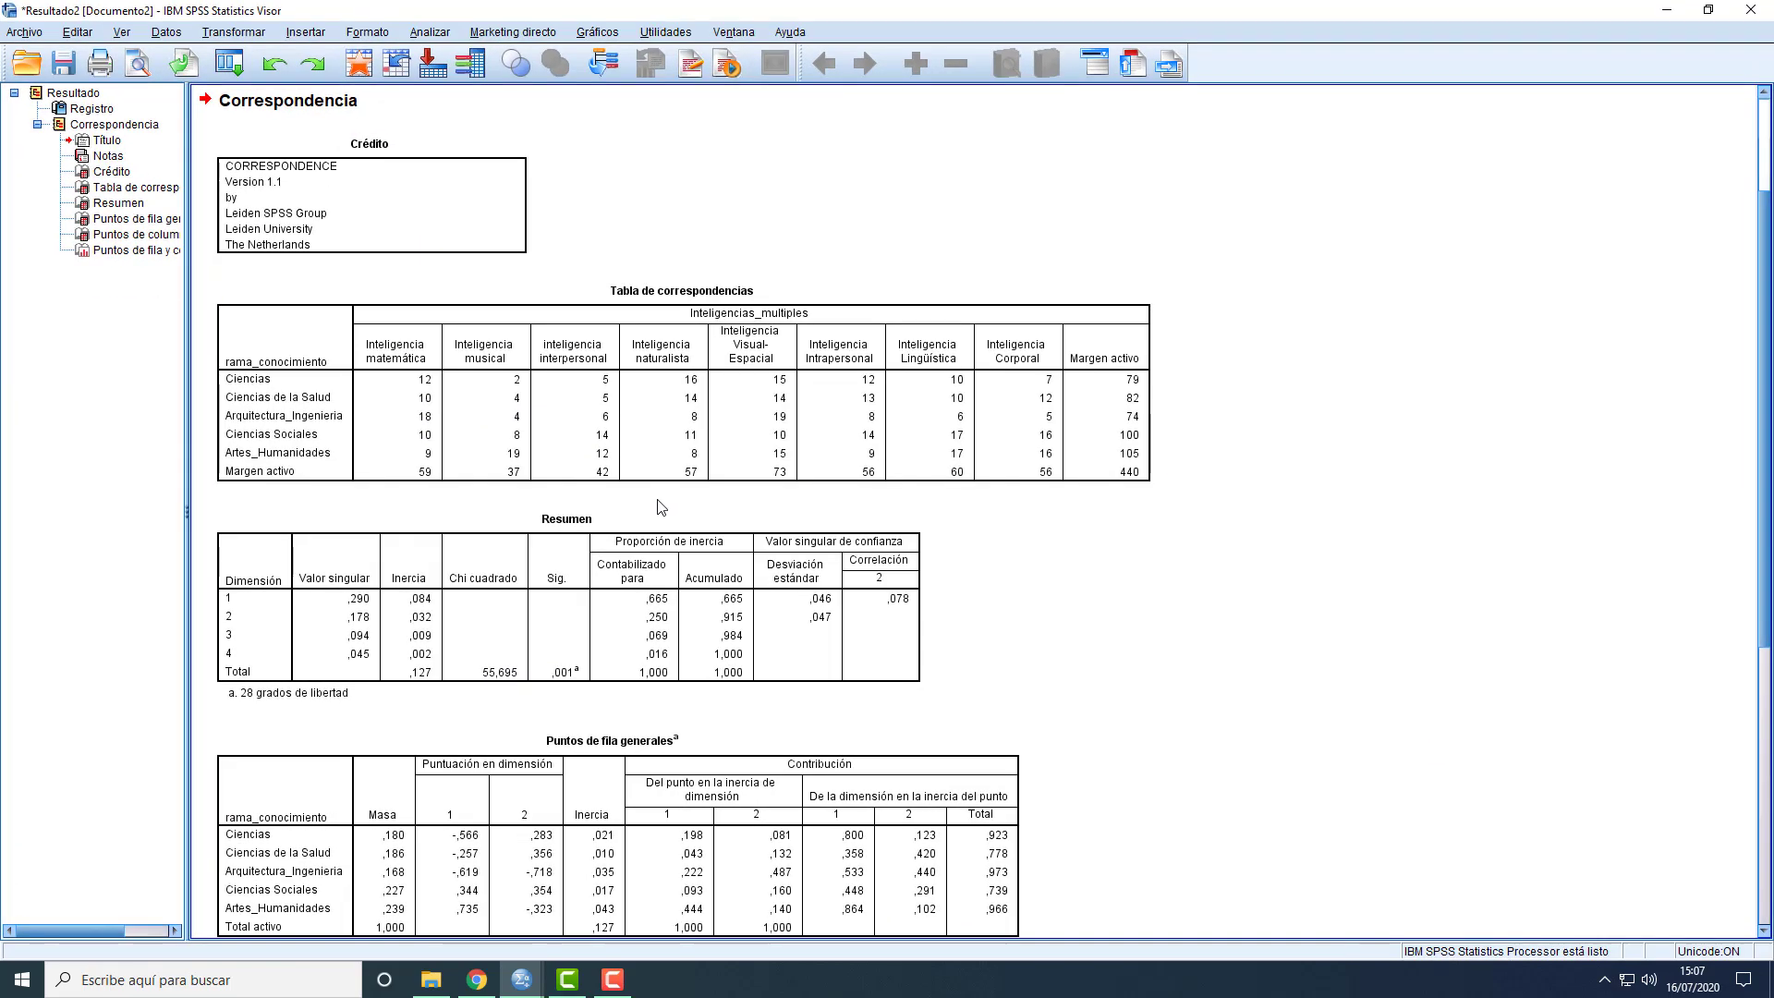
Review the correspondence output from the Tabla de correspondencias and Resumen through the row and column point tables to the final plot
scroll(722, 515, "up", 2)
scroll(723, 514, "down", 2)
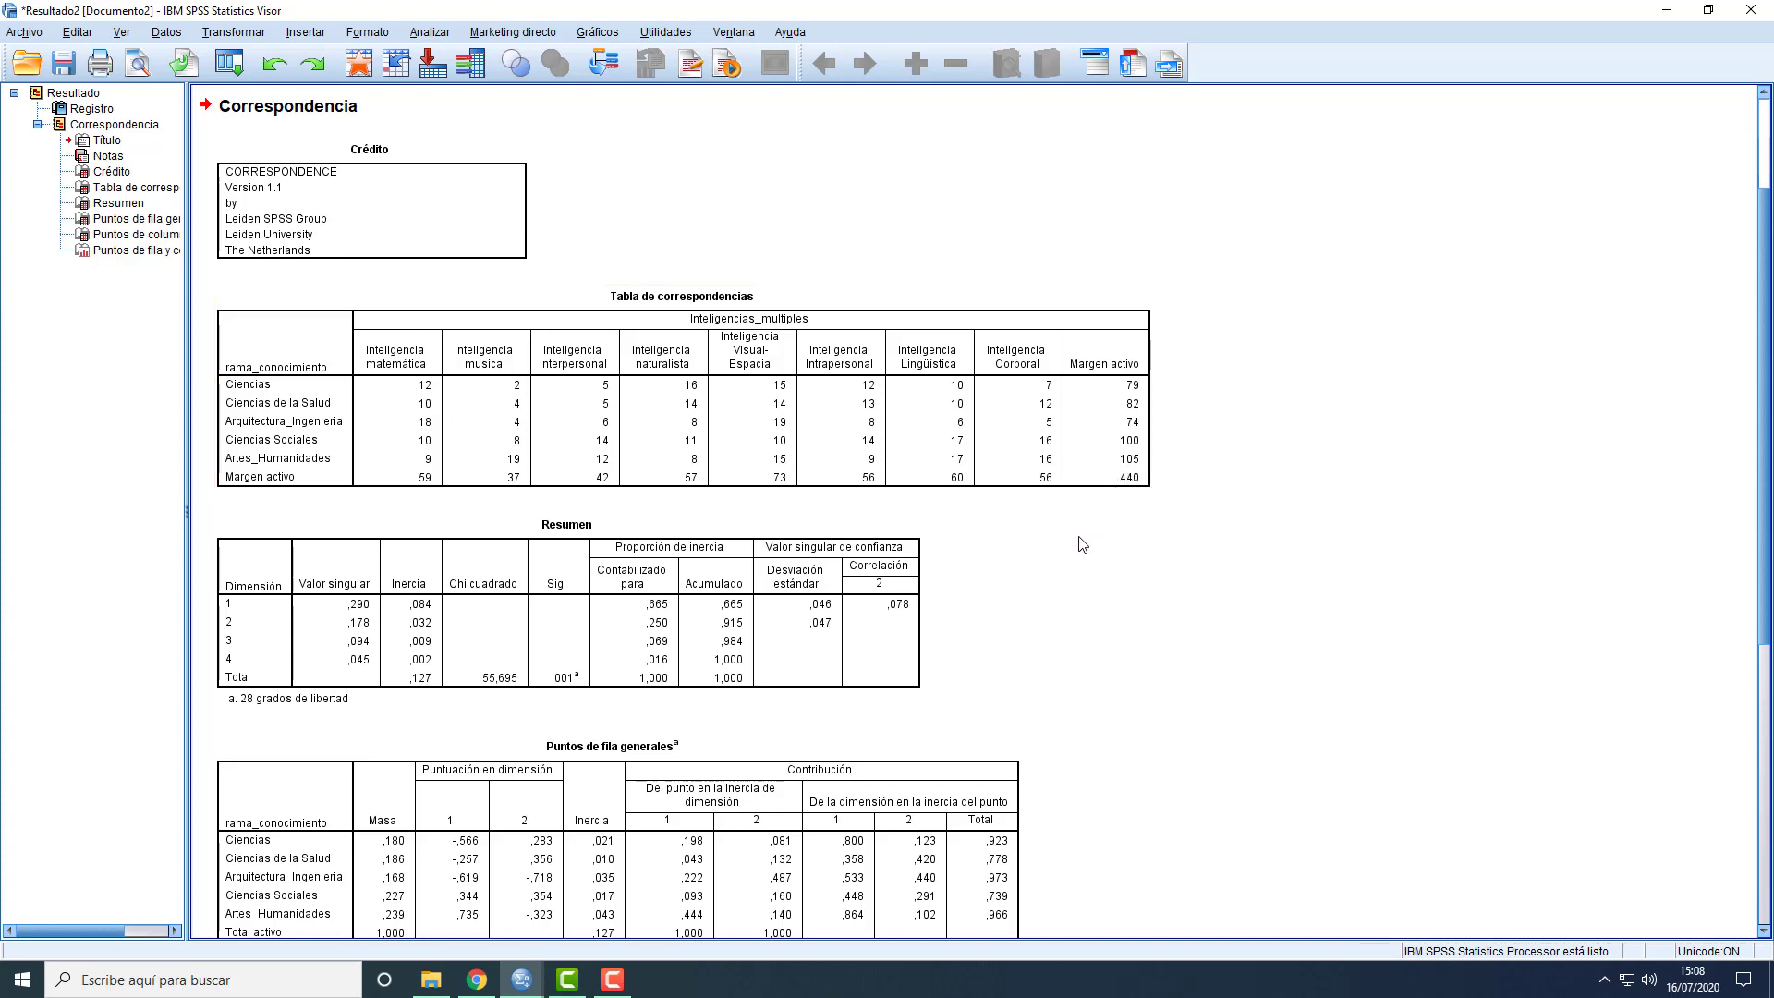
scroll(1080, 545, "down", 1)
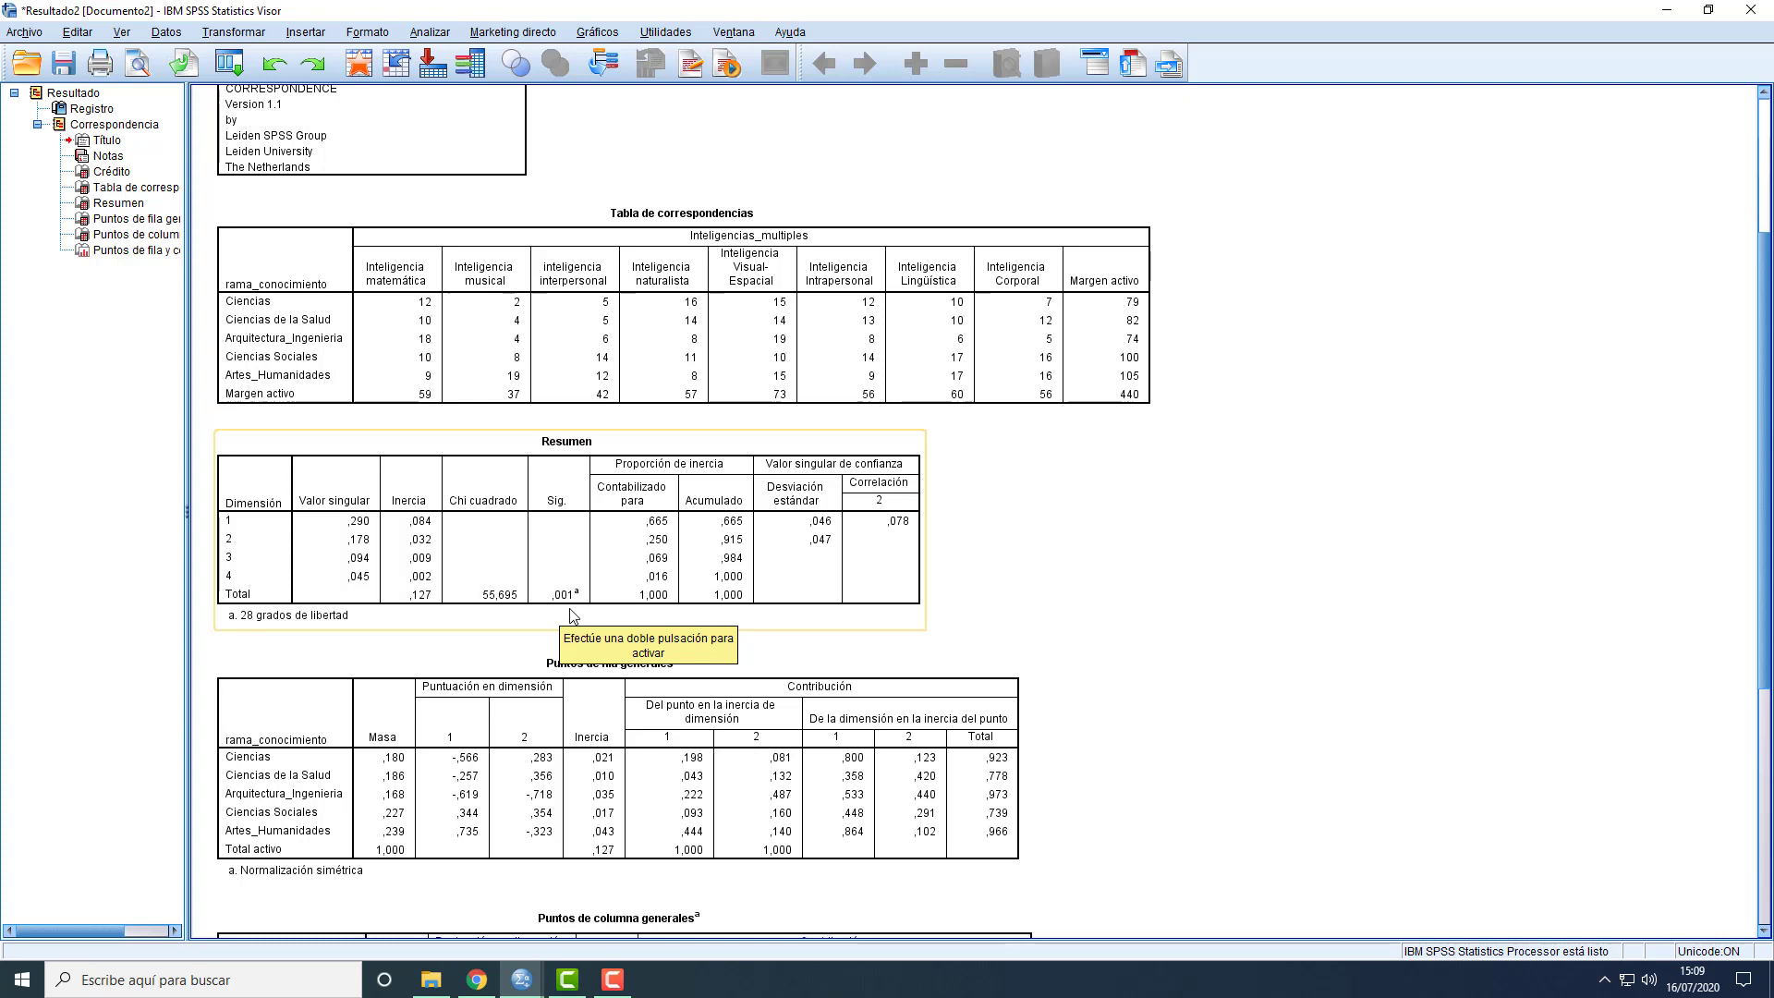
scroll(564, 609, "down", 3)
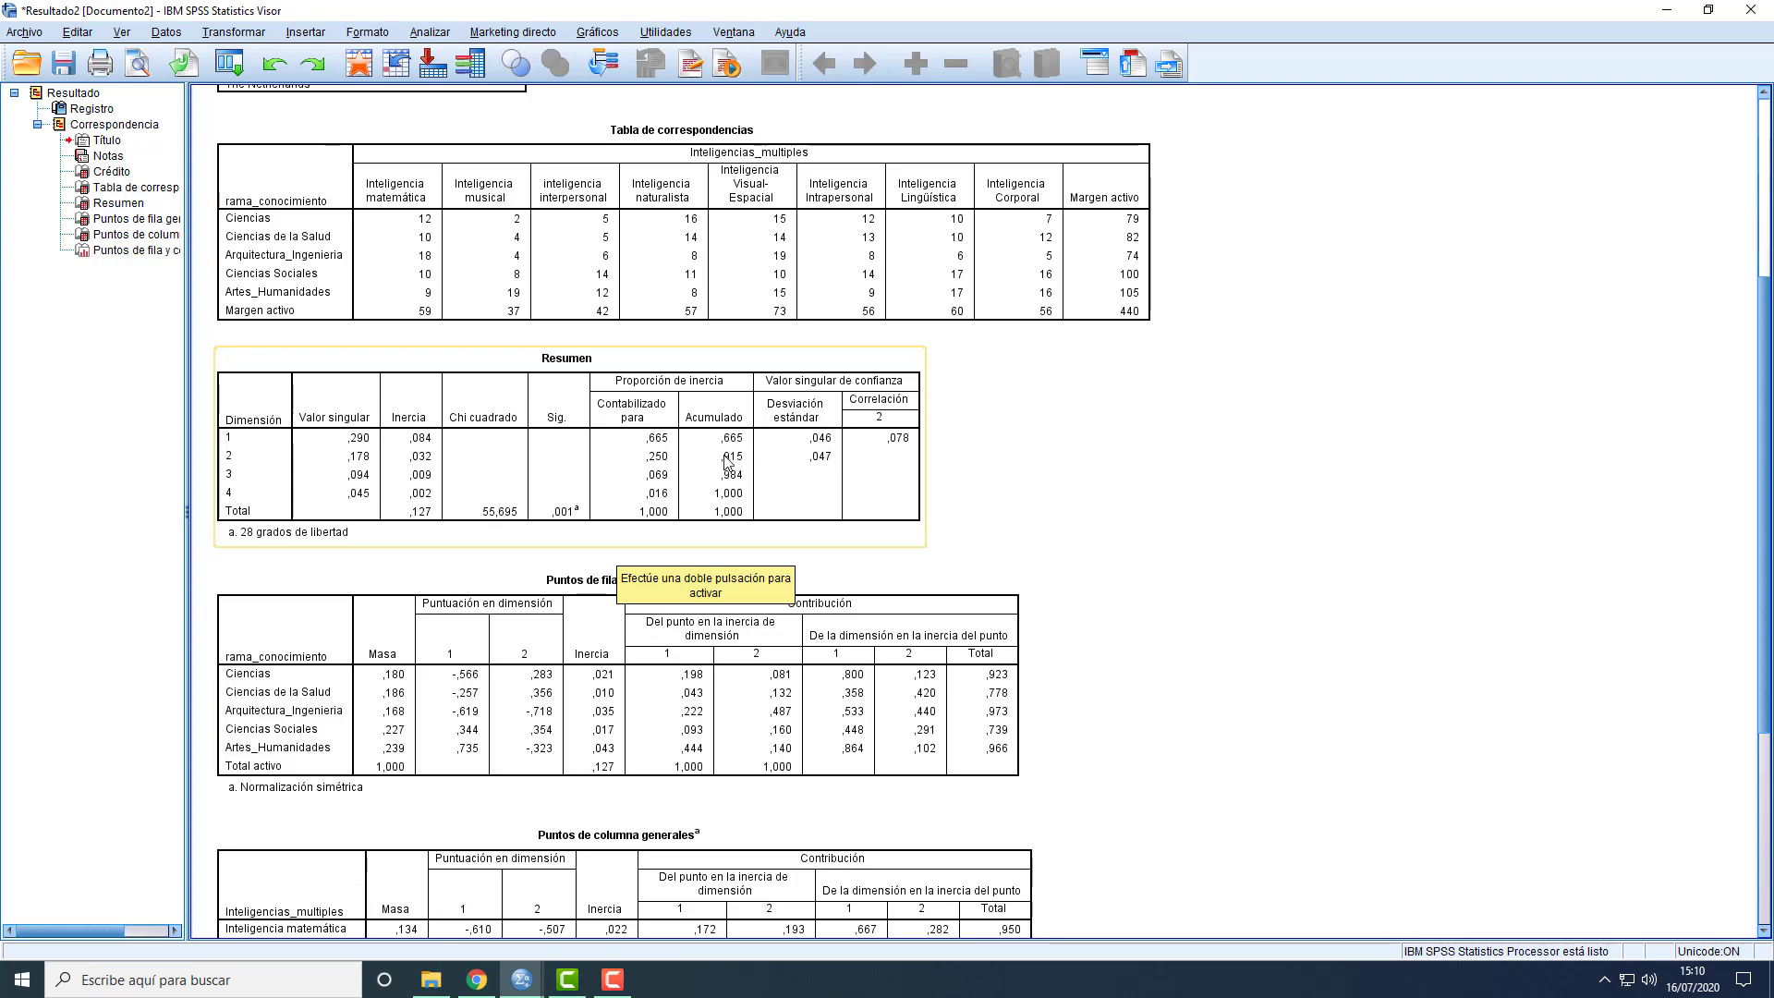
scroll(1115, 552, "down", 2)
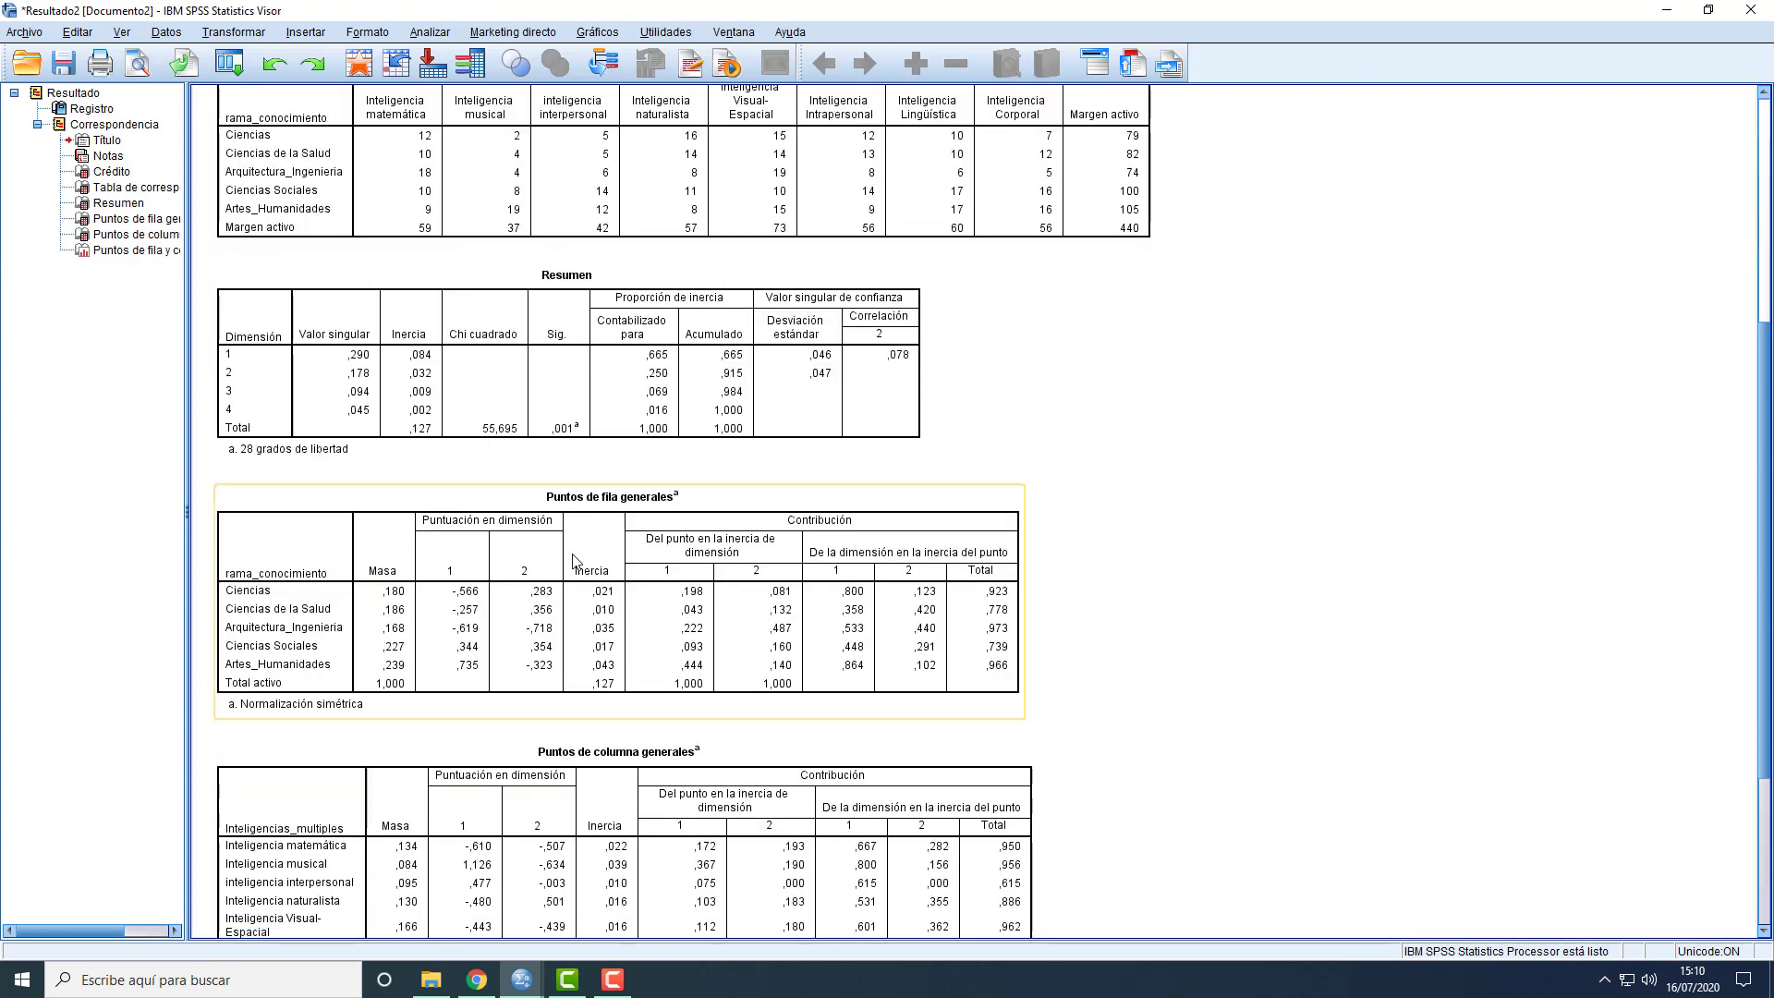
scroll(592, 553, "down", 4)
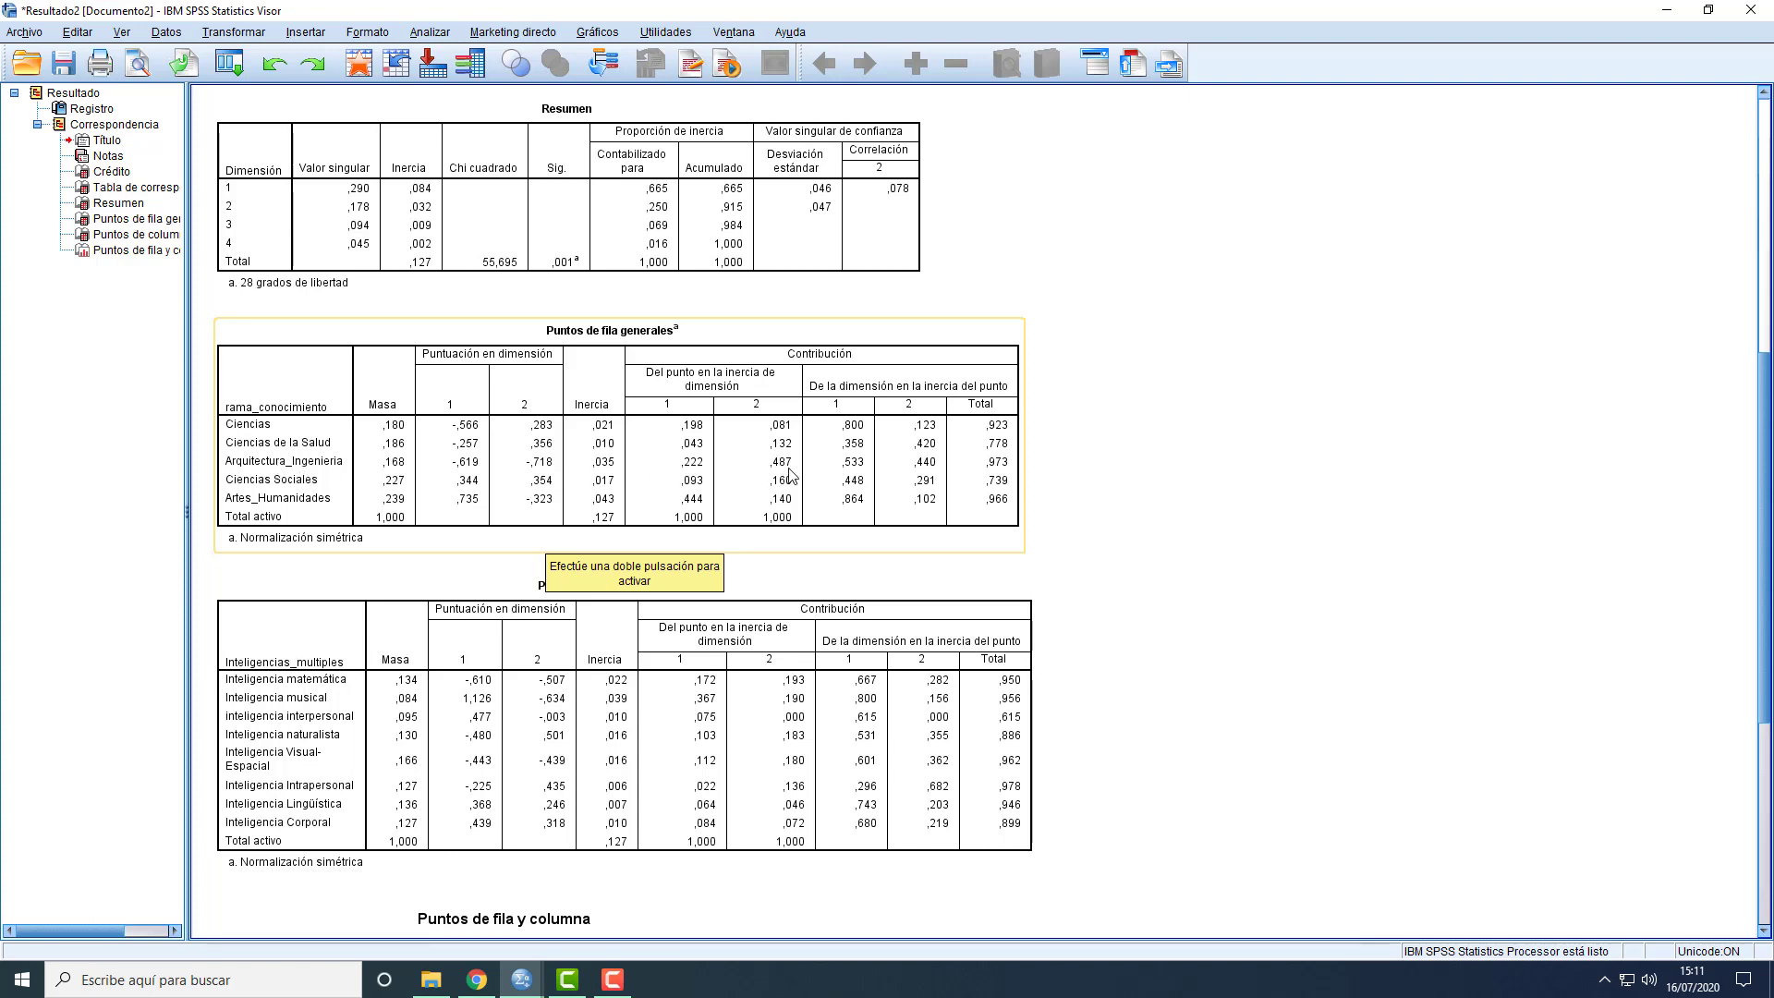
scroll(742, 499, "down", 3)
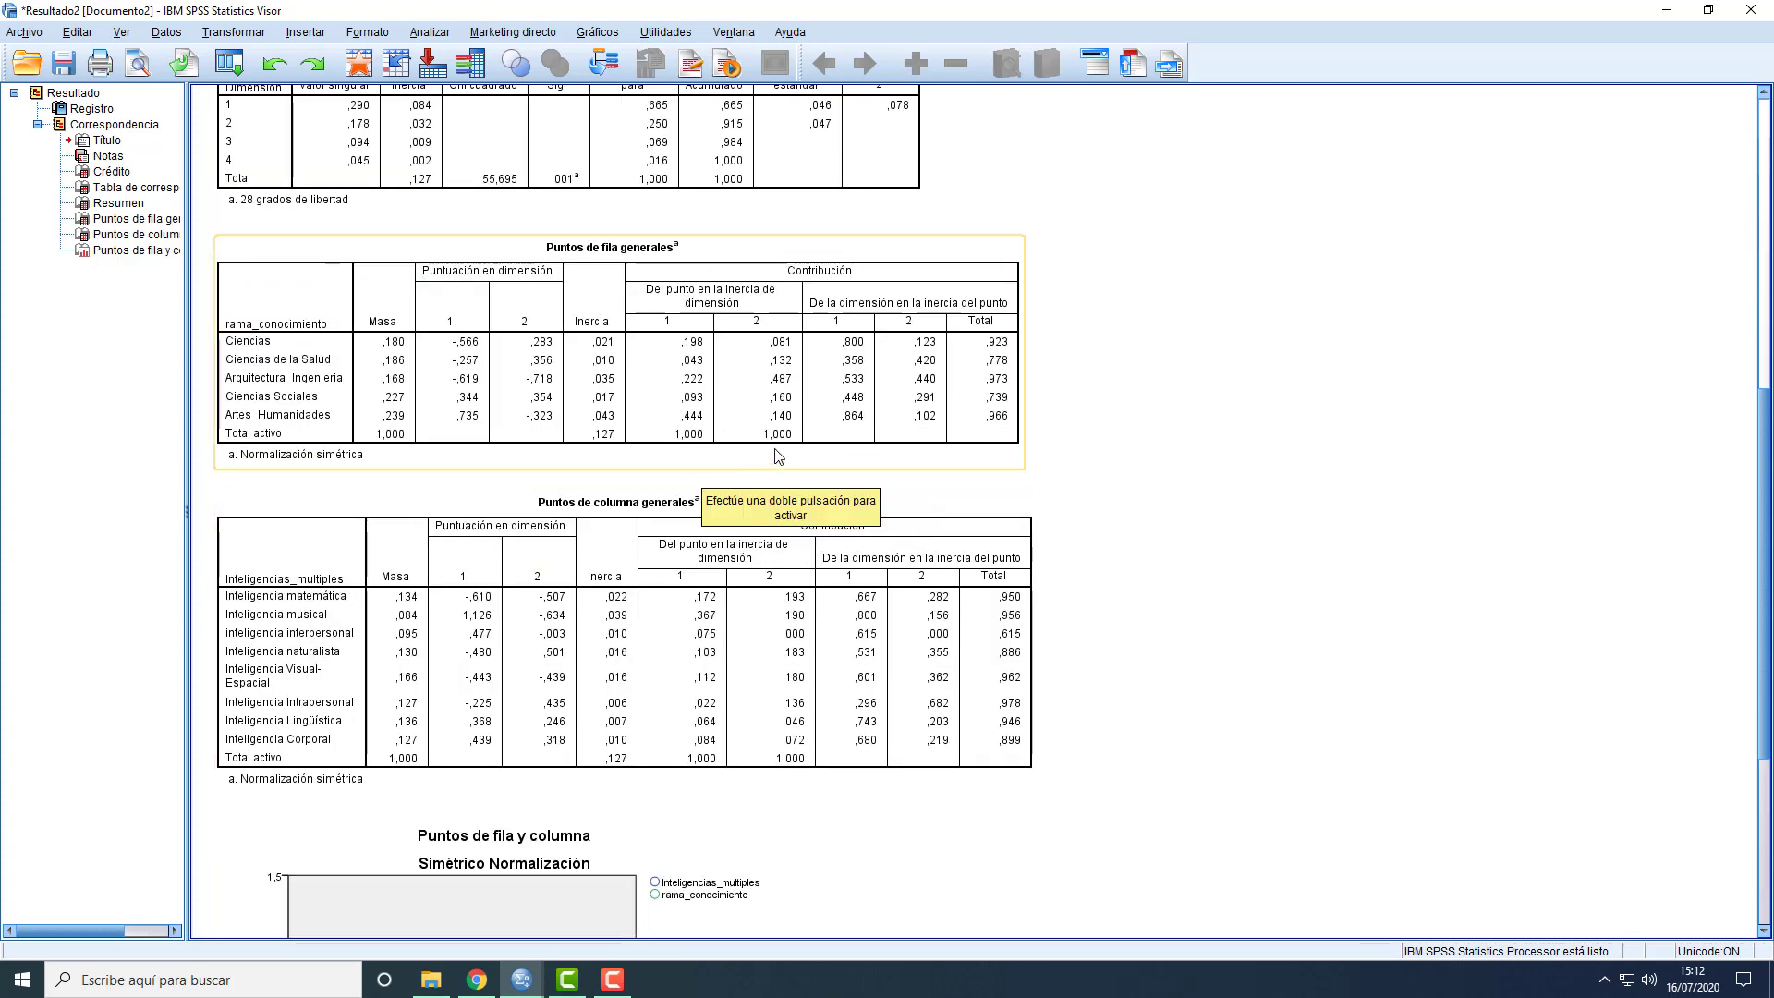
scroll(709, 647, "down", 6)
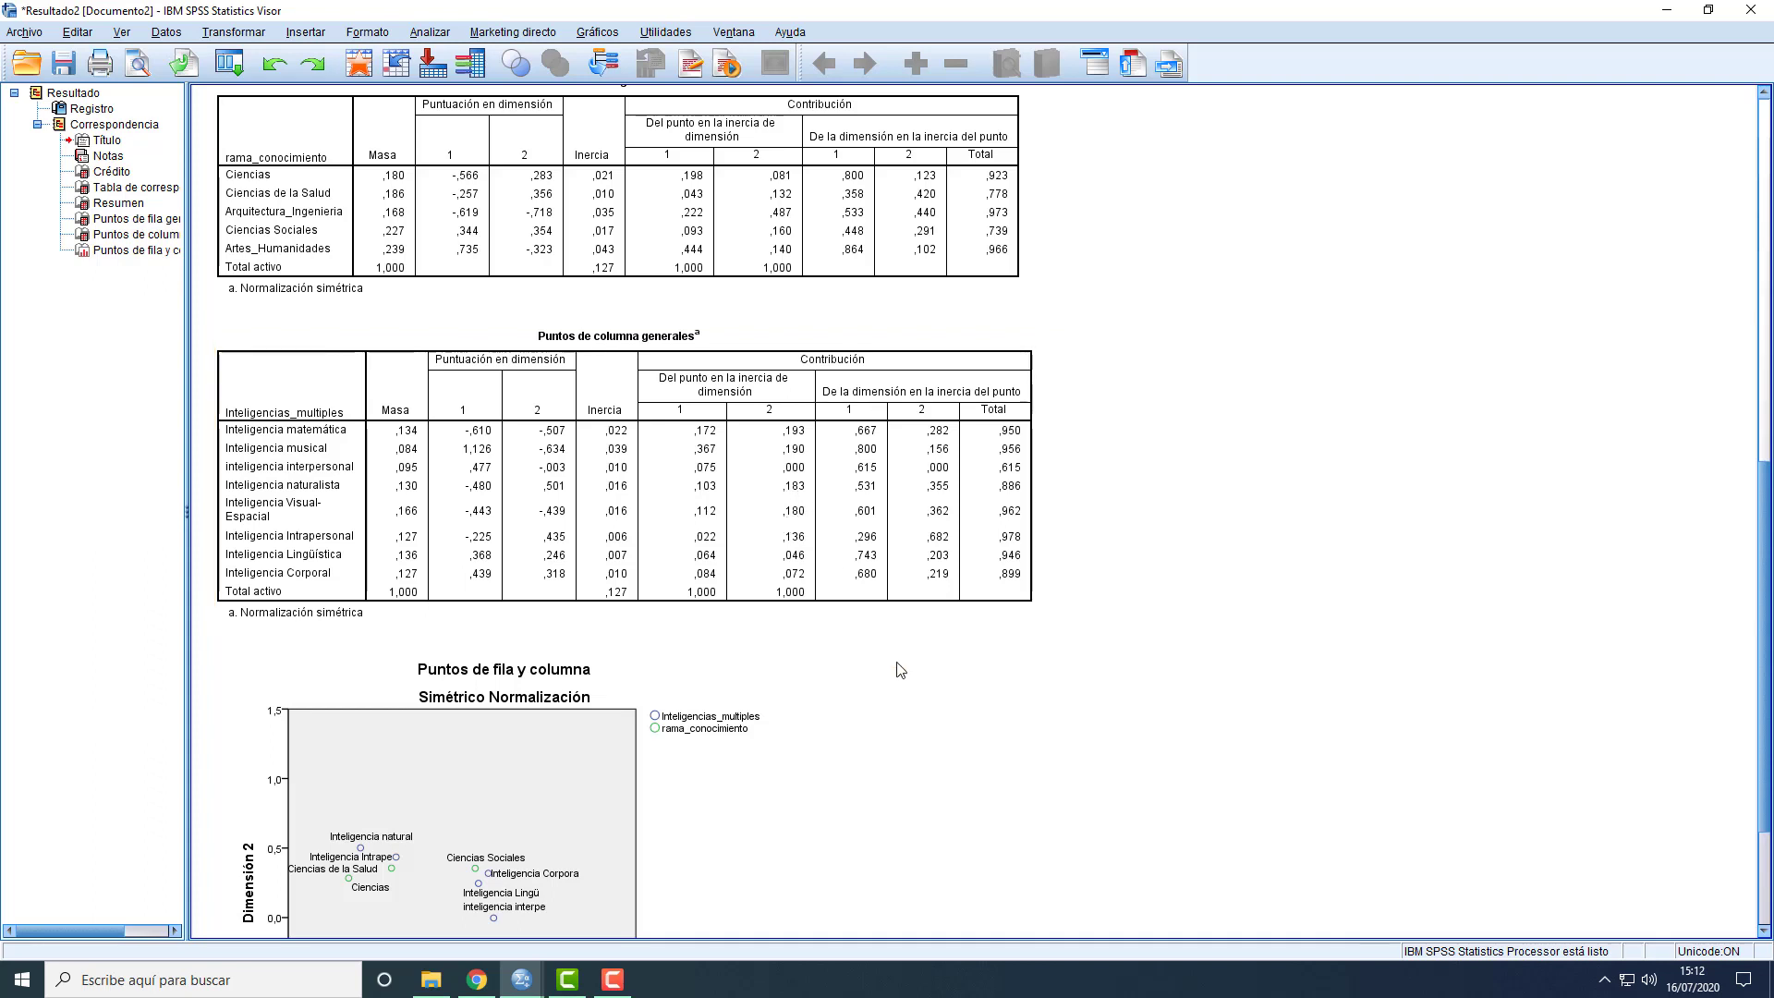
scroll(1022, 646, "down", 4)
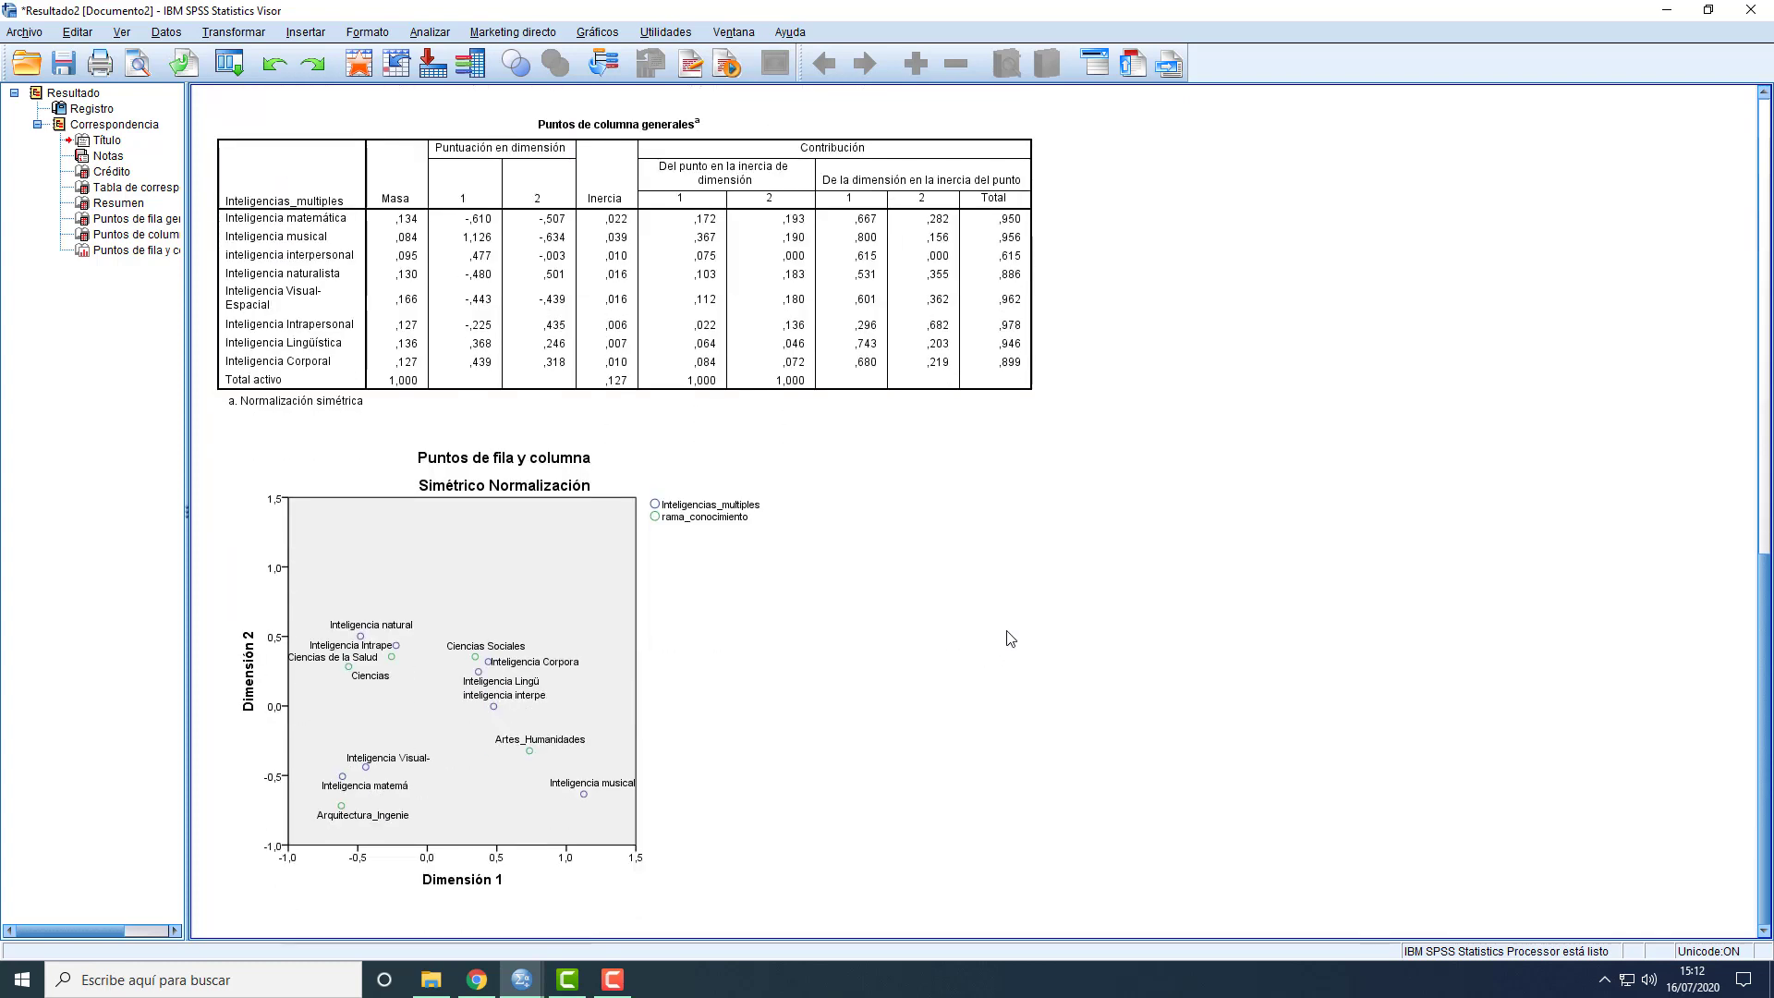
Examine the Puntos de fila y columna plot to see which intelligences lie near each knowledge branch
left_click(563, 706)
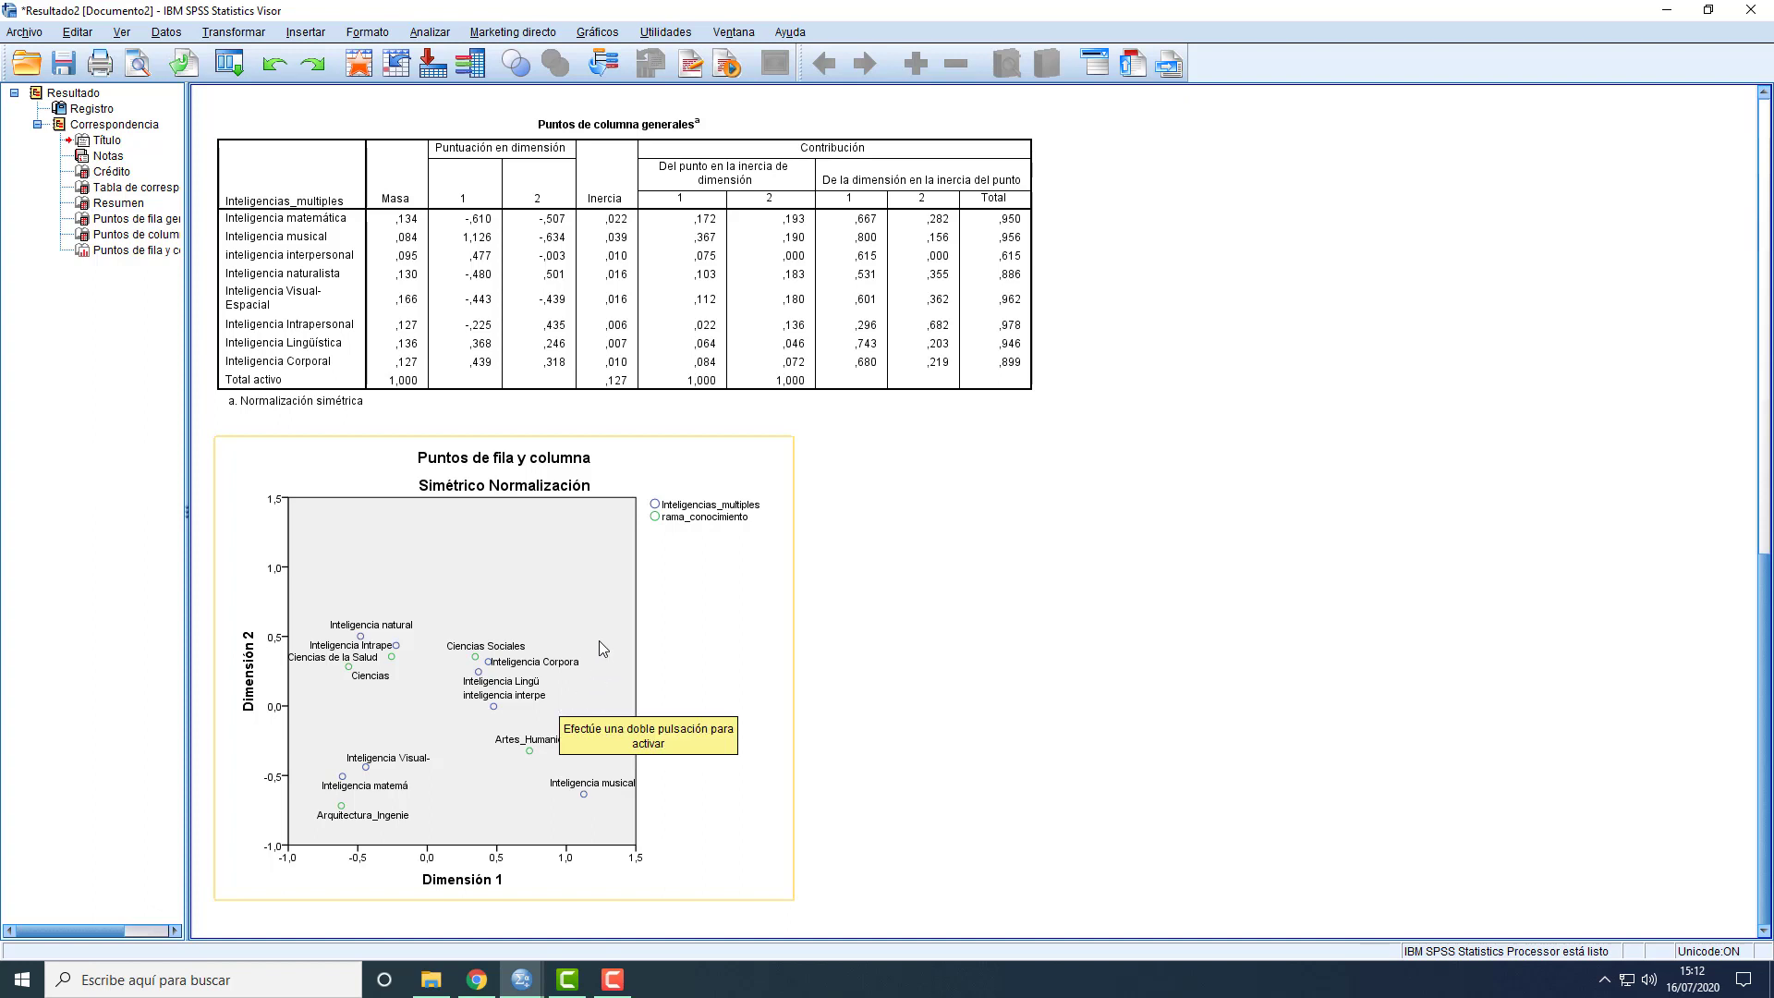
left_click(892, 667)
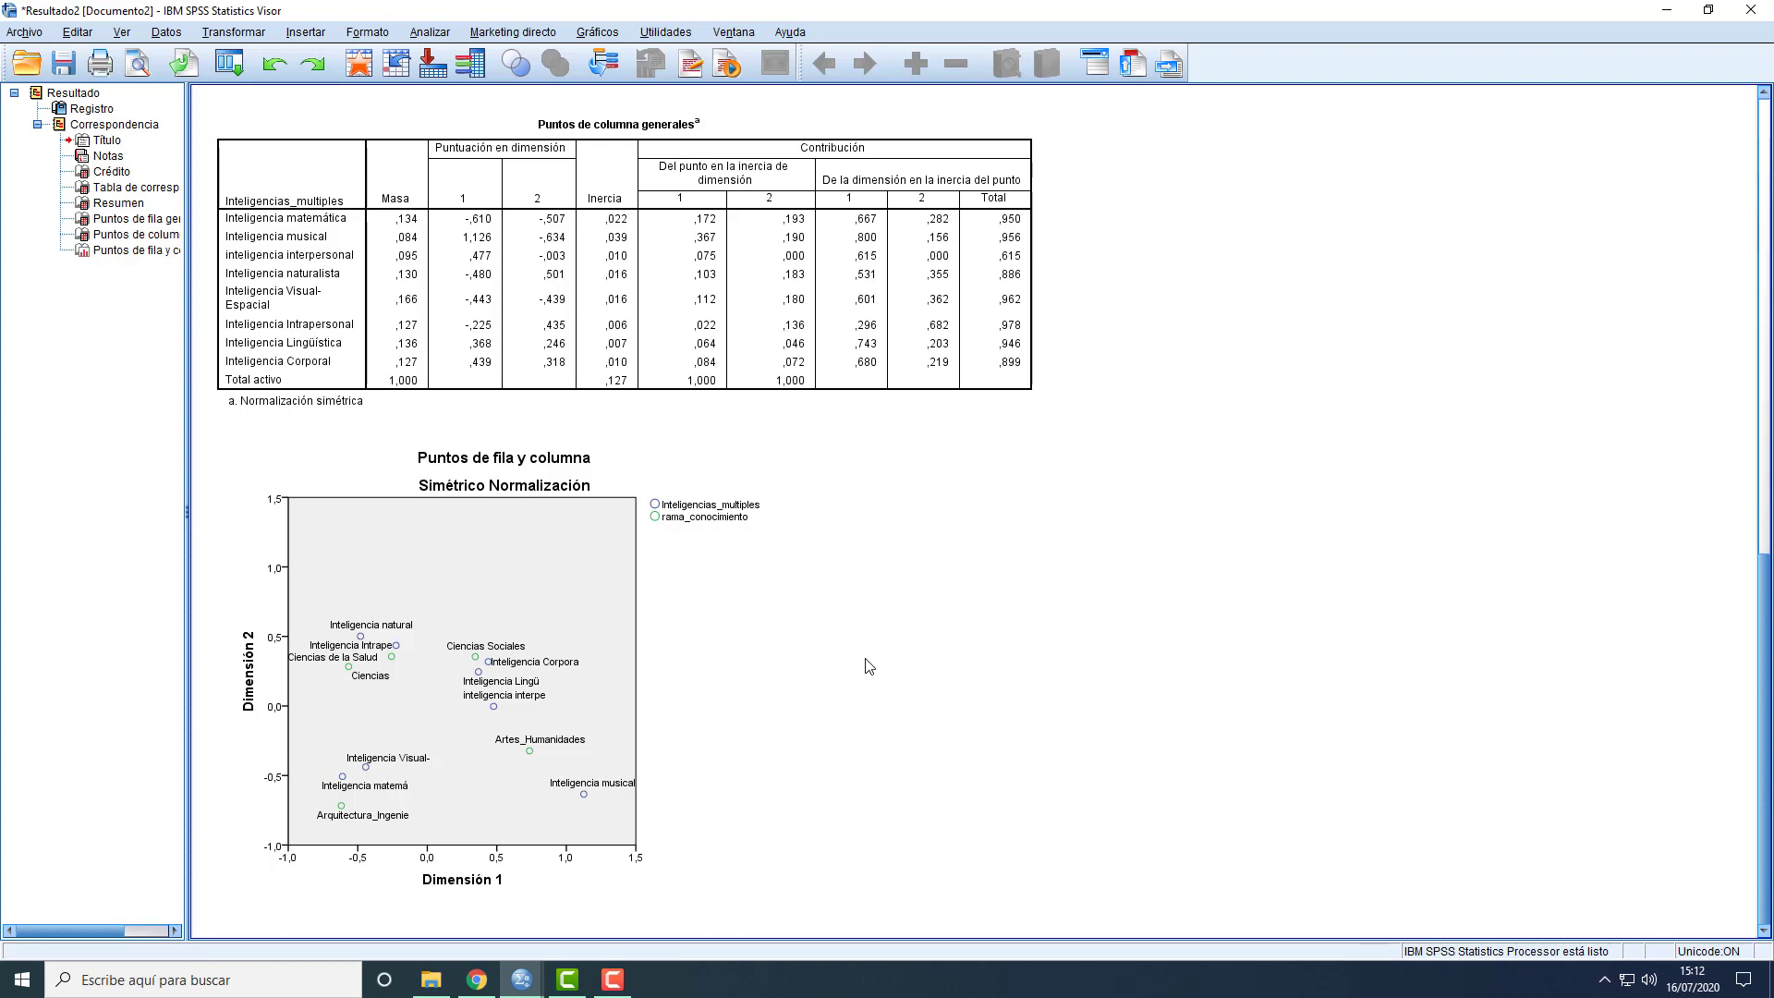
left_click(621, 778)
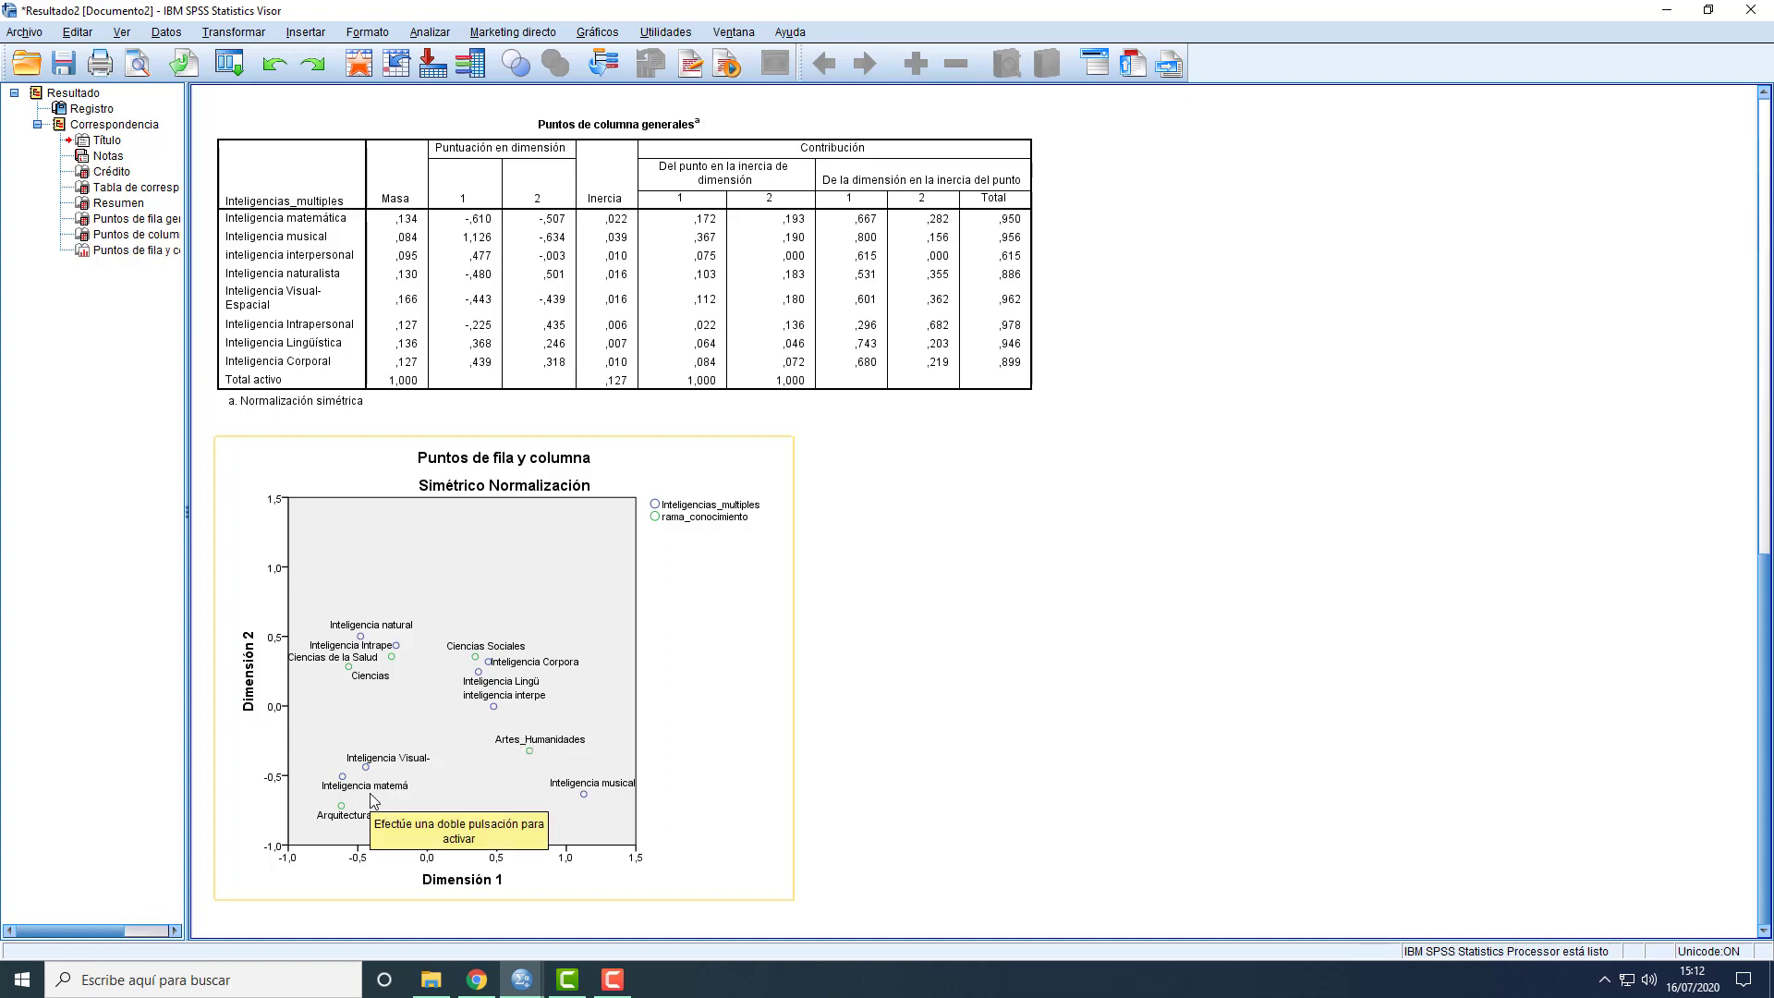
left_click(869, 813)
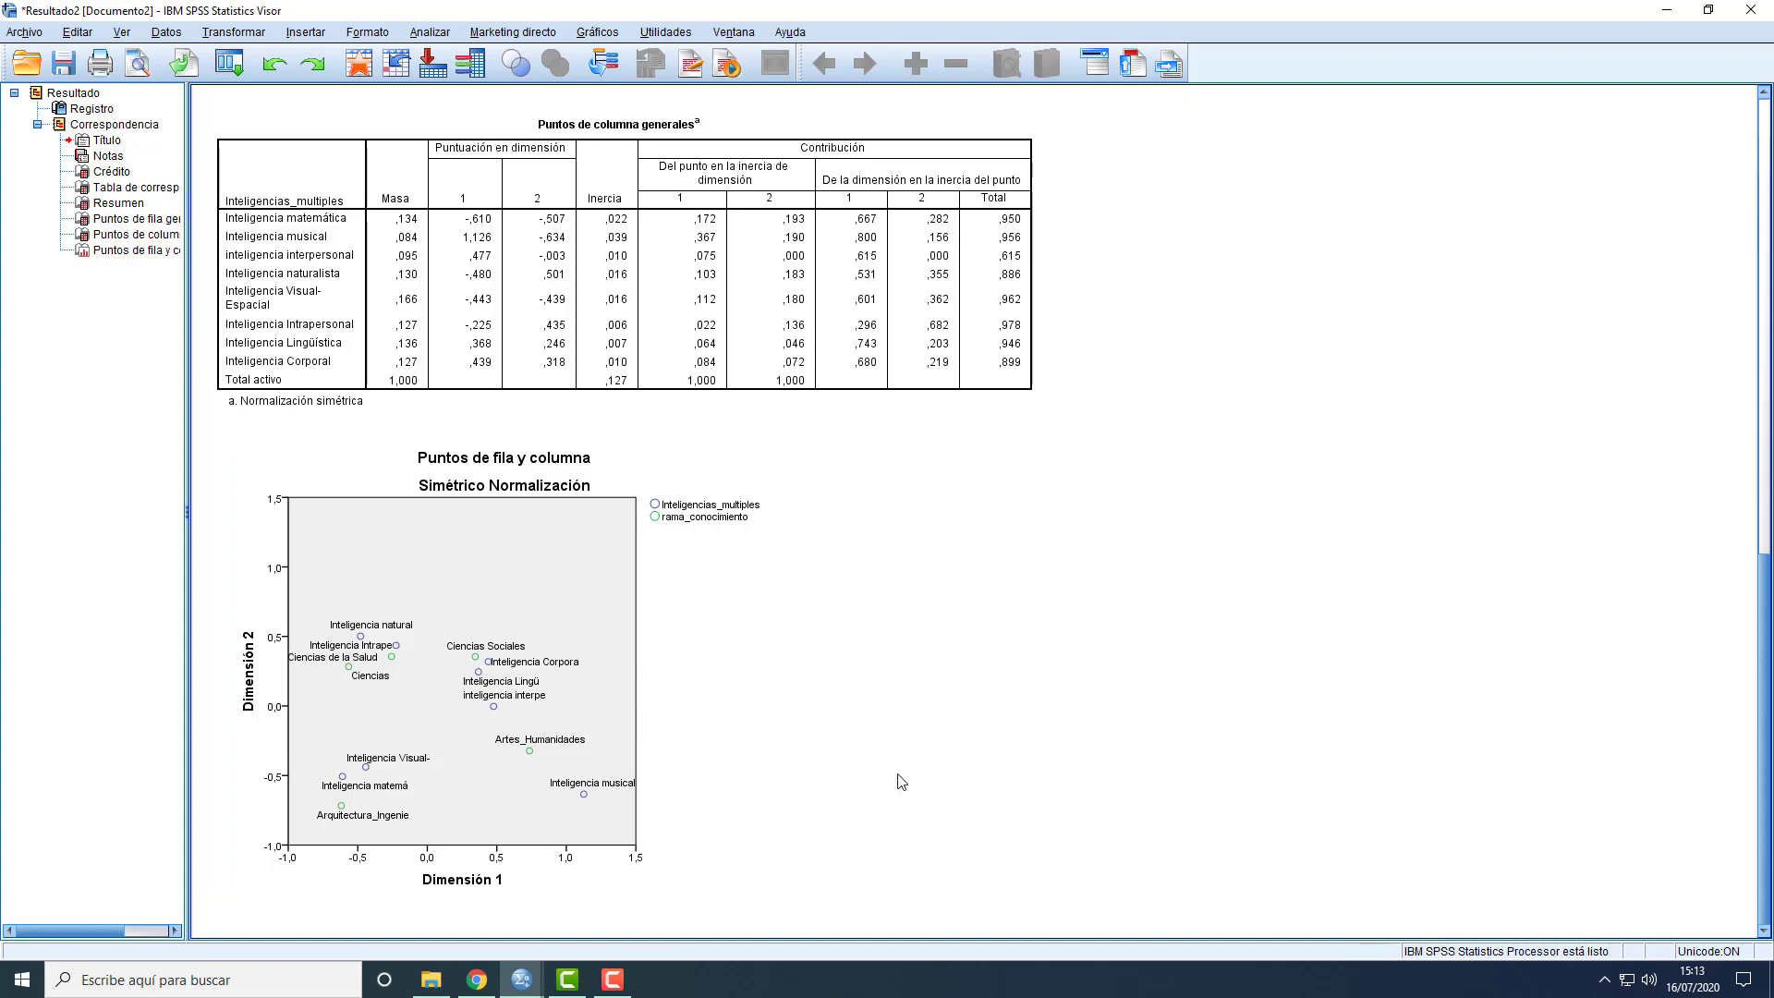
left_click(453, 778)
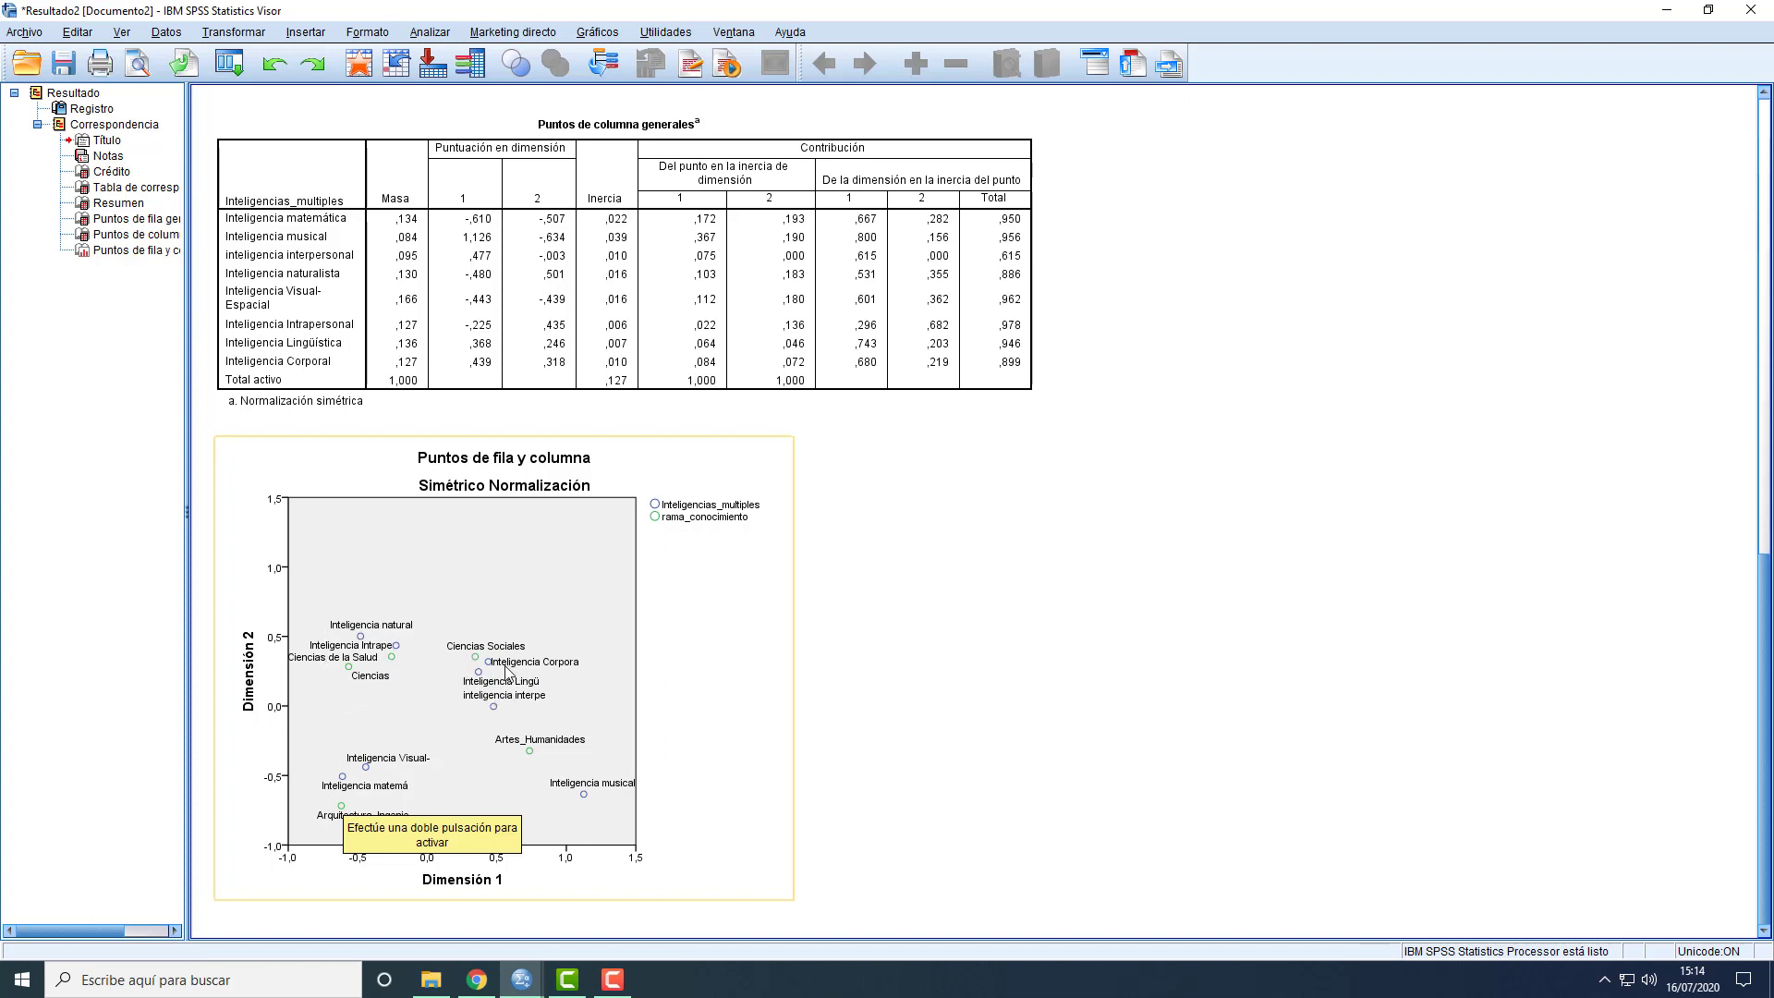
left_click(527, 774)
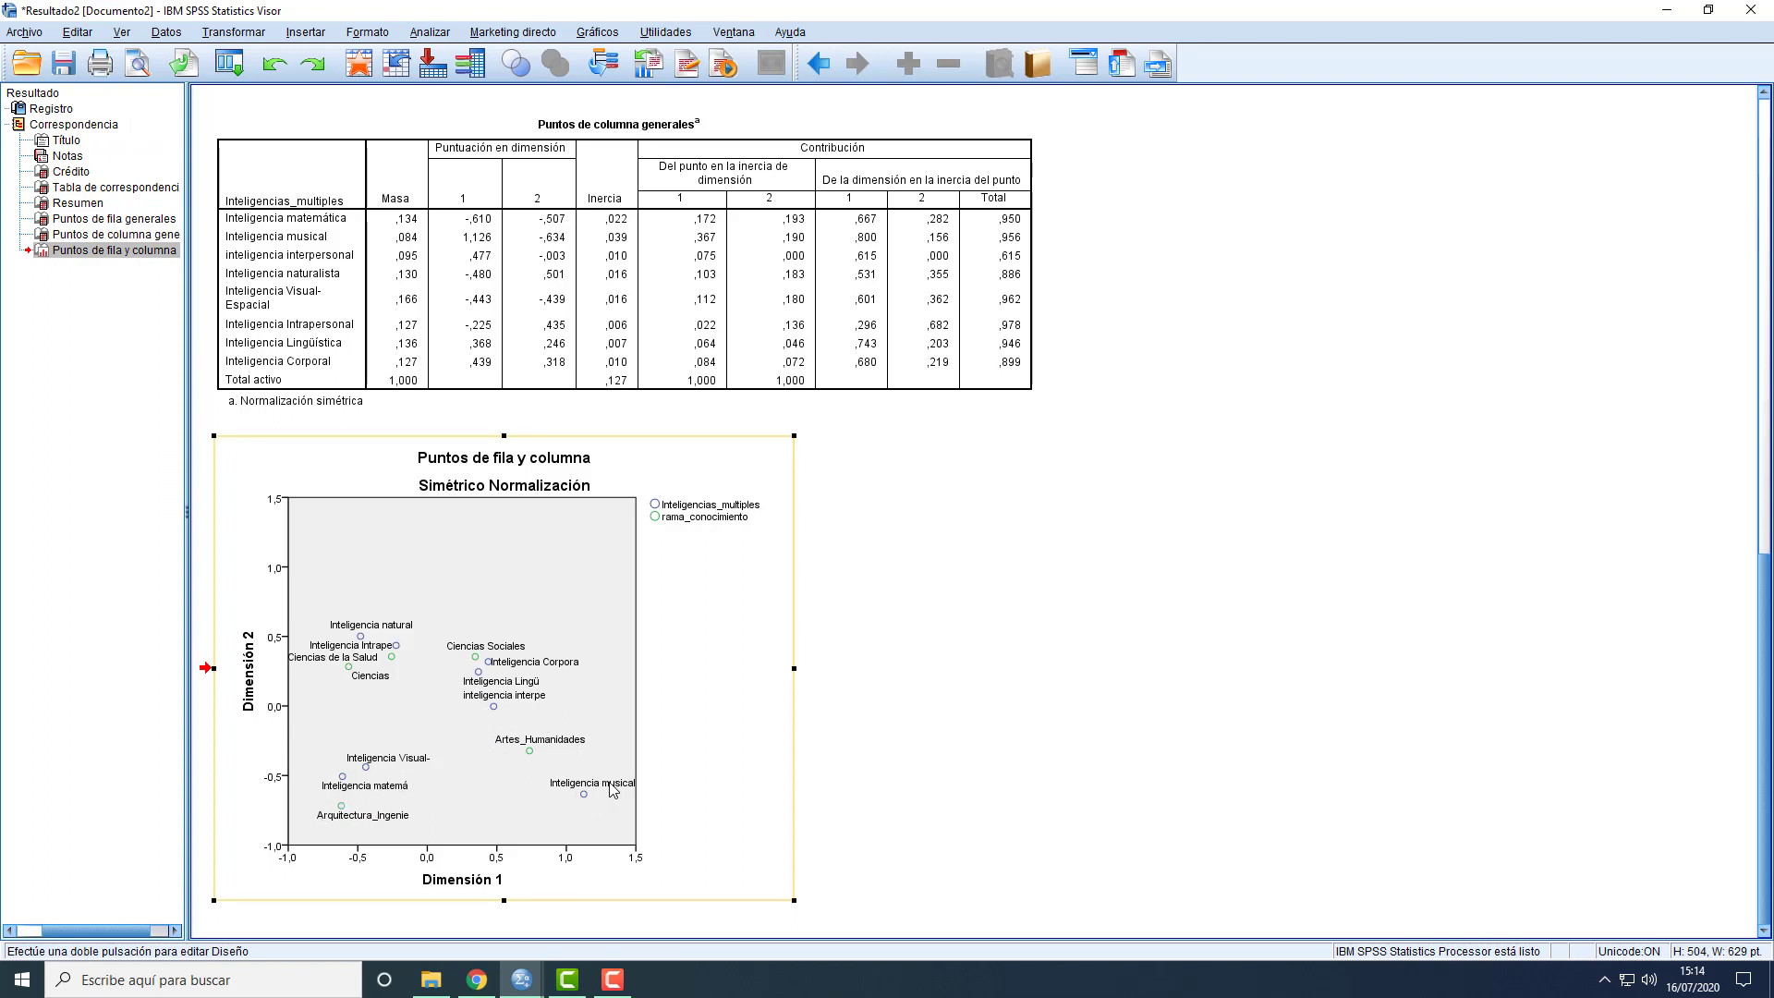
left_click_drag(1033, 801, 839, 766)
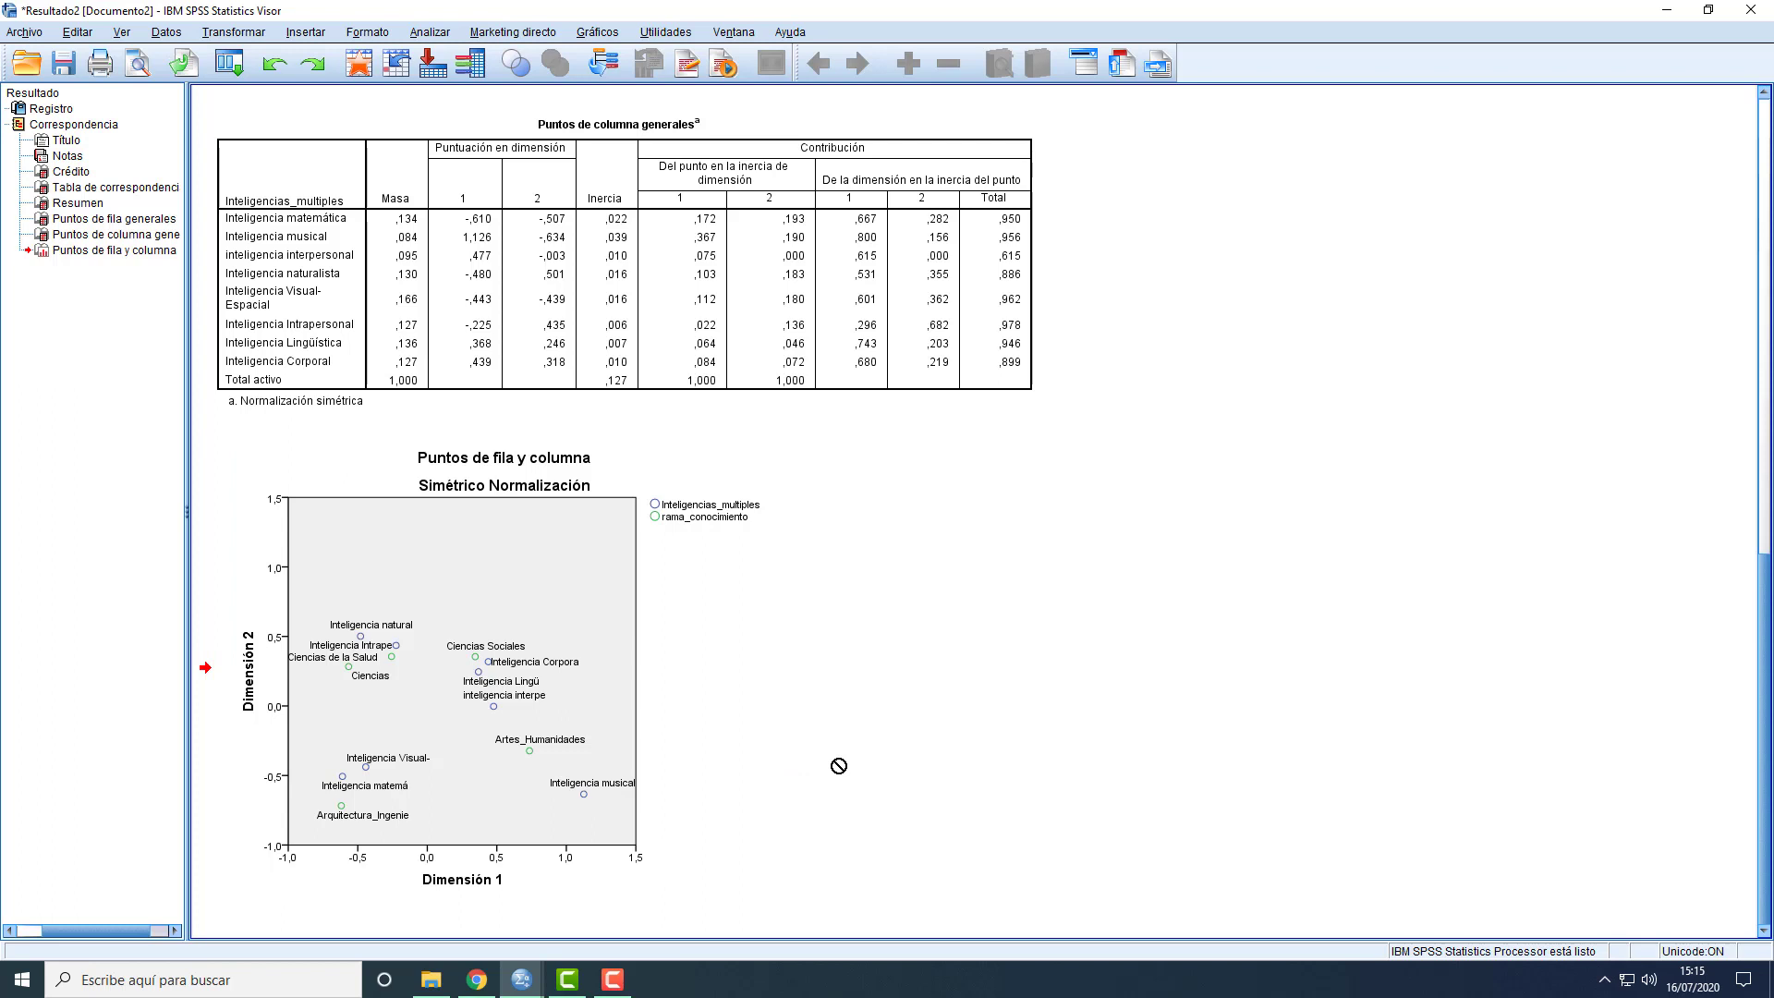
left_click_drag(839, 767, 935, 752)
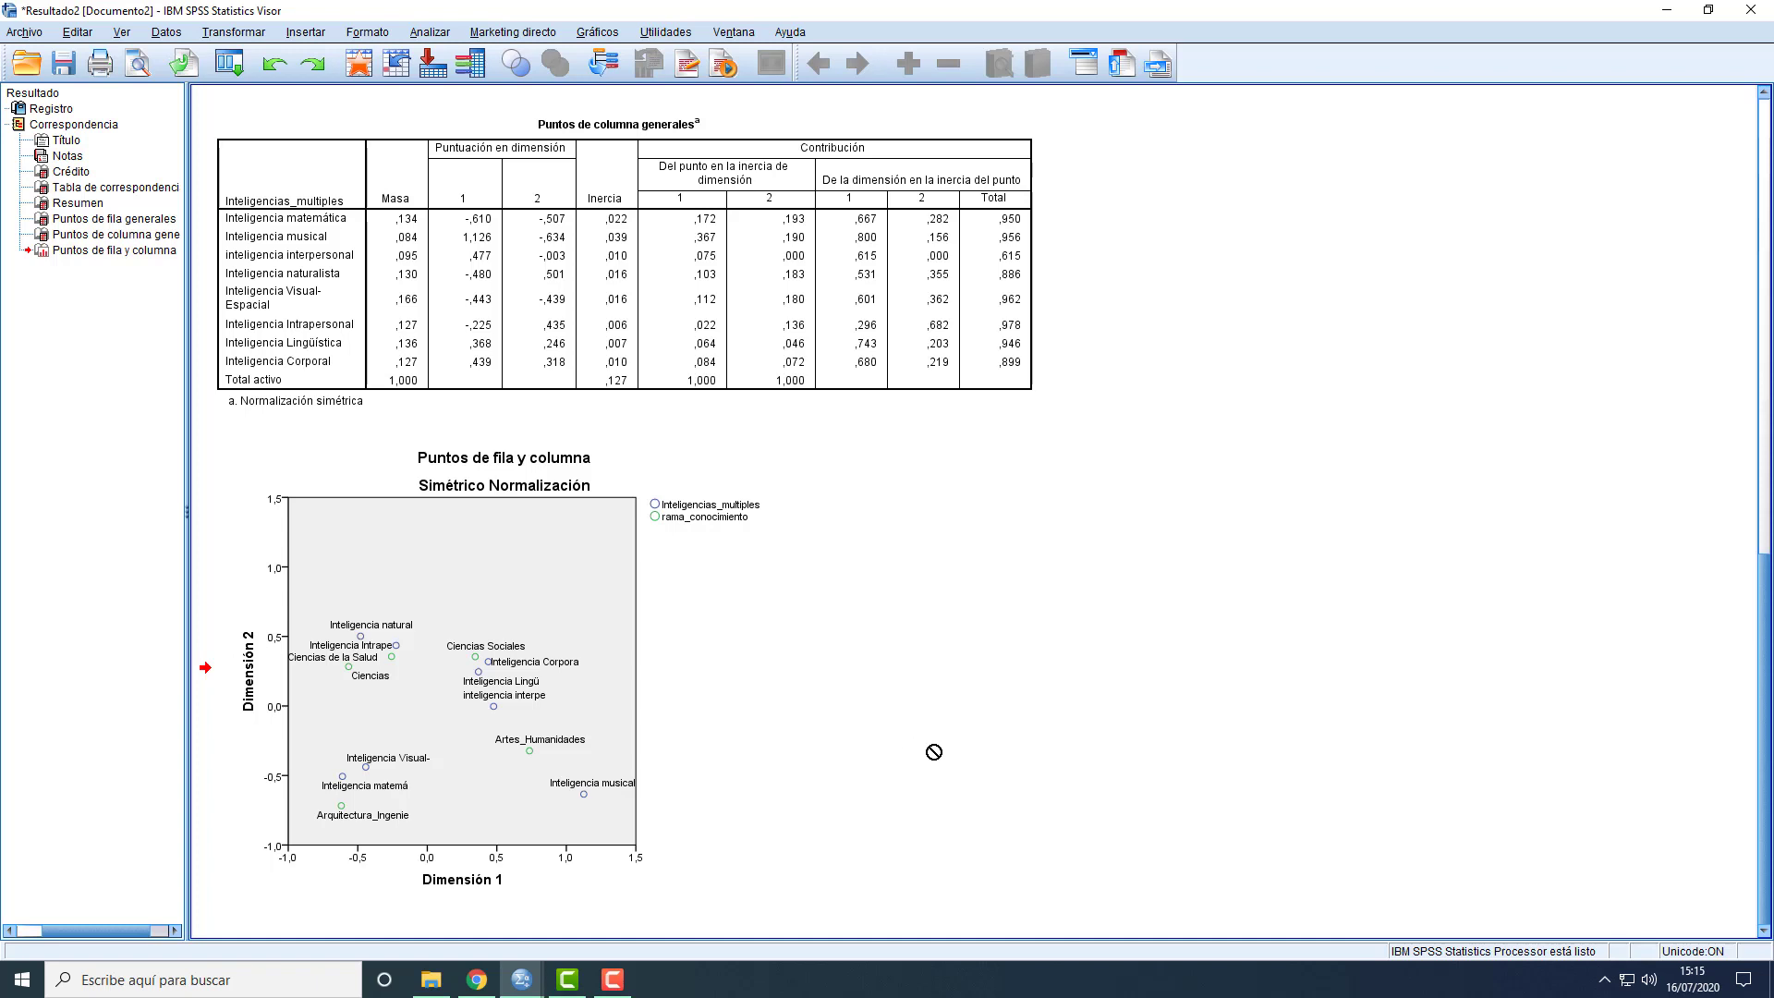